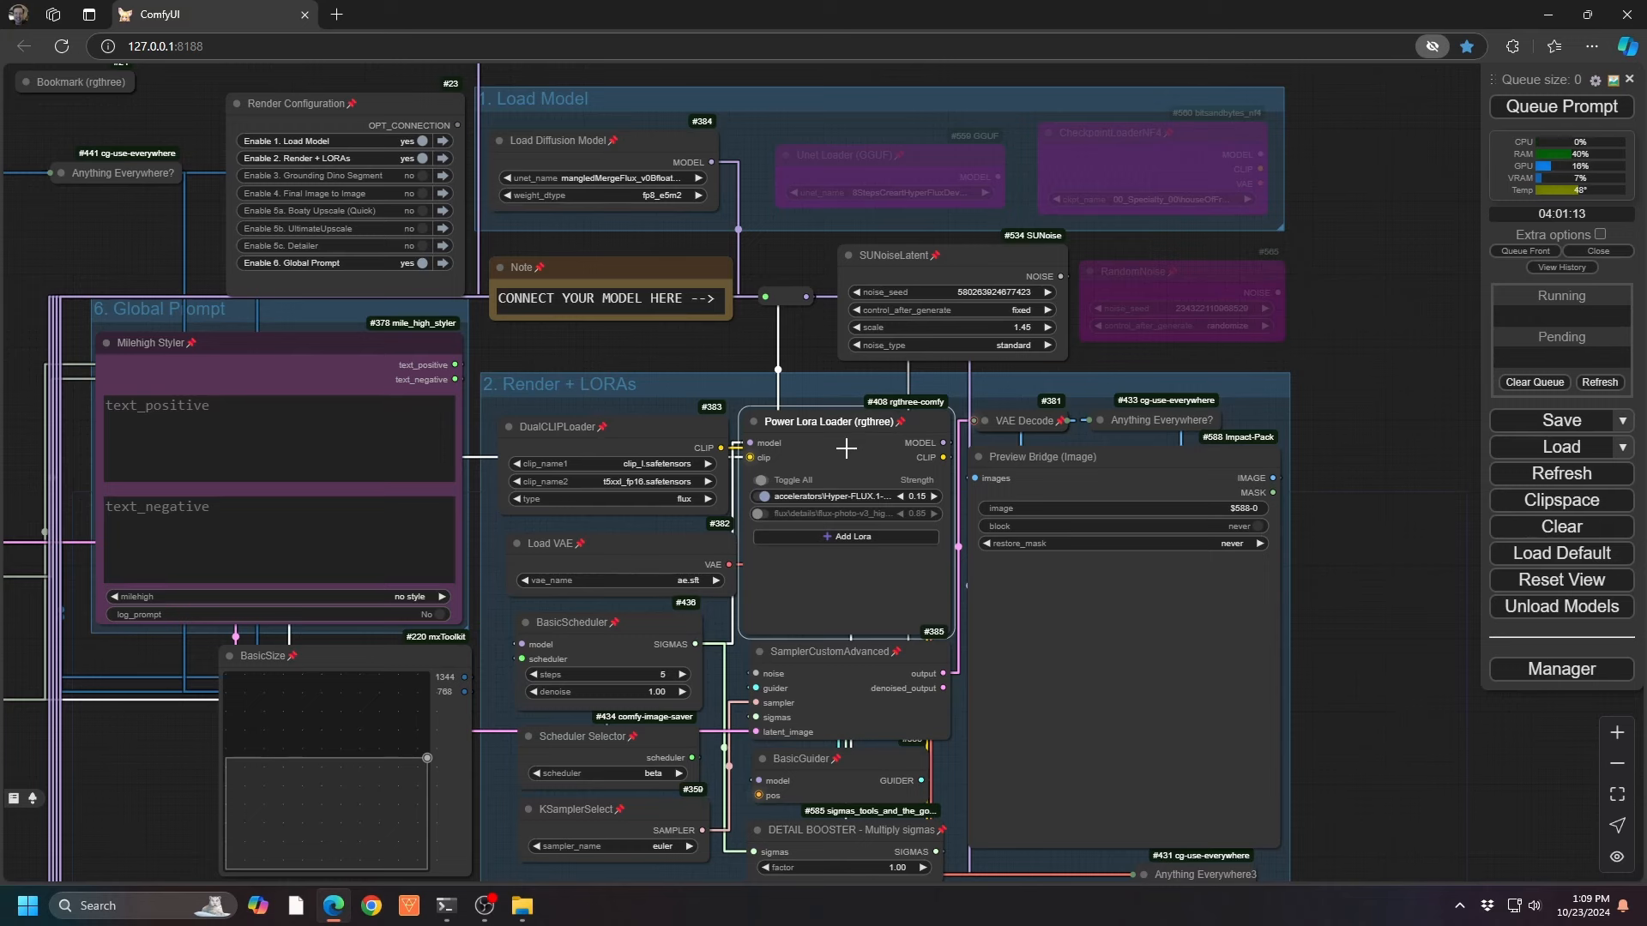
Check the installed ComfyUI and Manager versions at the end of the ComfyUI Manager's news text.
click(1562, 670)
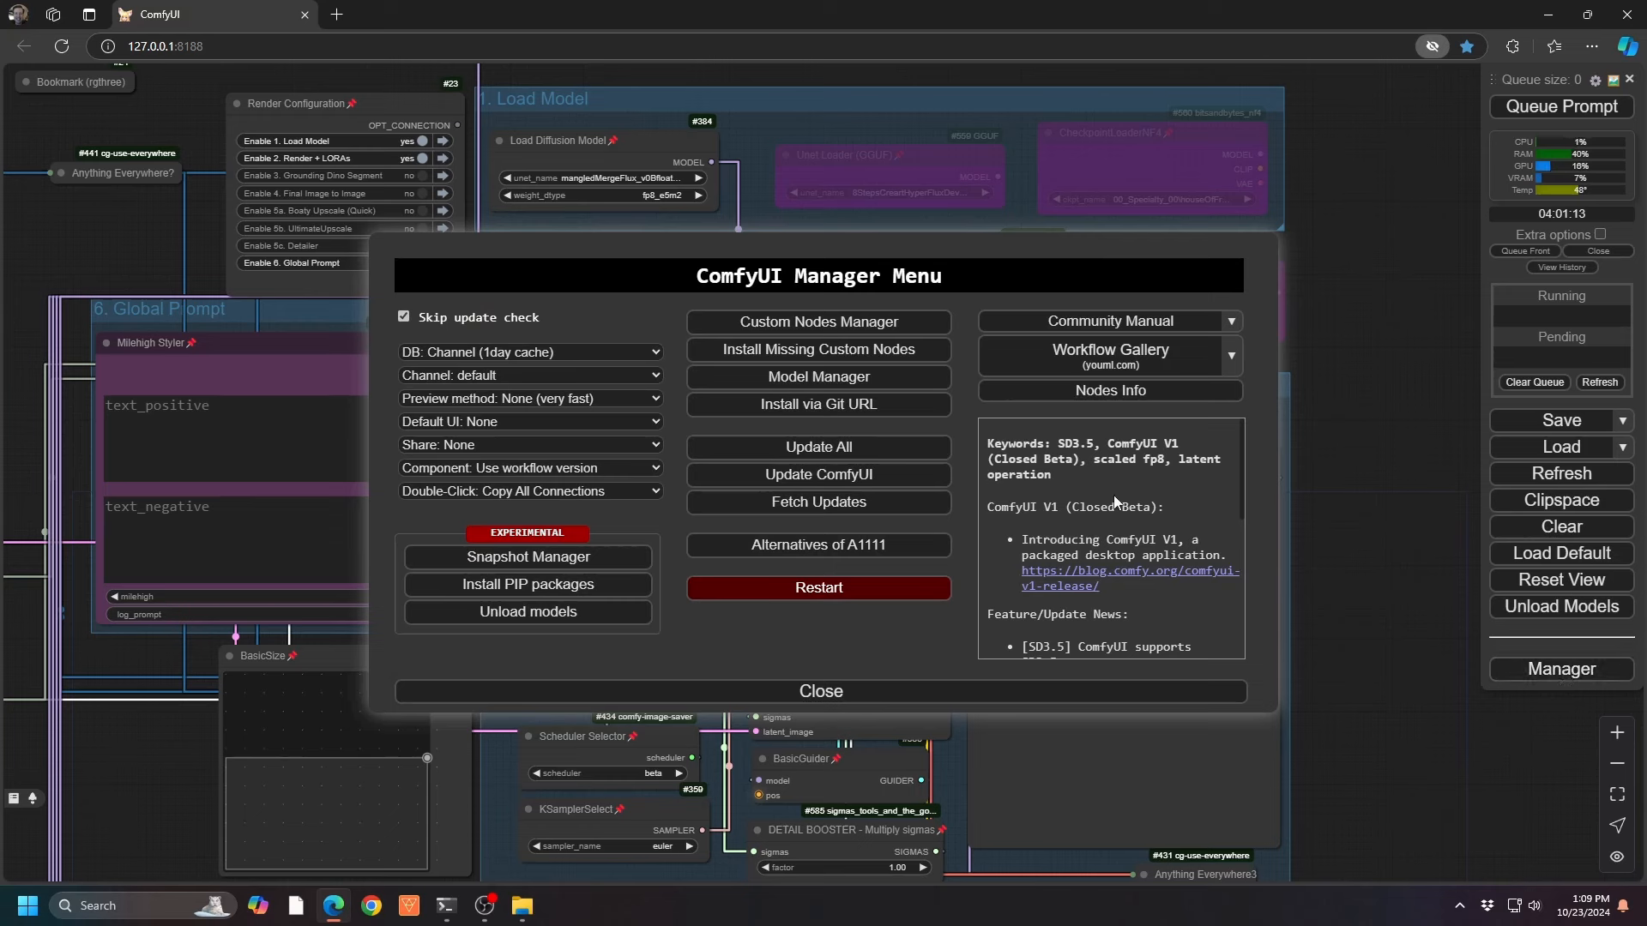
scroll(1115, 504, down, 4)
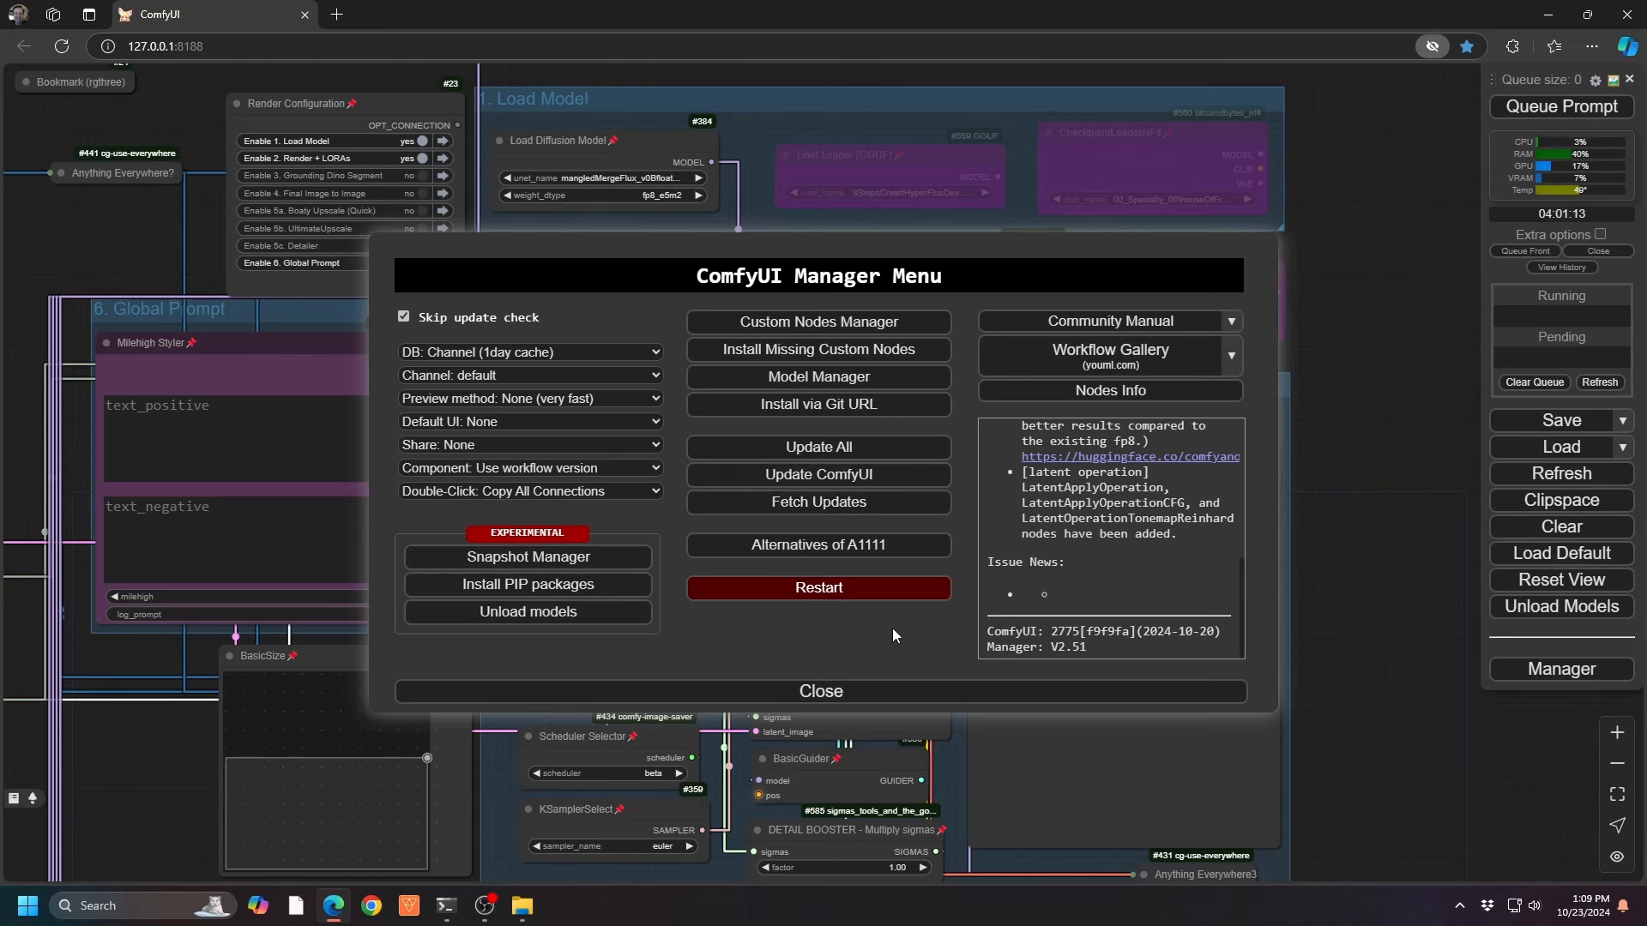
click(832, 690)
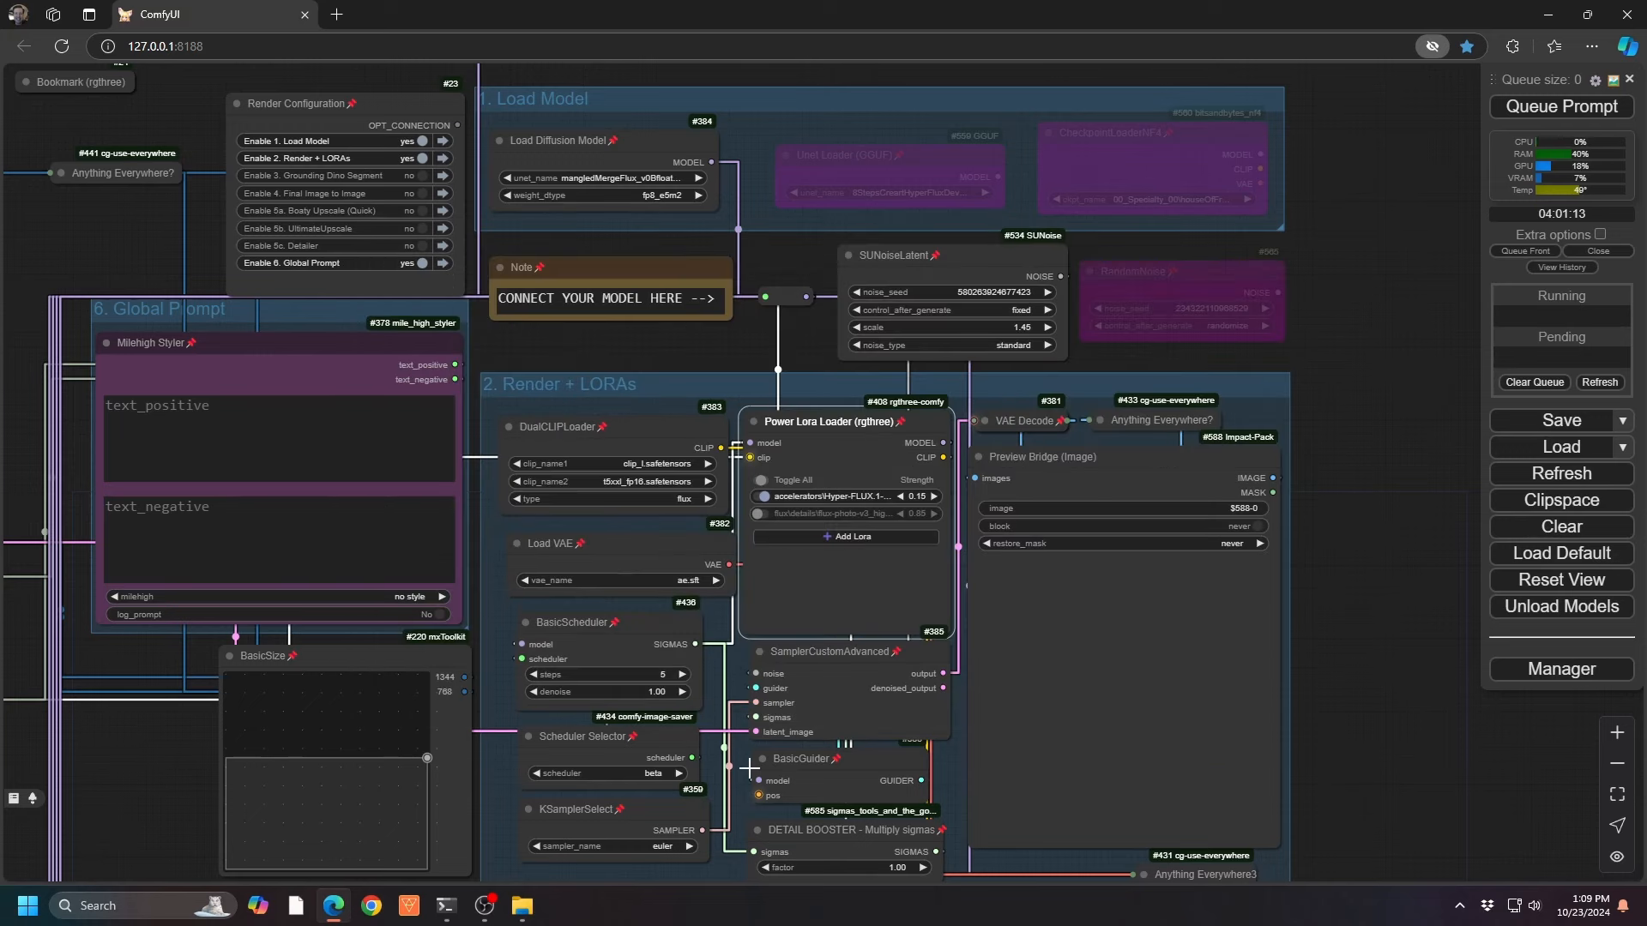
Look at the update batch files in the StableDiffusion folder's update subfolder and close the file browser.
click(522, 905)
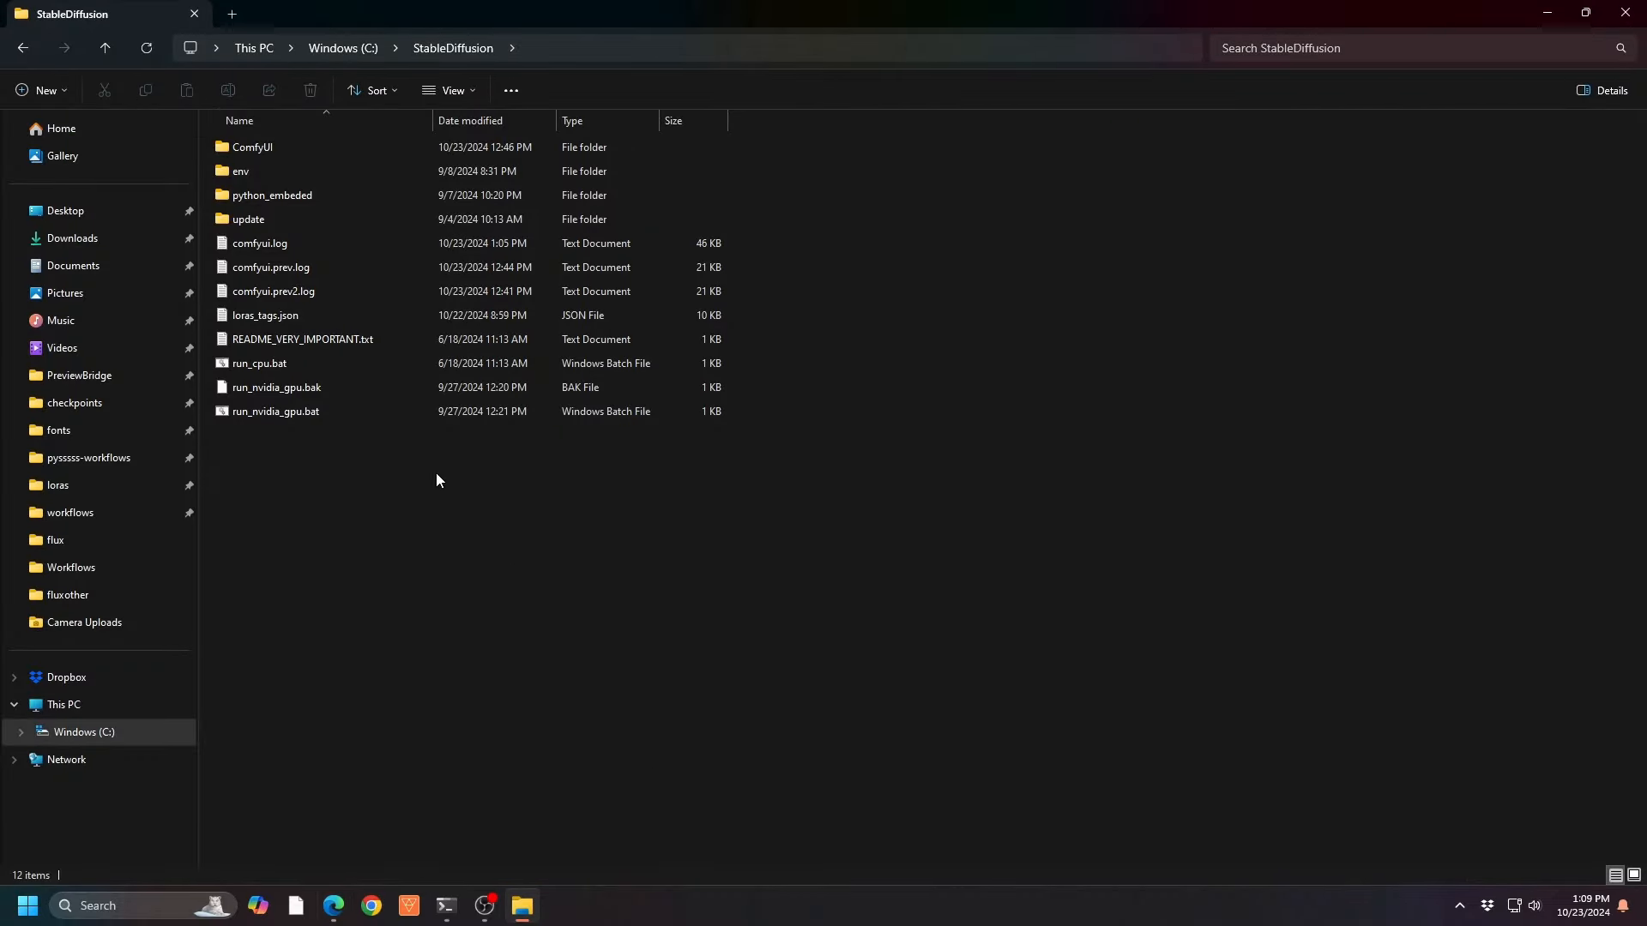
double_click(255, 220)
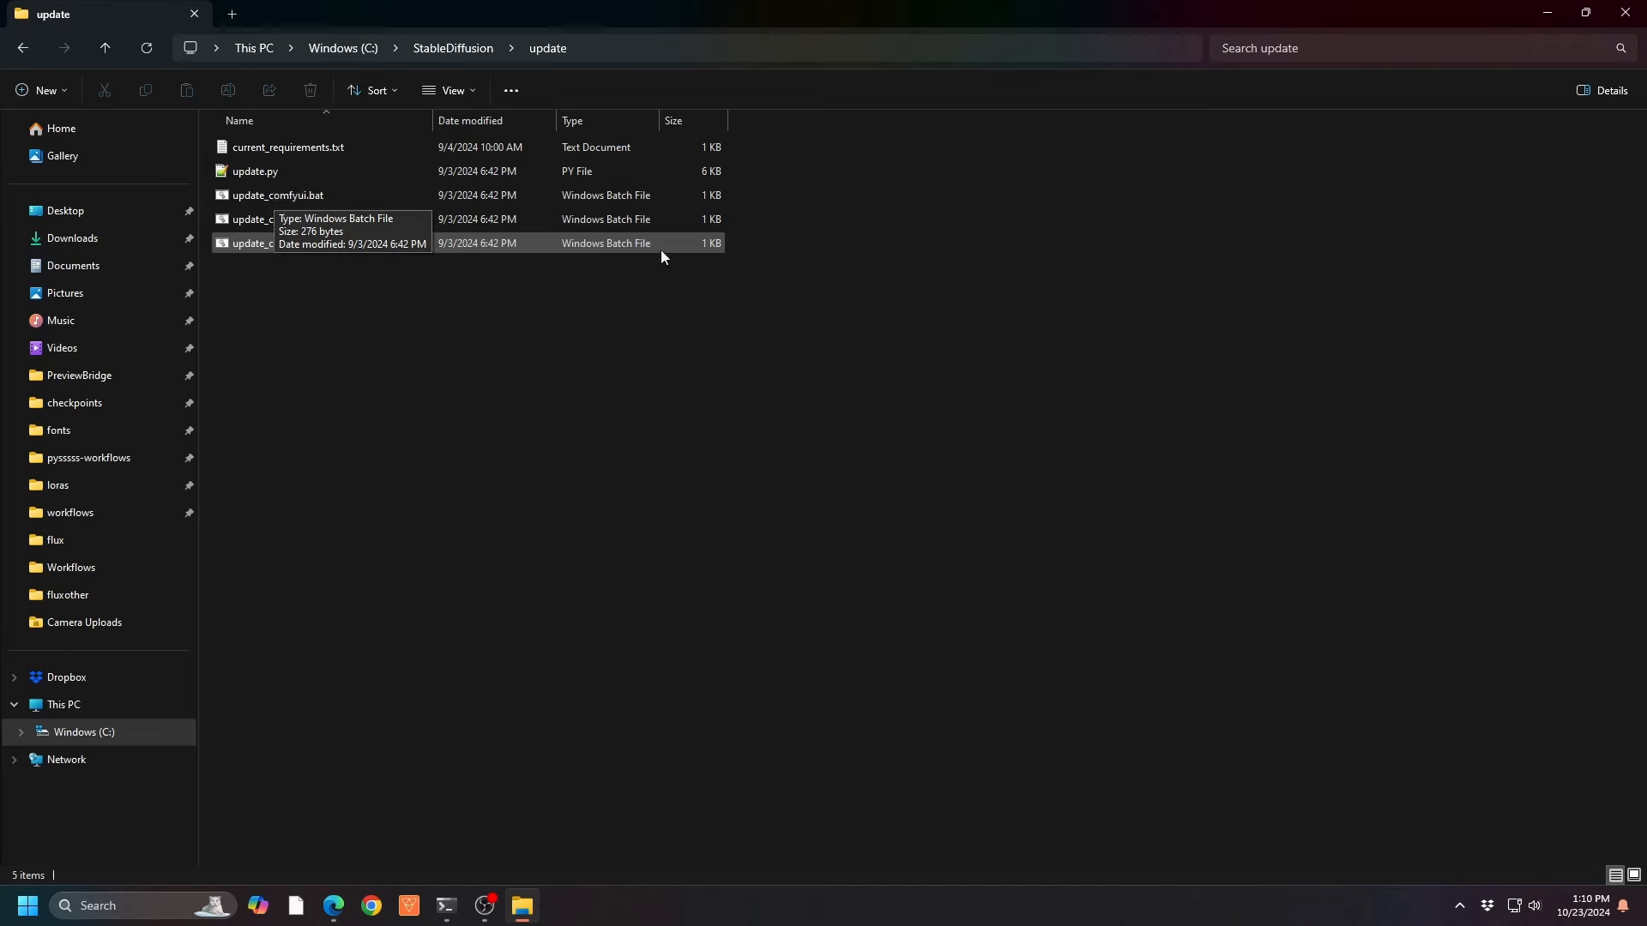
click(1636, 24)
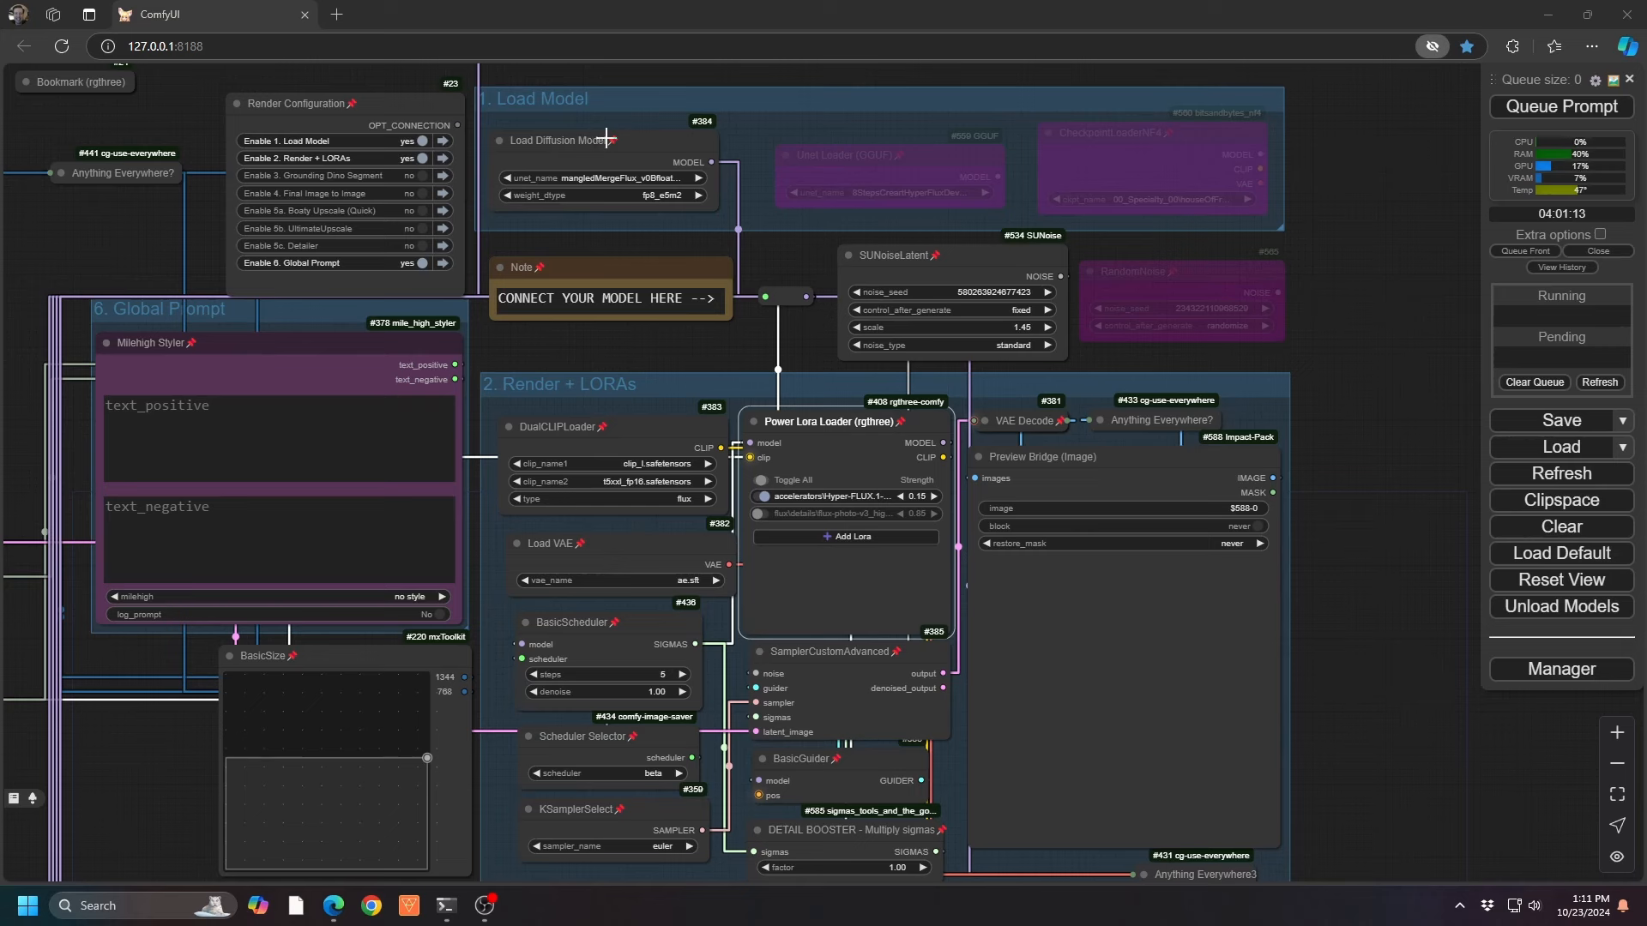
Enable the Unet Loader (GGUF), bypass Load Diffusion Model, and connect the GGUF loader's MODEL output to the model reroute.
click(851, 156)
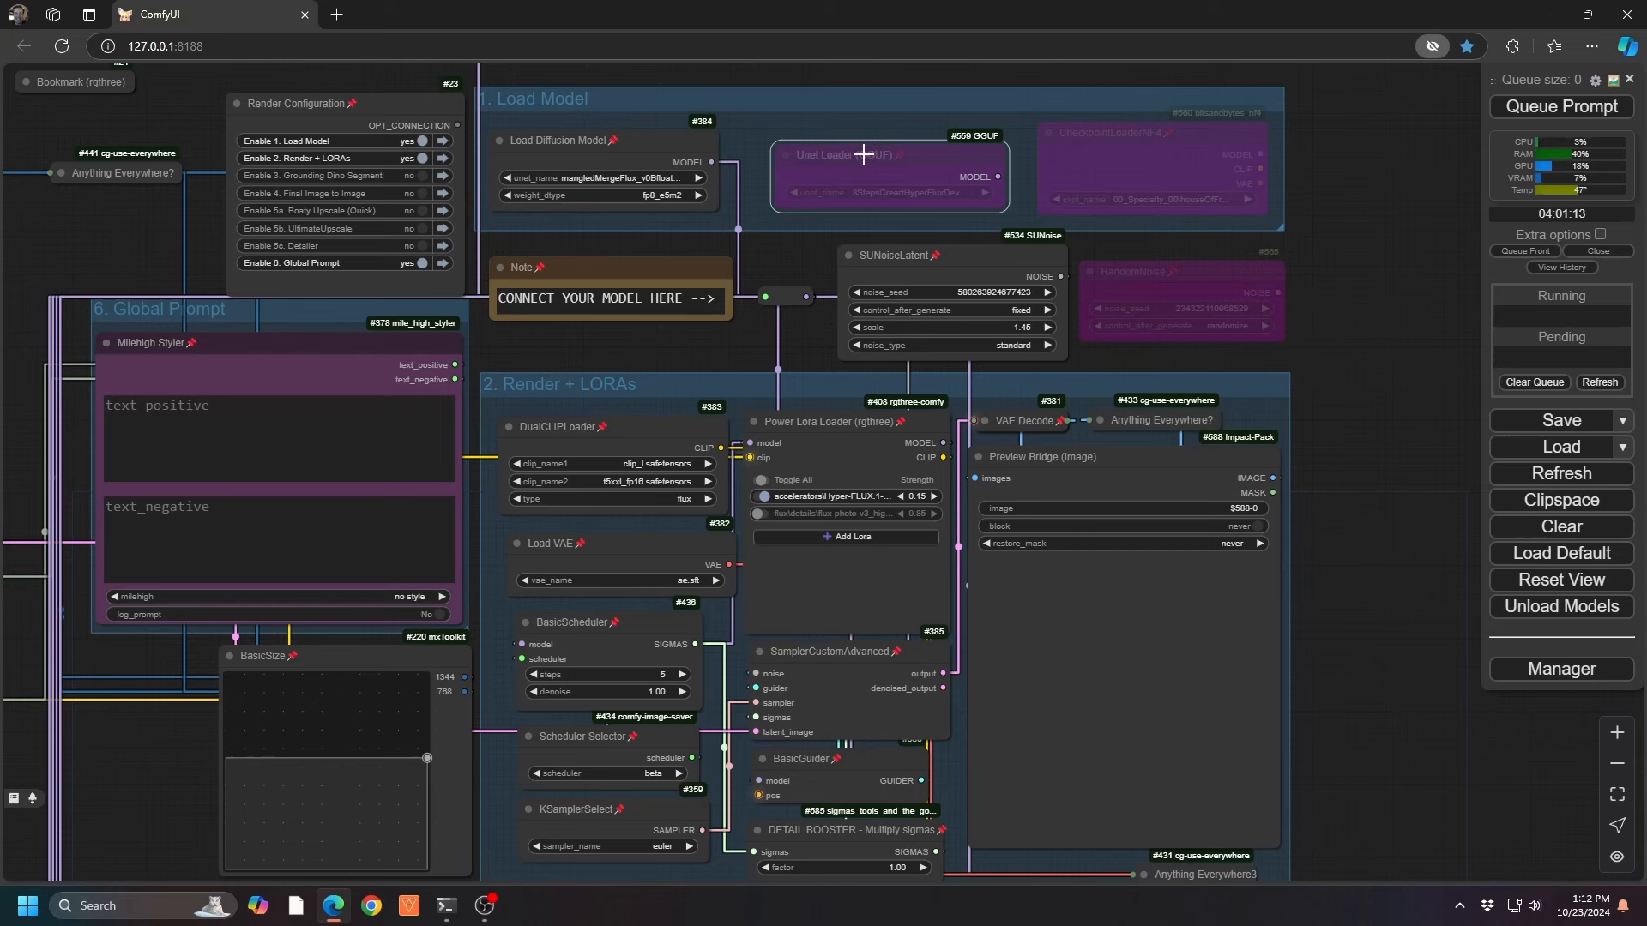
key(ctrl+b)
click(655, 138)
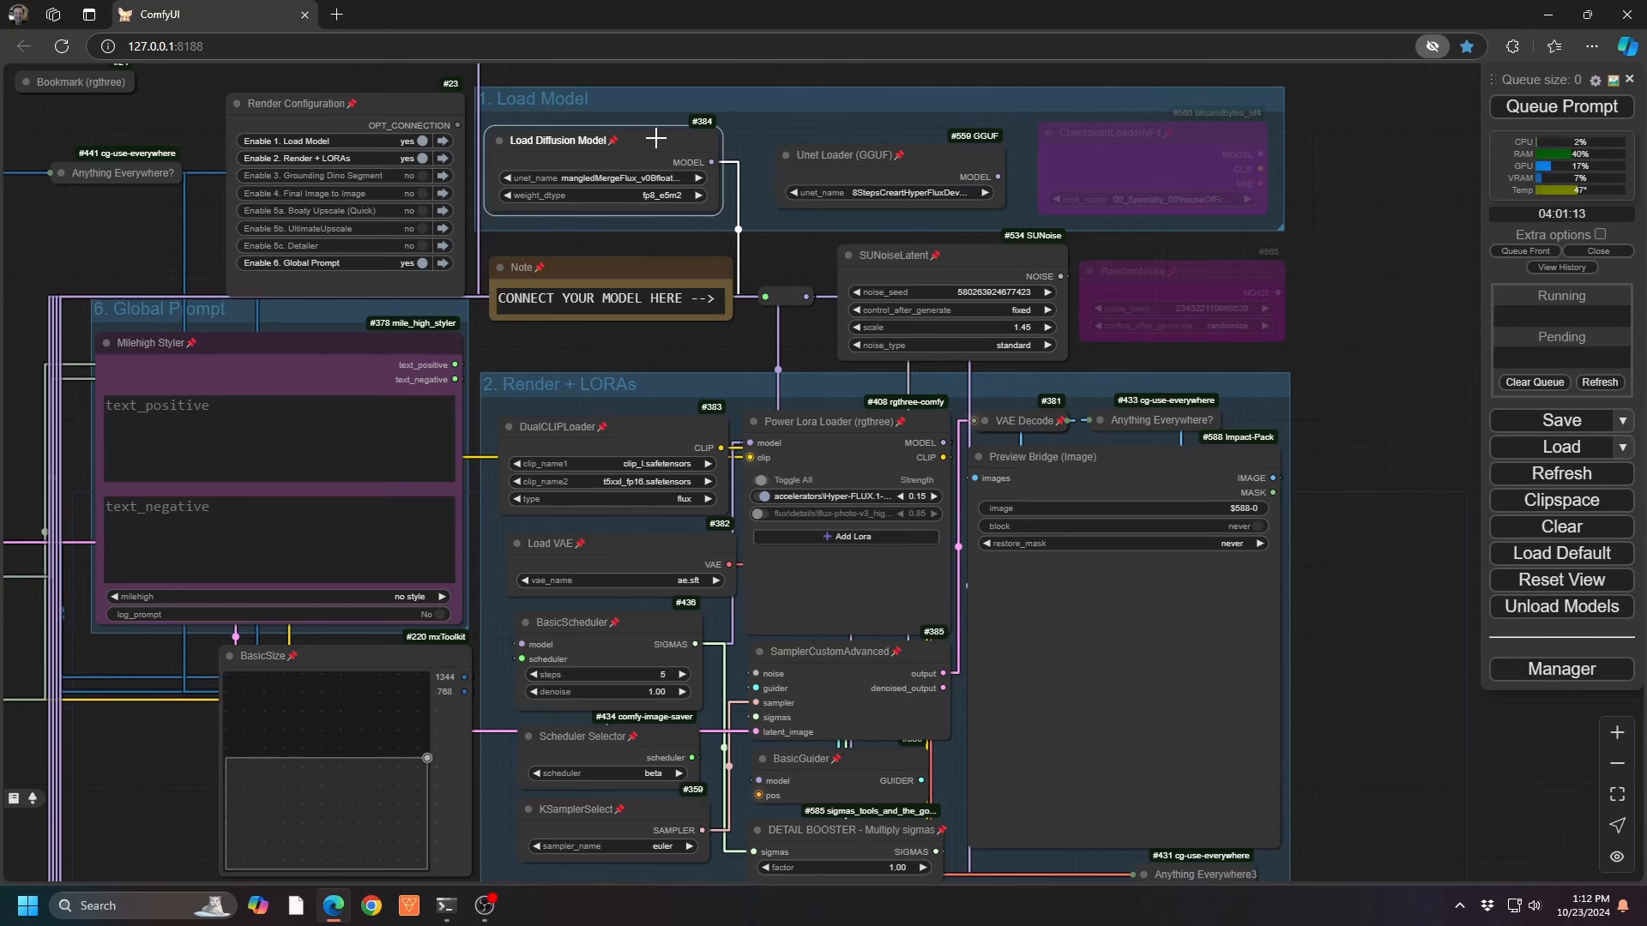
key(ctrl+b)
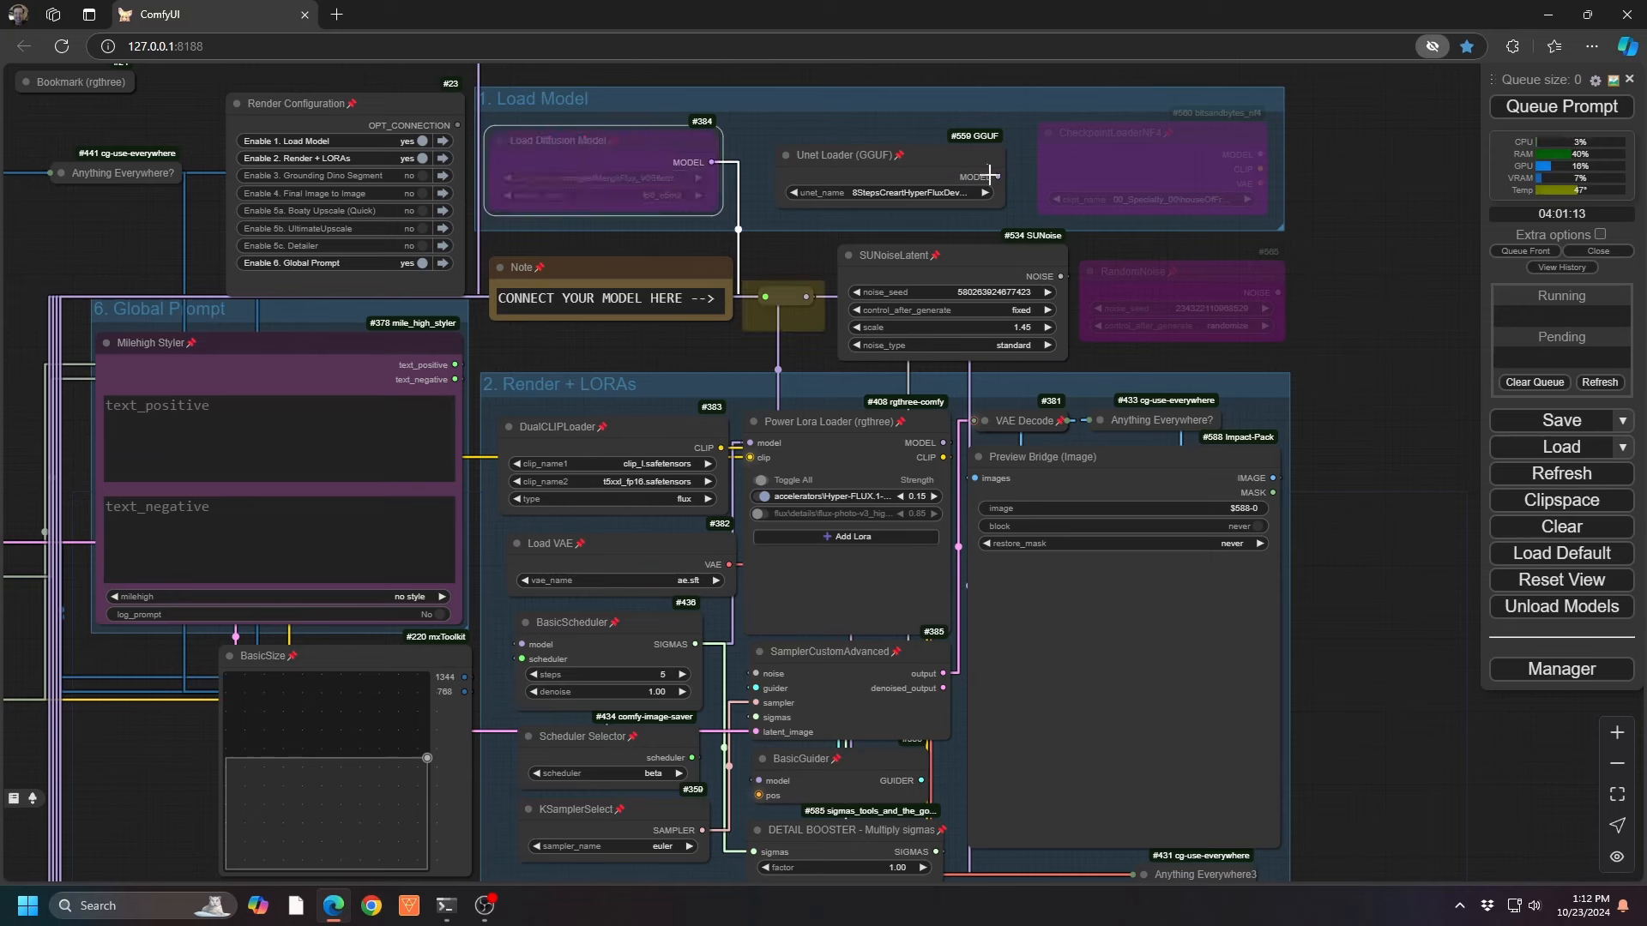
drag(998, 177, 765, 296)
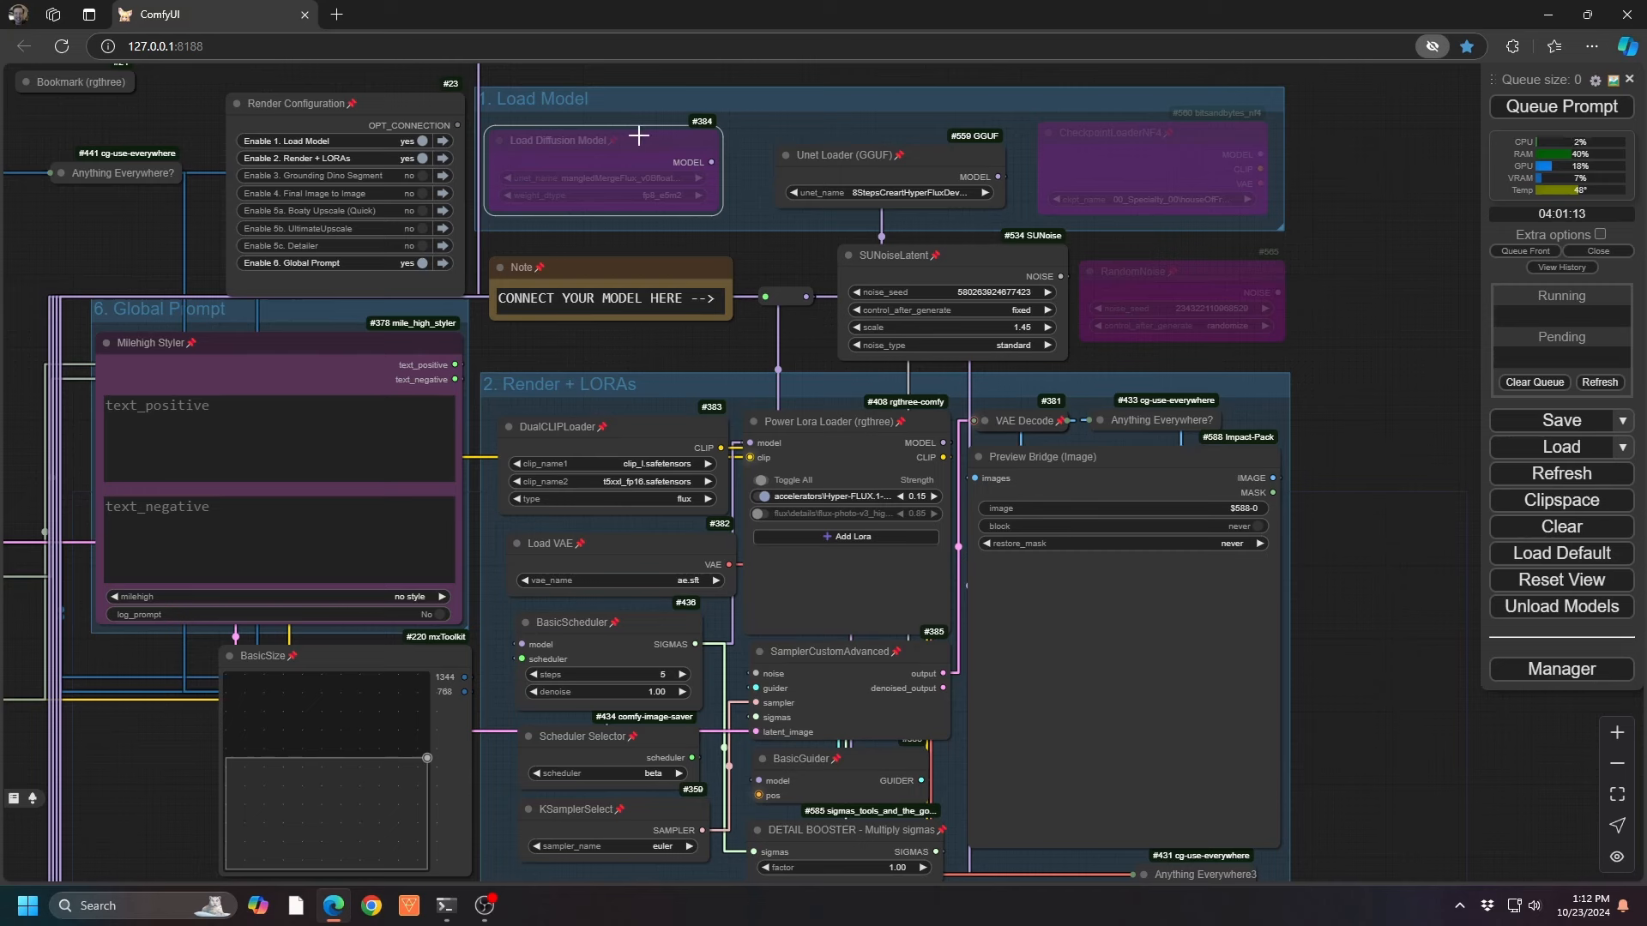
Re-enable Load Diffusion Model, reconnect its MODEL output to the model reroute, and bypass the Unet Loader (GGUF).
key(ctrl+b)
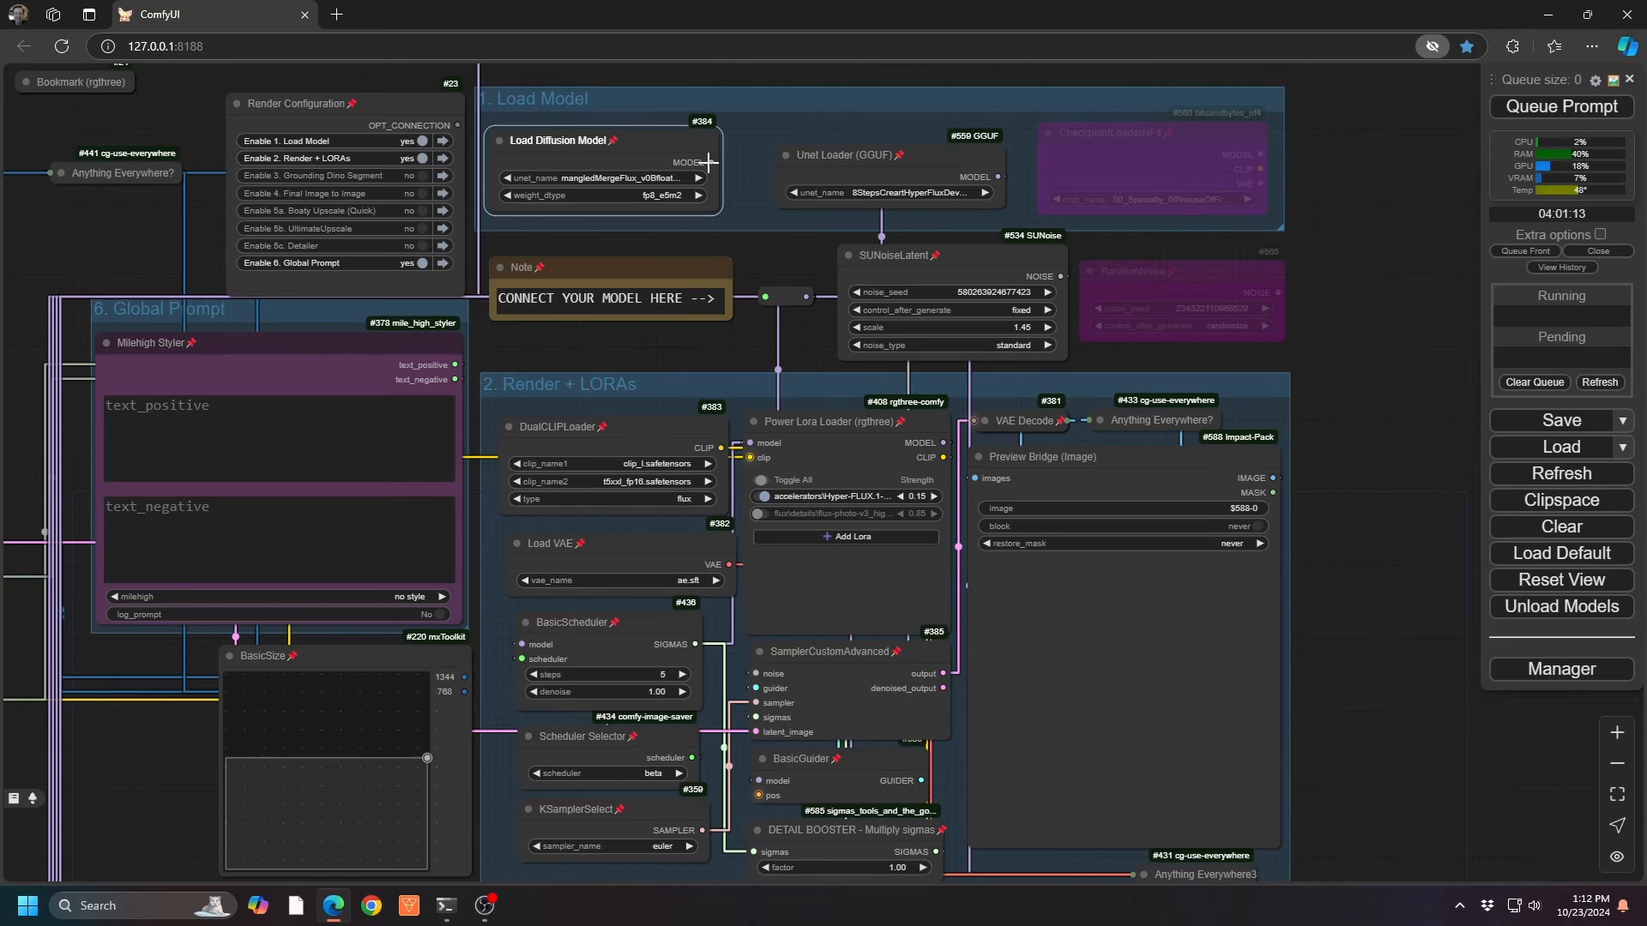
drag(711, 162, 765, 297)
click(853, 160)
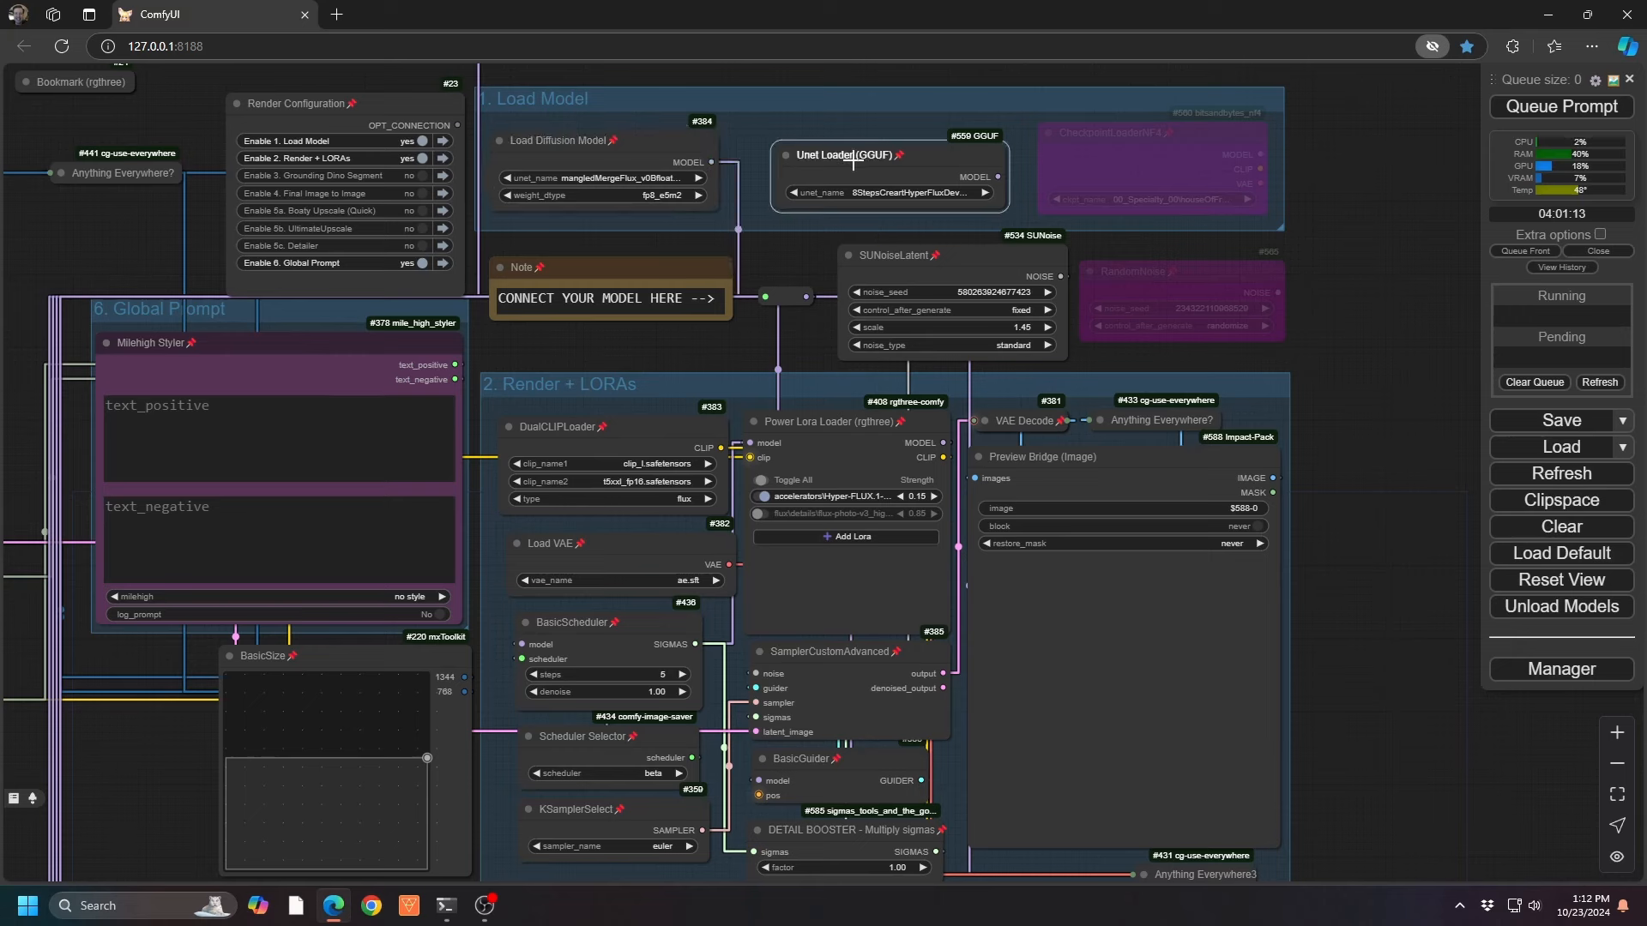
key(ctrl+b)
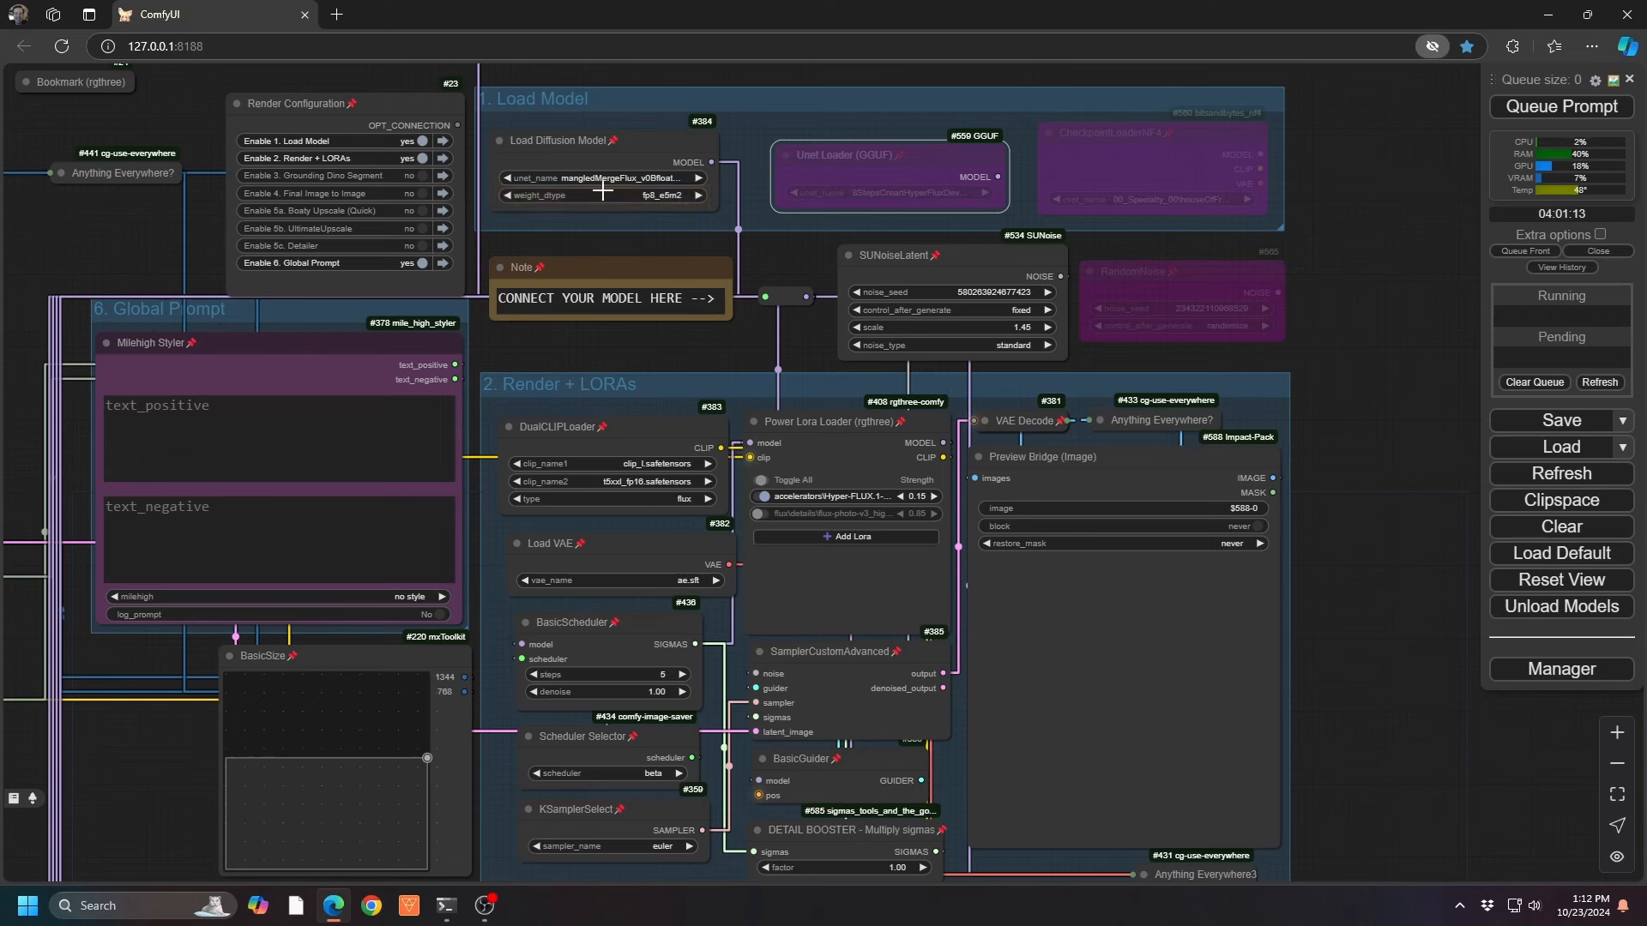
Switch Load Diffusion Model to the colossusProjectFlux_v20 model, and try weight_dtype fp8_e4m3fn_fast before setting it to fp8_e5m2.
click(629, 196)
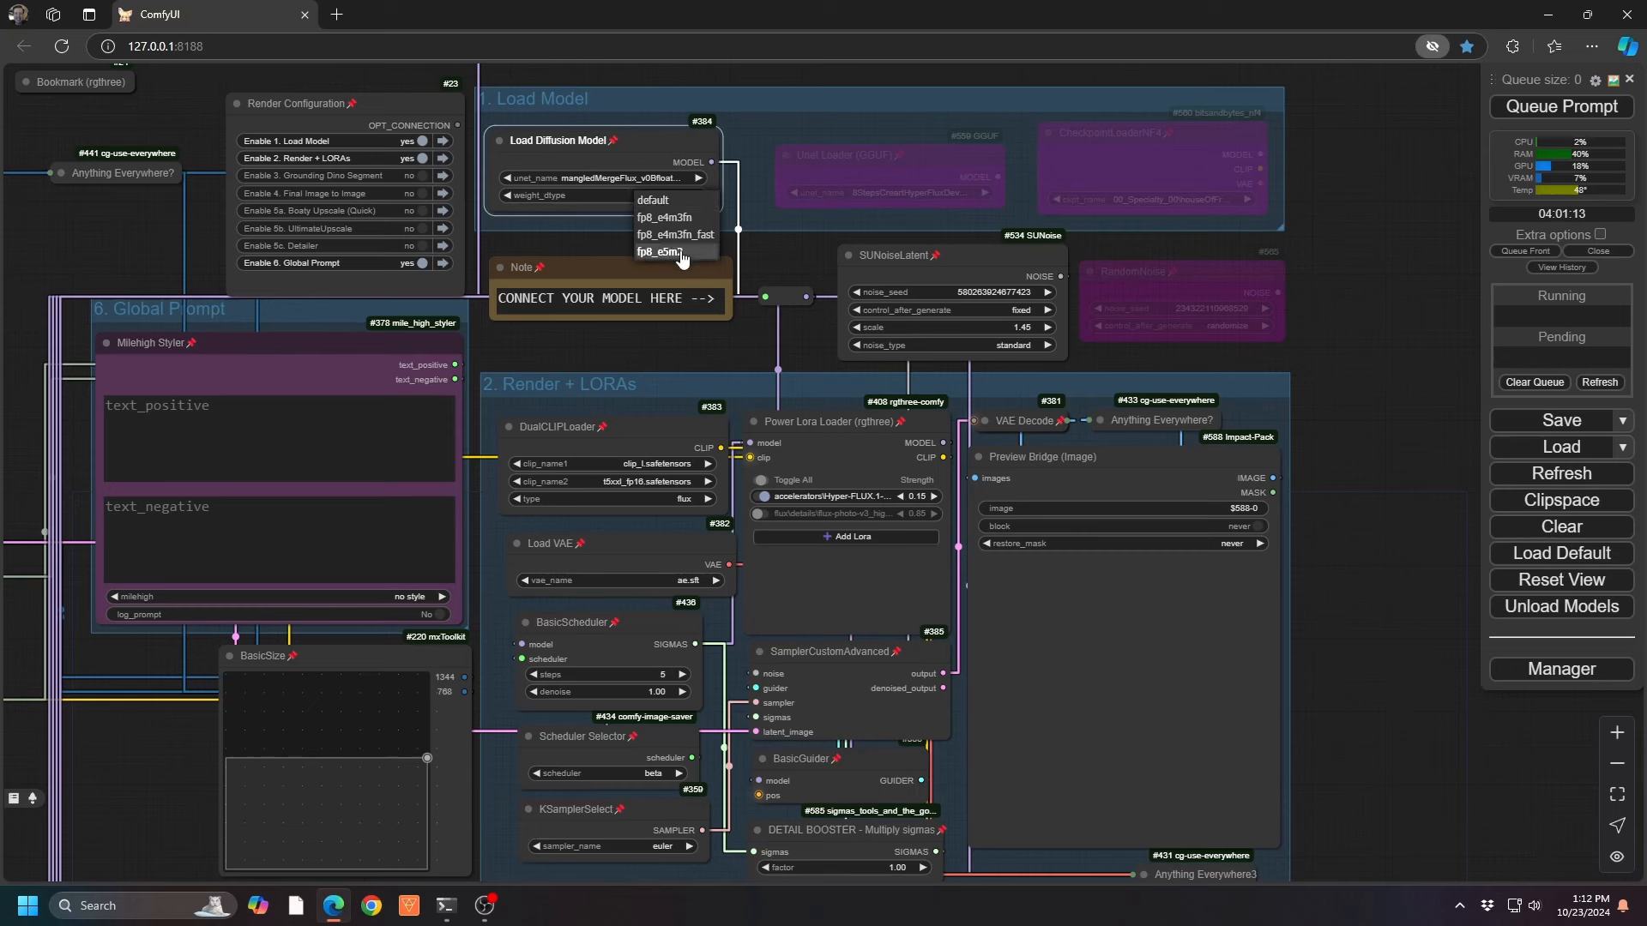
click(588, 223)
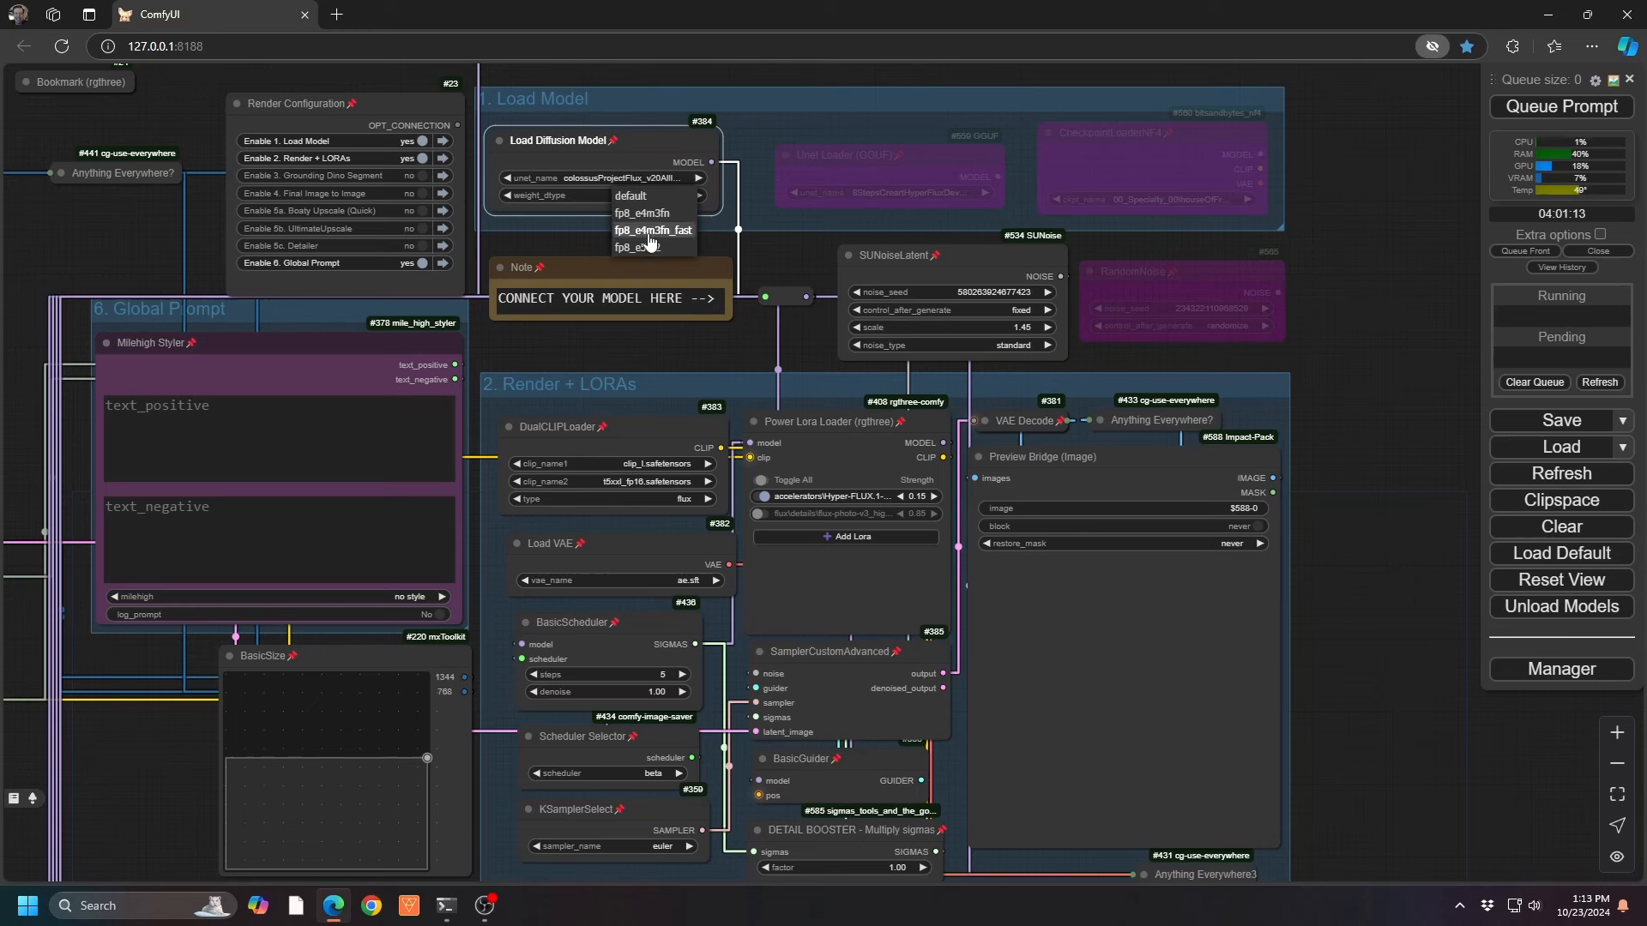
click(648, 232)
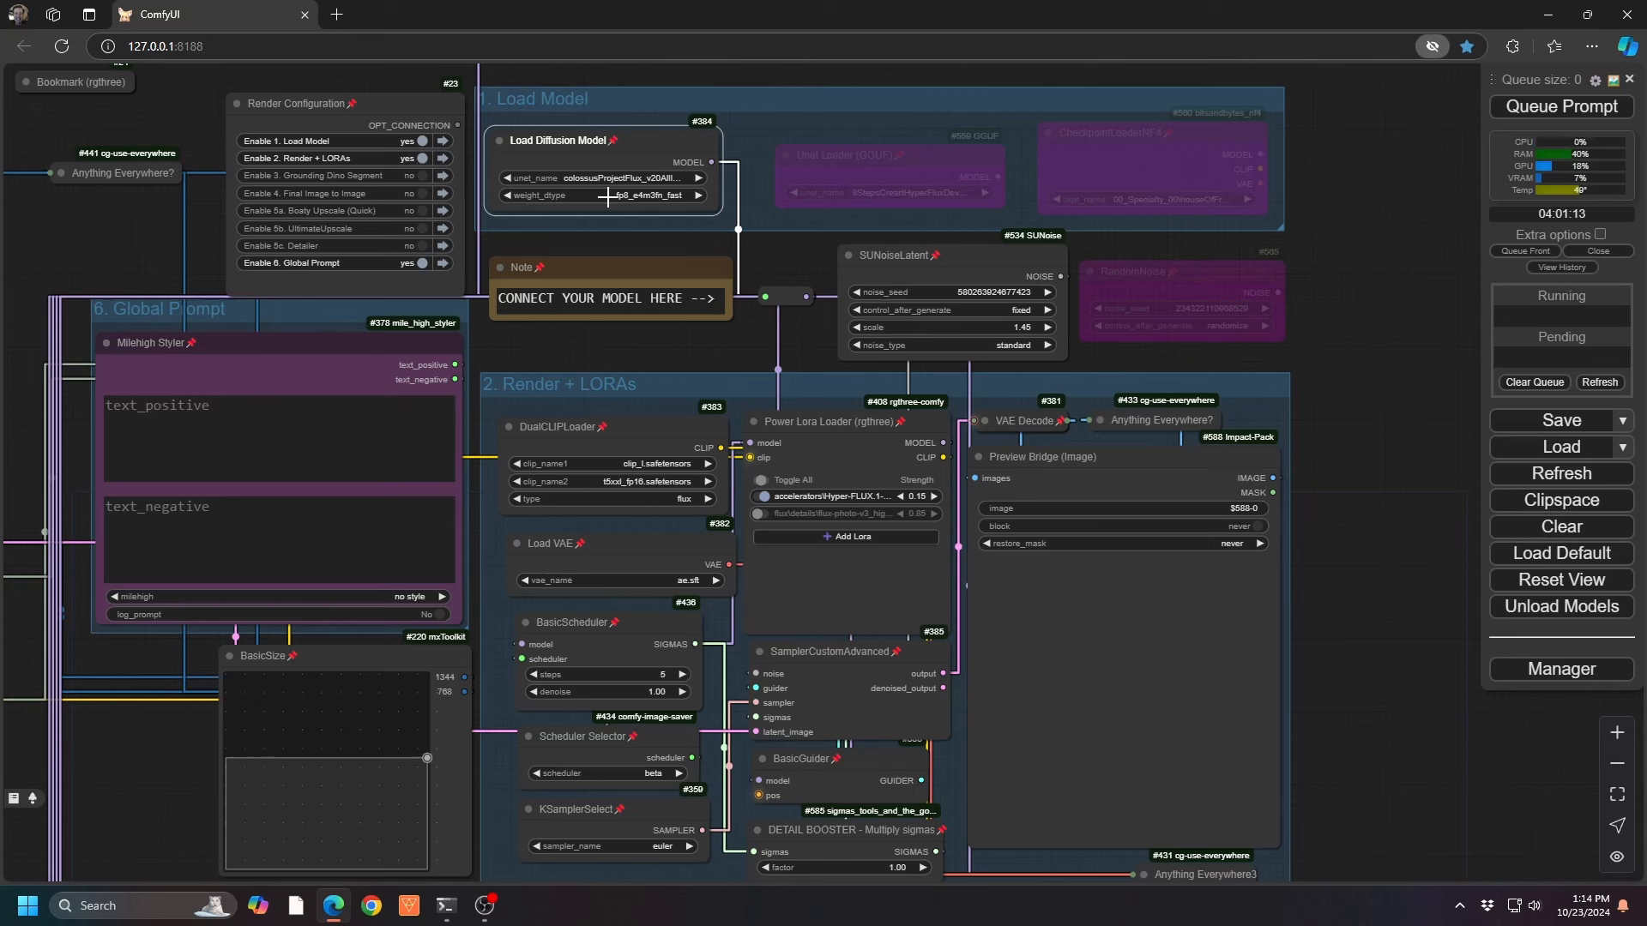
click(607, 196)
click(615, 249)
Bypass SUNoiseLatent, enable RandomNoise, and connect the RandomNoise output to the noise input of SamplerCustomAdvanced.
click(942, 249)
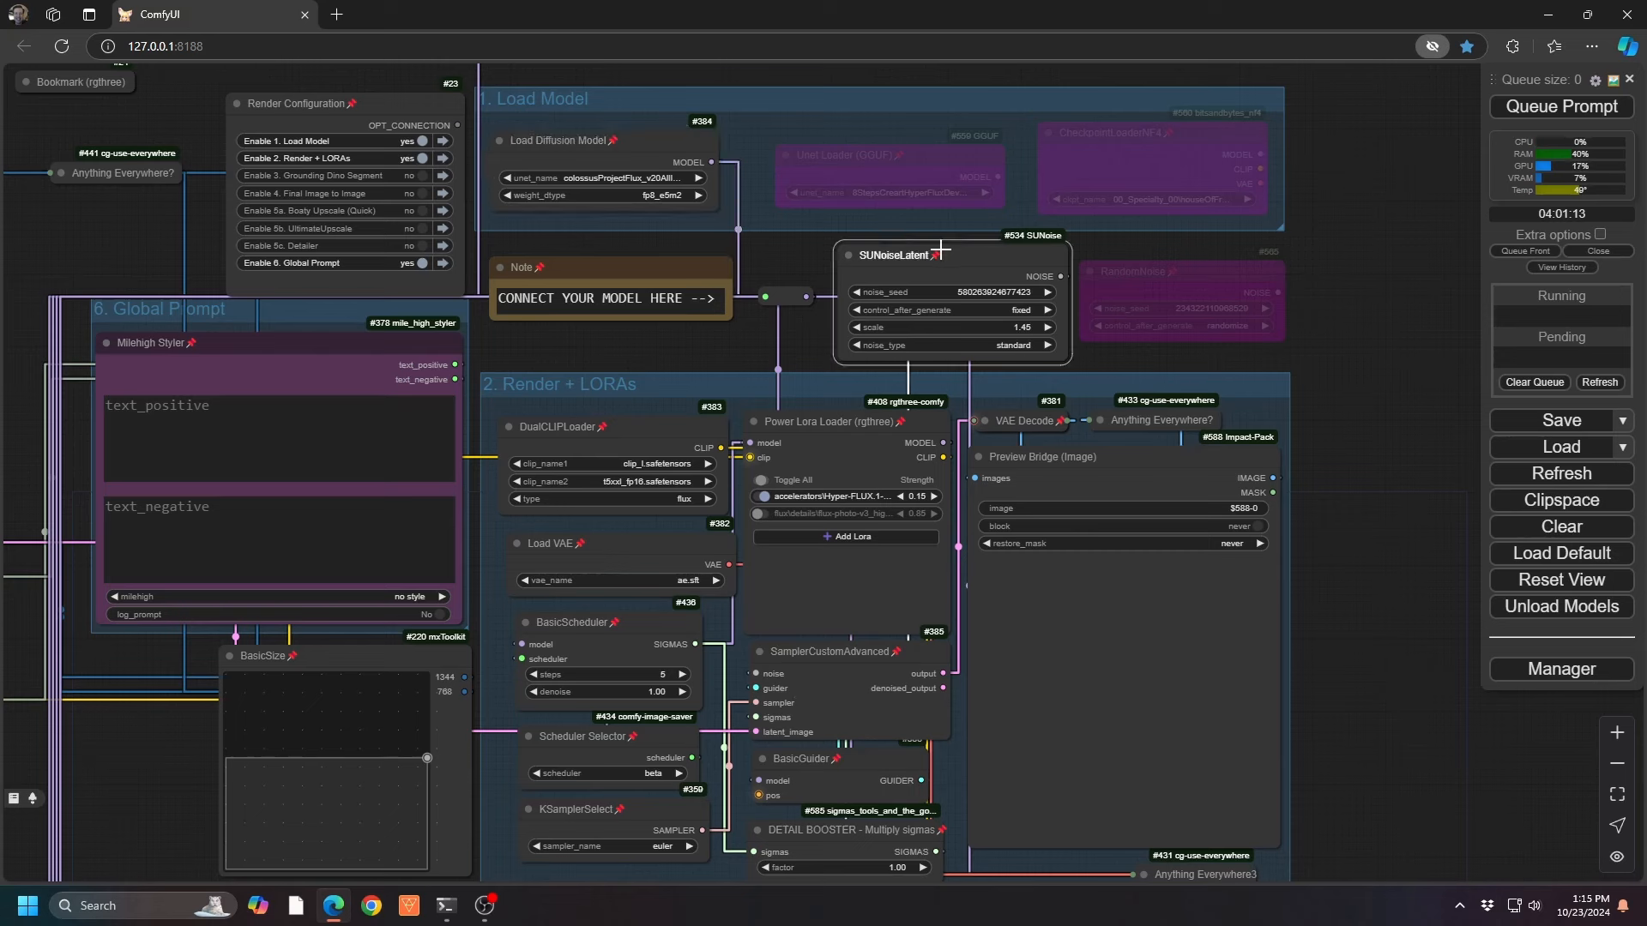
key(ctrl+b)
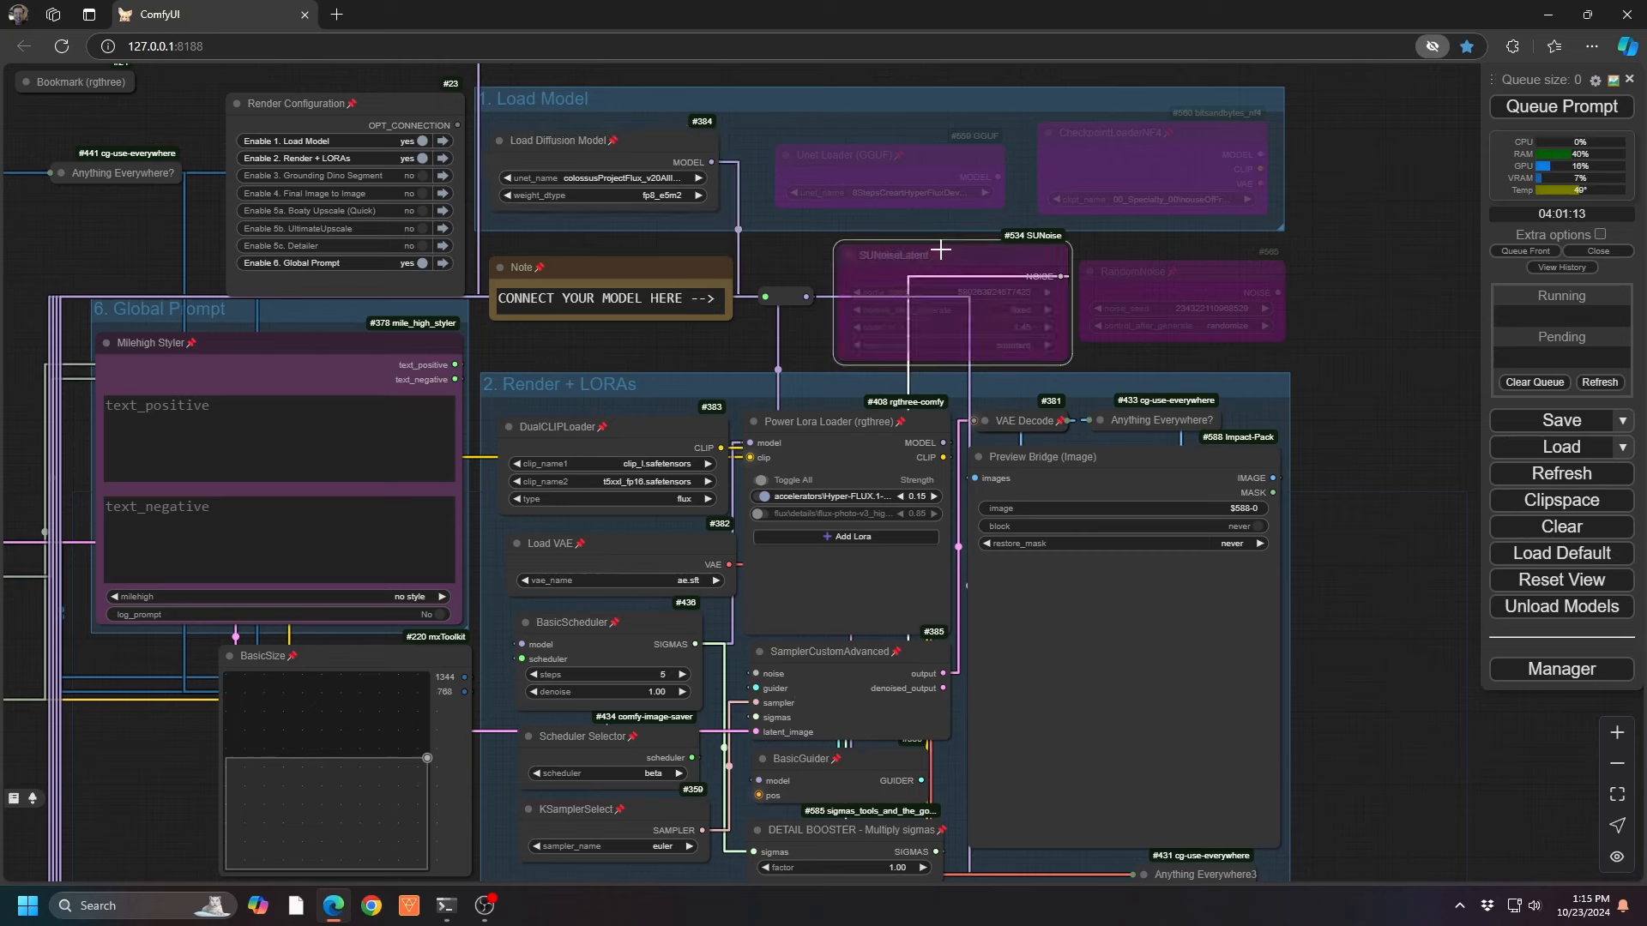
click(1129, 275)
key(ctrl+b)
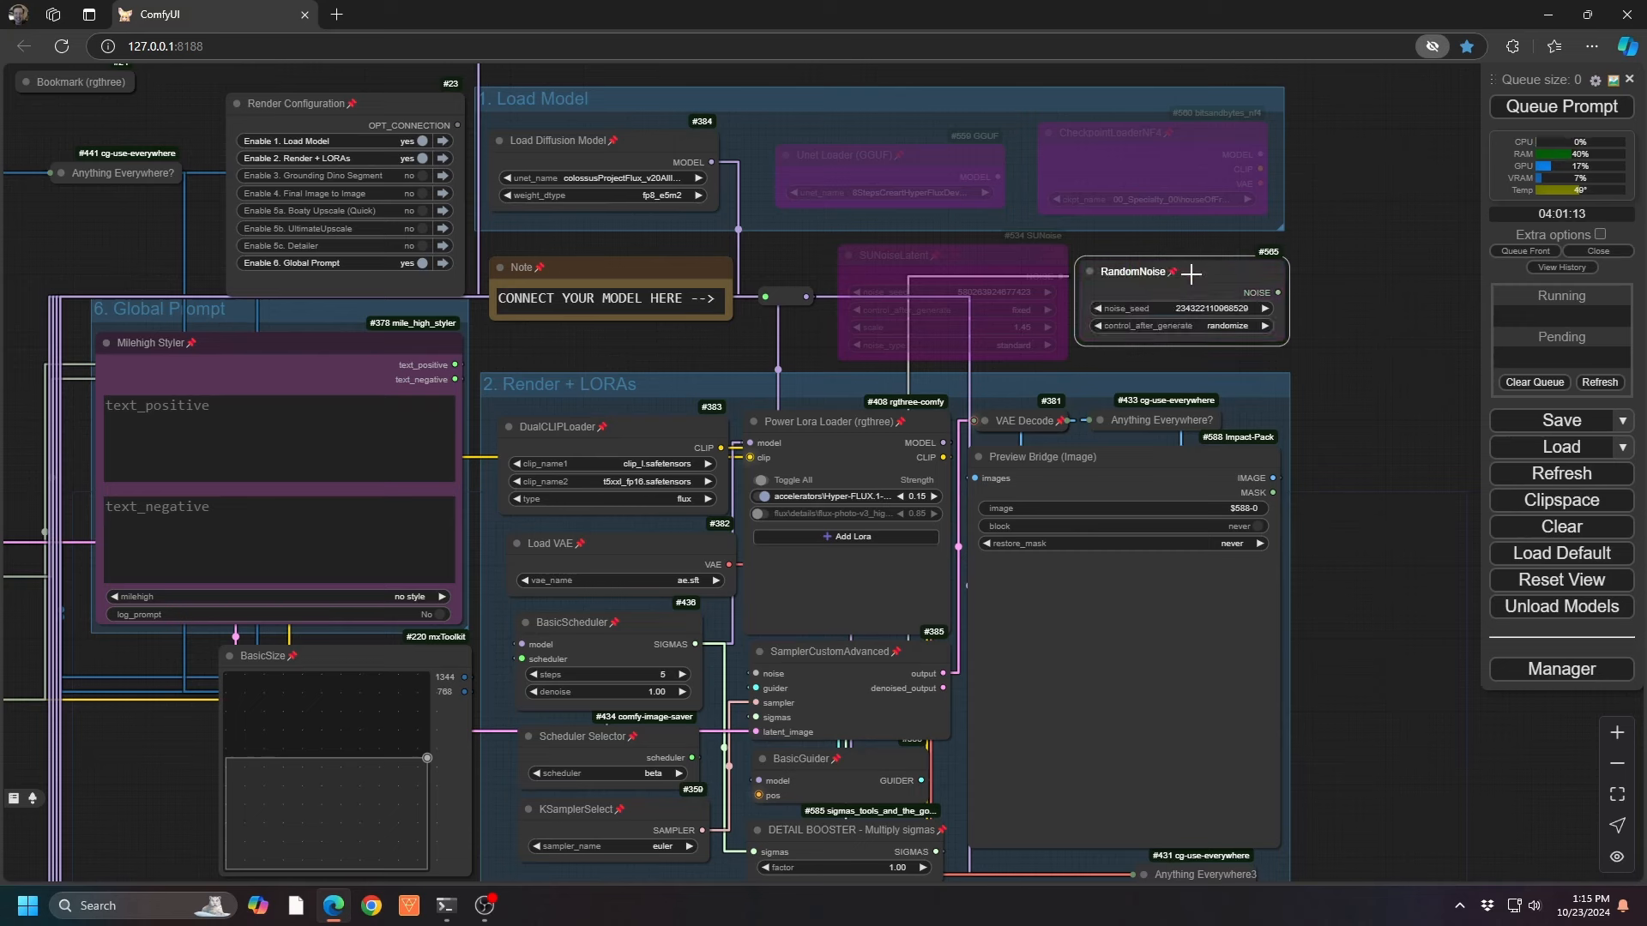
drag(1280, 293, 758, 674)
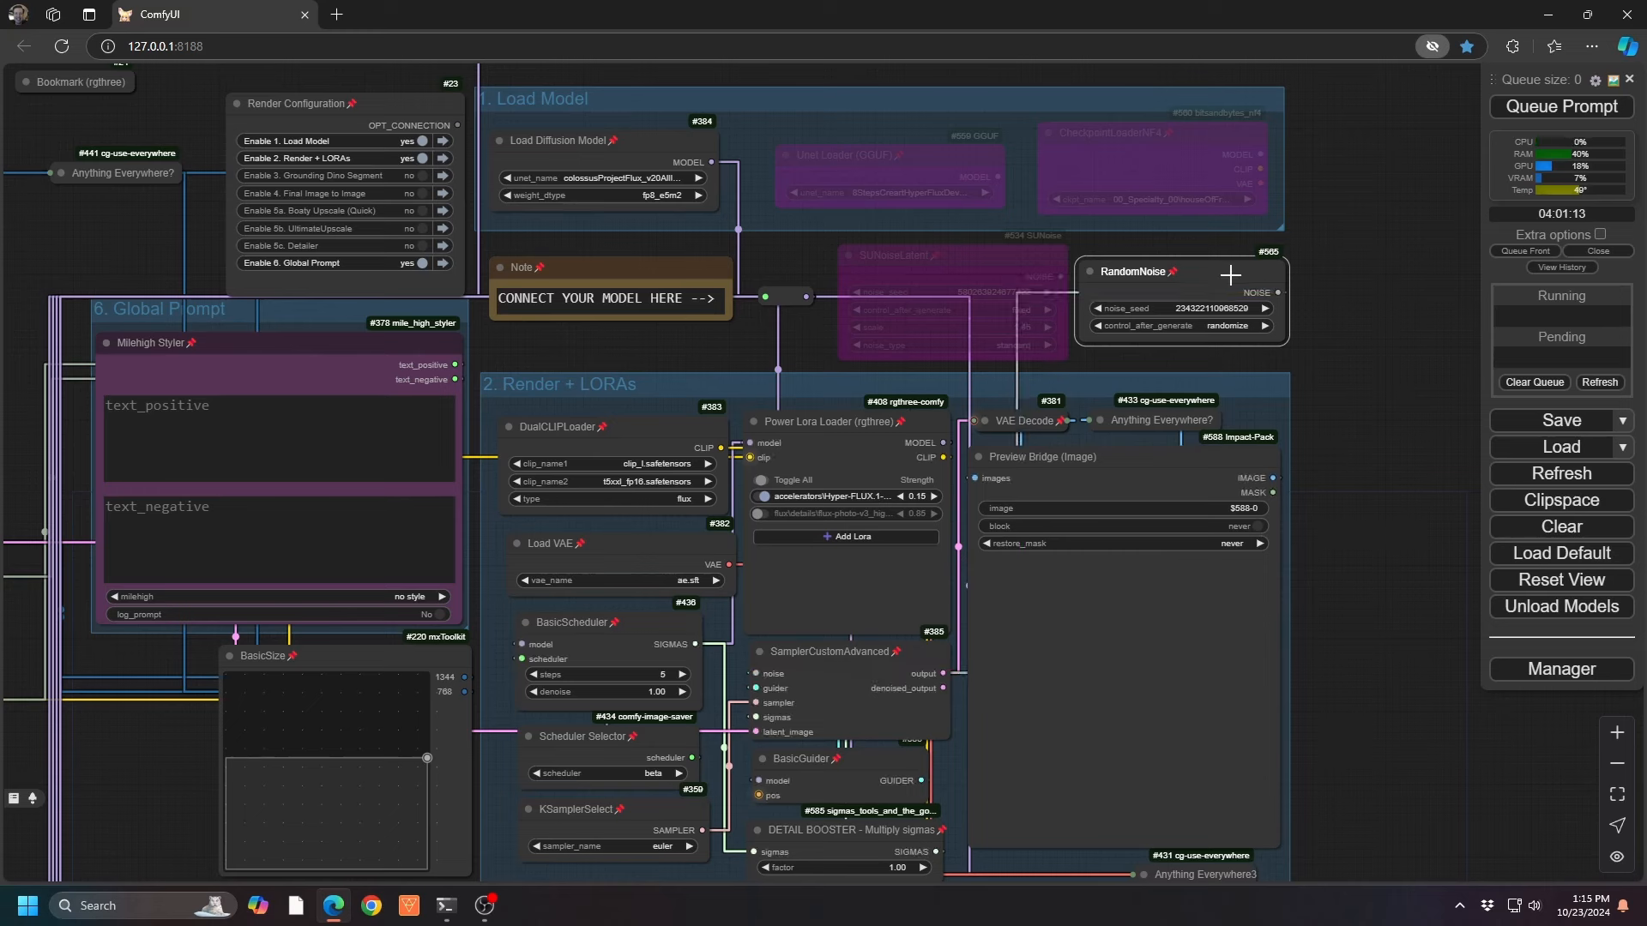
Bypass RandomNoise, re-enable SUNoiseLatent, and reconnect its NOISE output to the noise input of SamplerCustomAdvanced.
key(ctrl+b)
click(1012, 263)
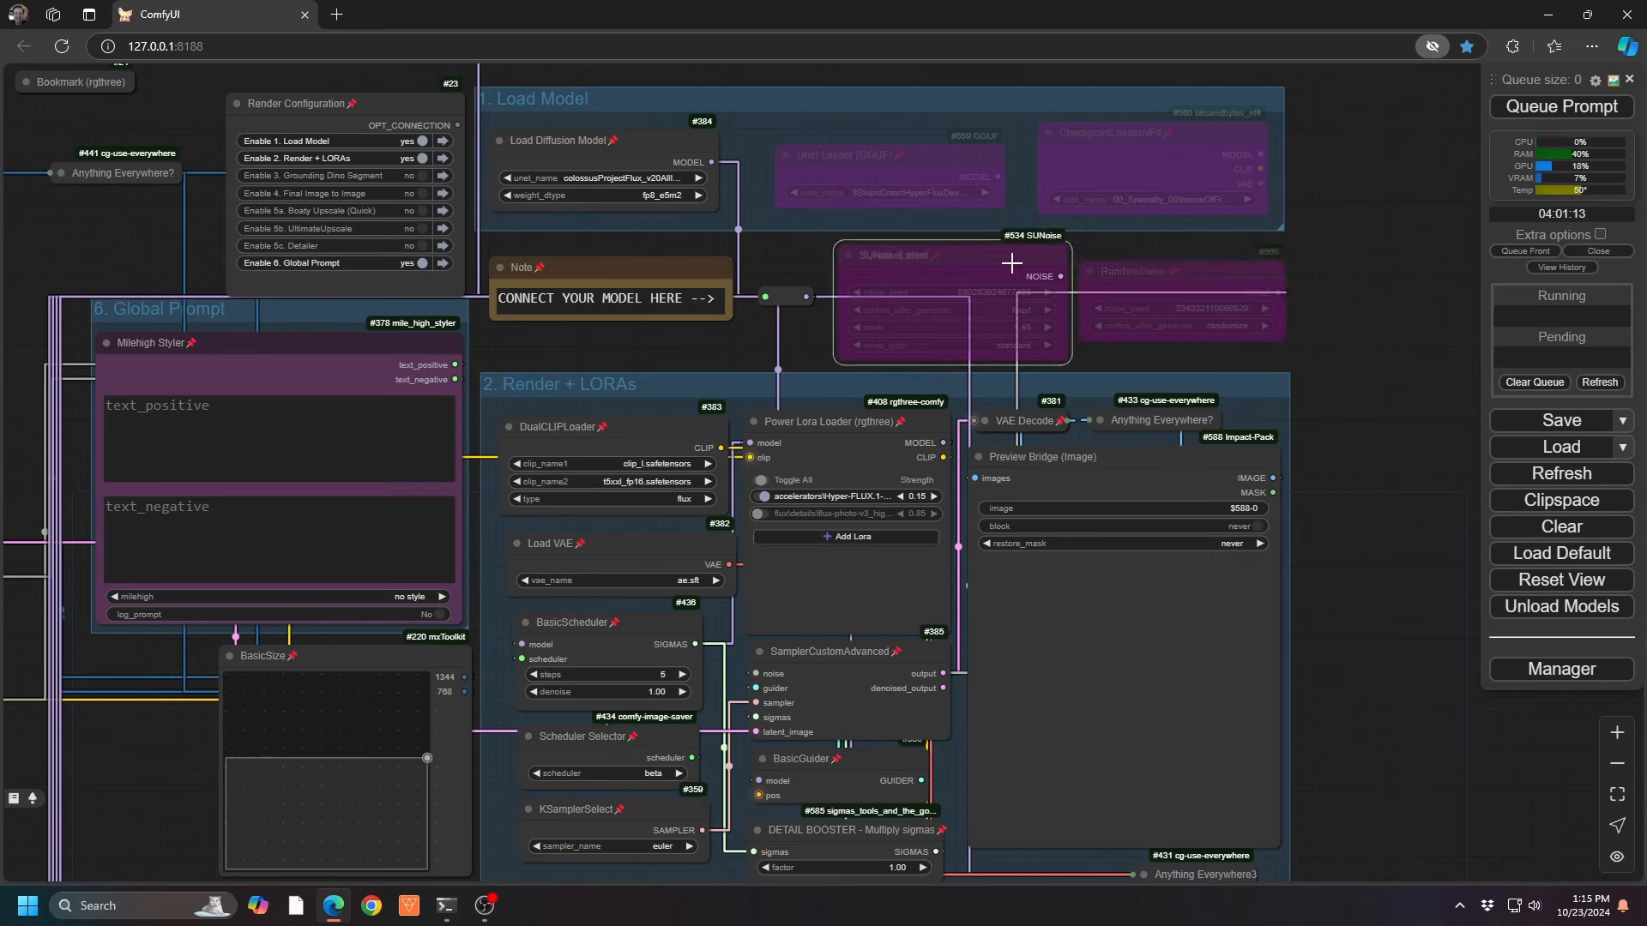
key(ctrl+b)
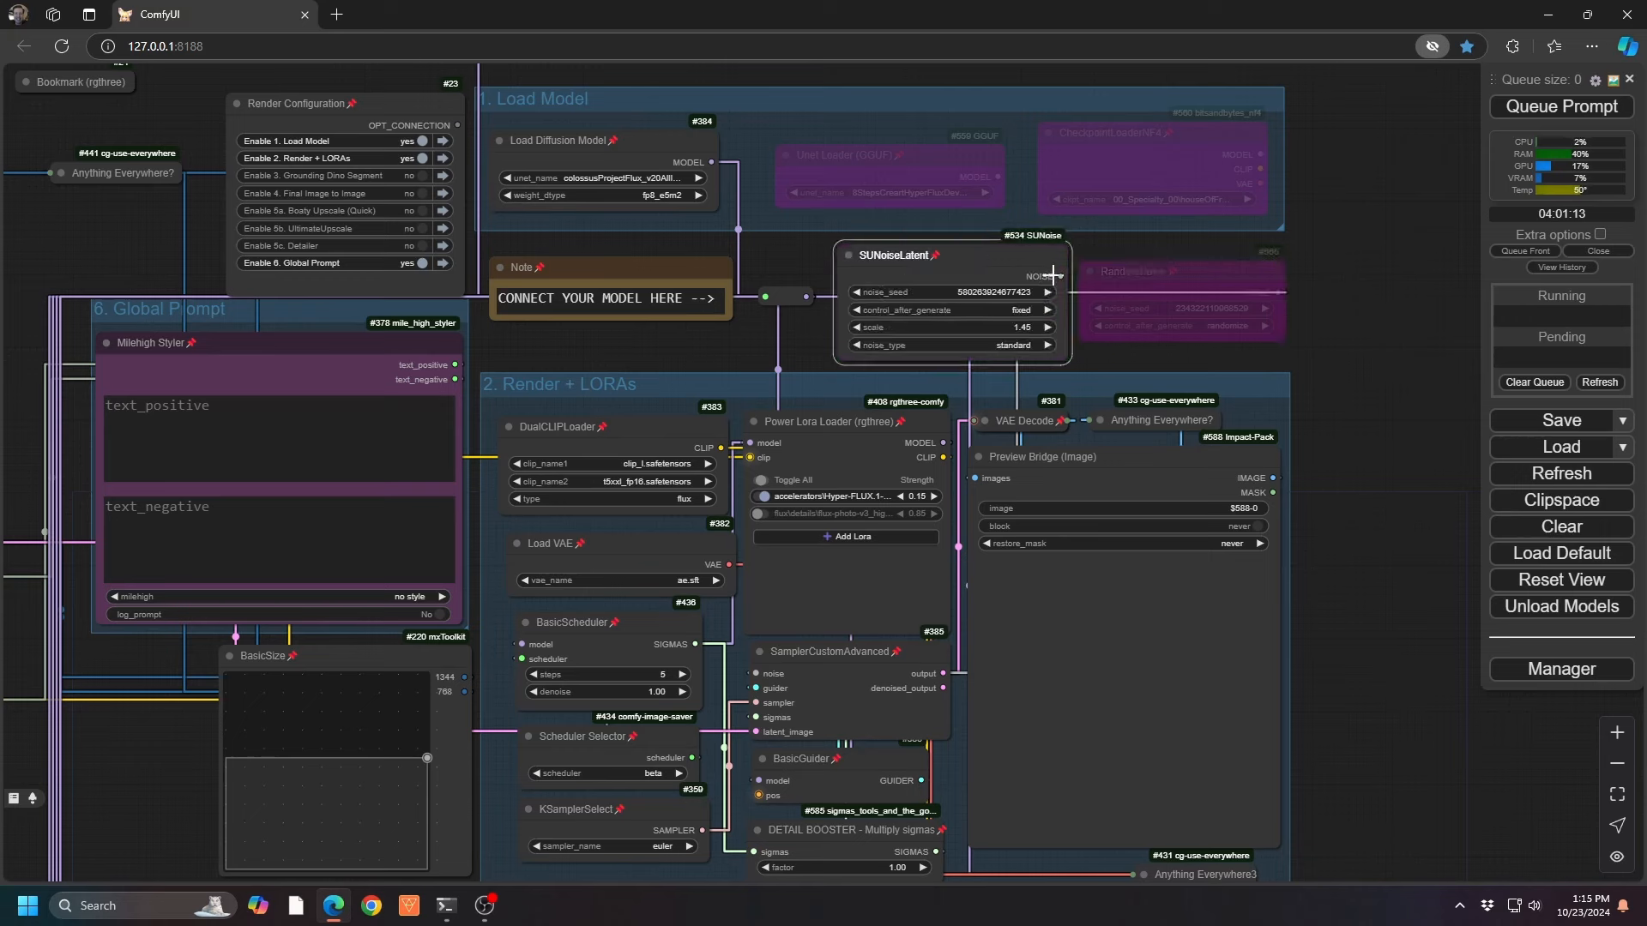
drag(1060, 276, 762, 677)
drag(705, 346, 461, 183)
drag(1274, 475, 1342, 496)
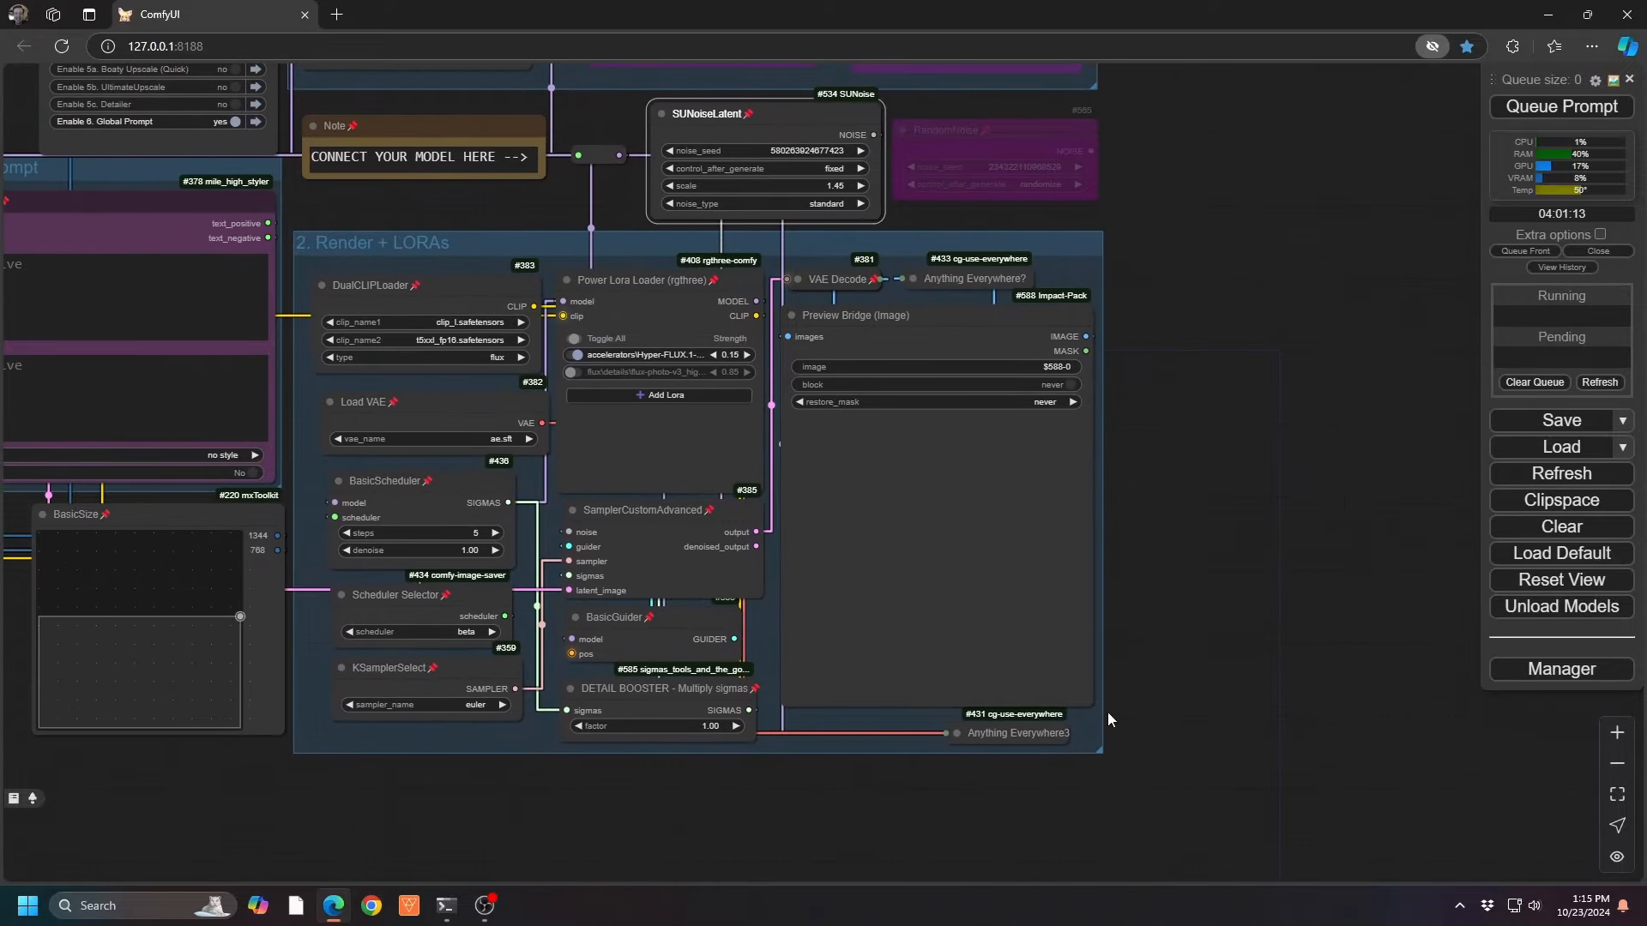
mouse_move(990, 727)
mouse_down()
mouse_move(1230, 597)
mouse_move(1276, 523)
mouse_move(1184, 571)
mouse_move(1296, 549)
mouse_move(1297, 592)
mouse_move(873, 737)
mouse_move(1018, 727)
mouse_up()
drag(1295, 579, 1330, 760)
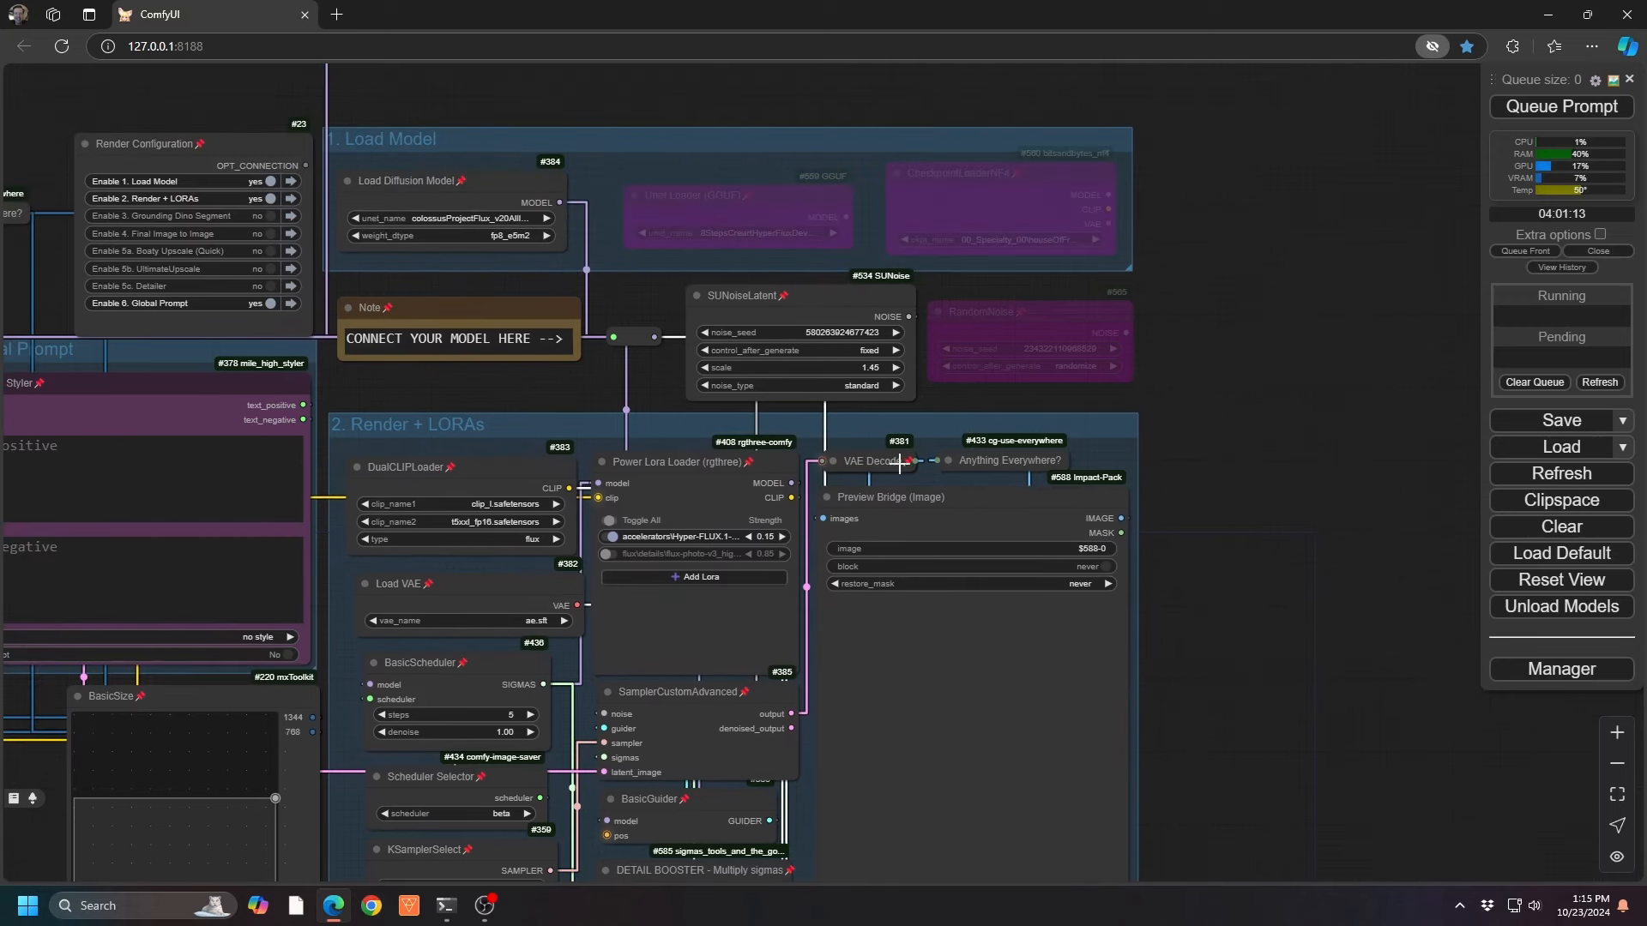
Nudge the SUNoiseLatent node slightly toward the model reroute and leave it pinned.
click(782, 296)
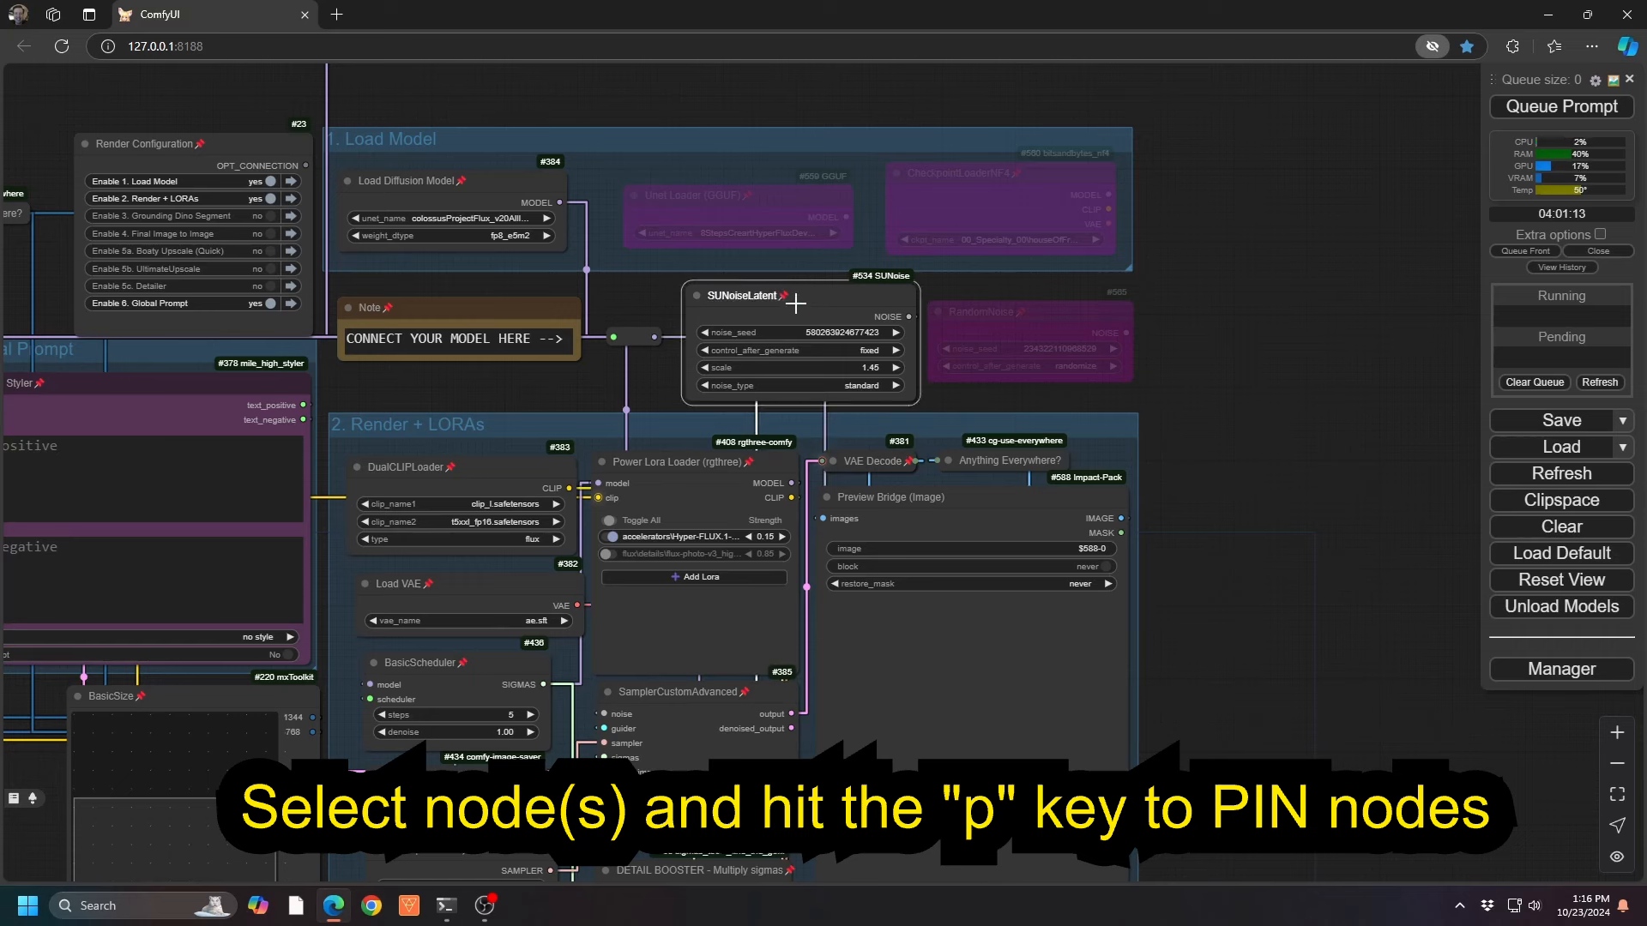
click(482, 319)
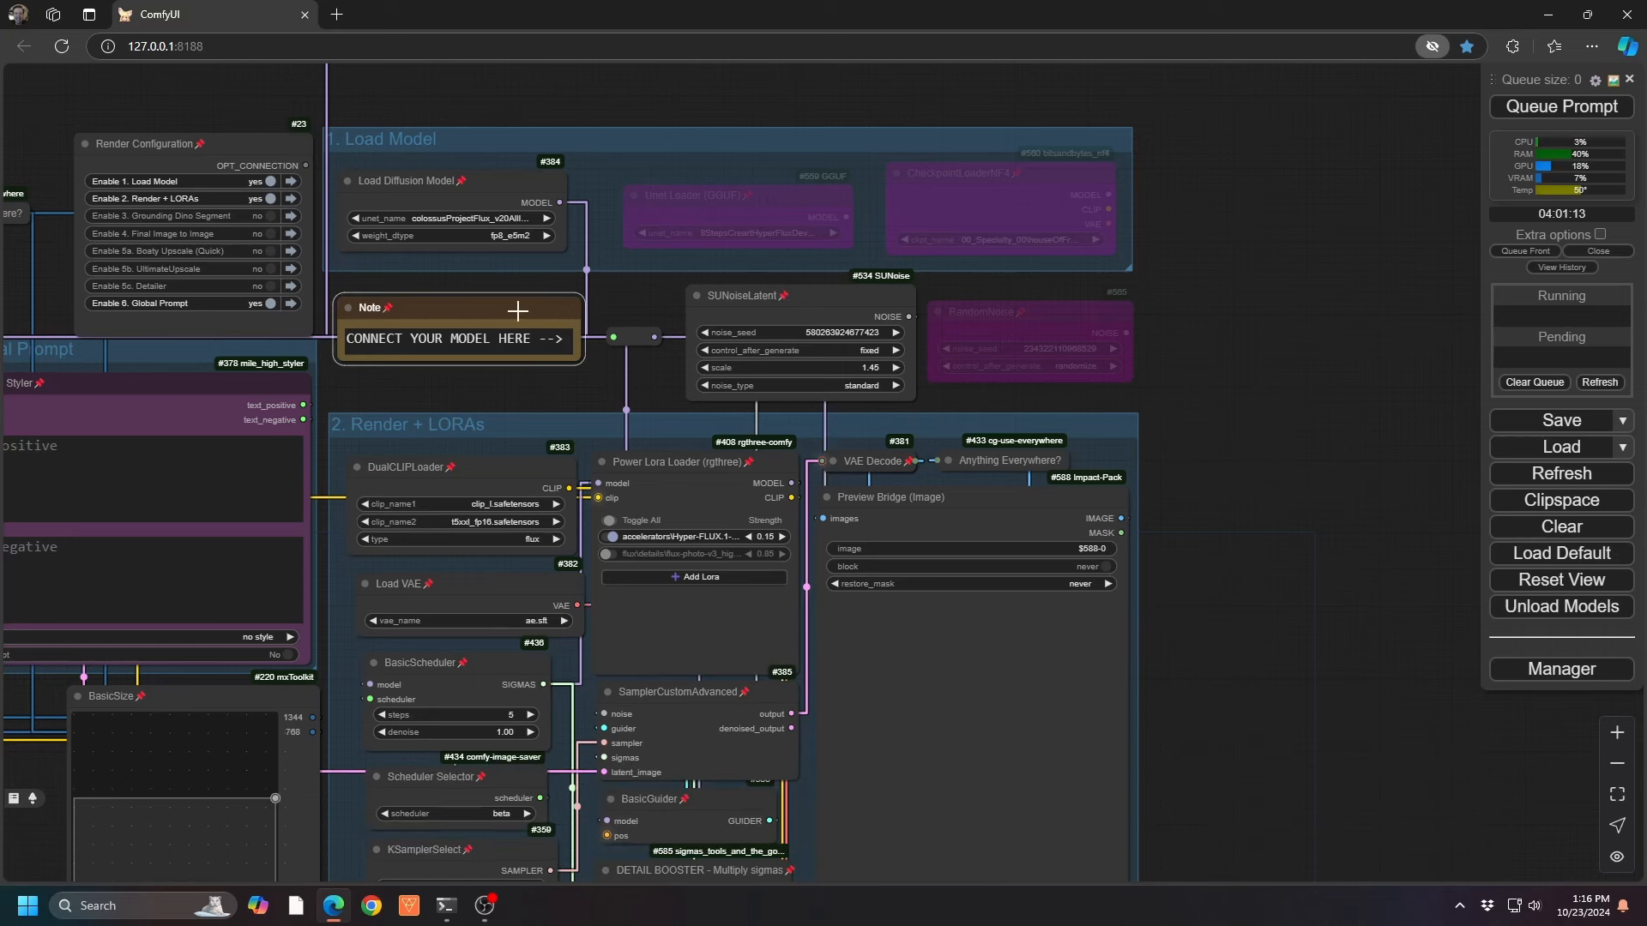
click(770, 293)
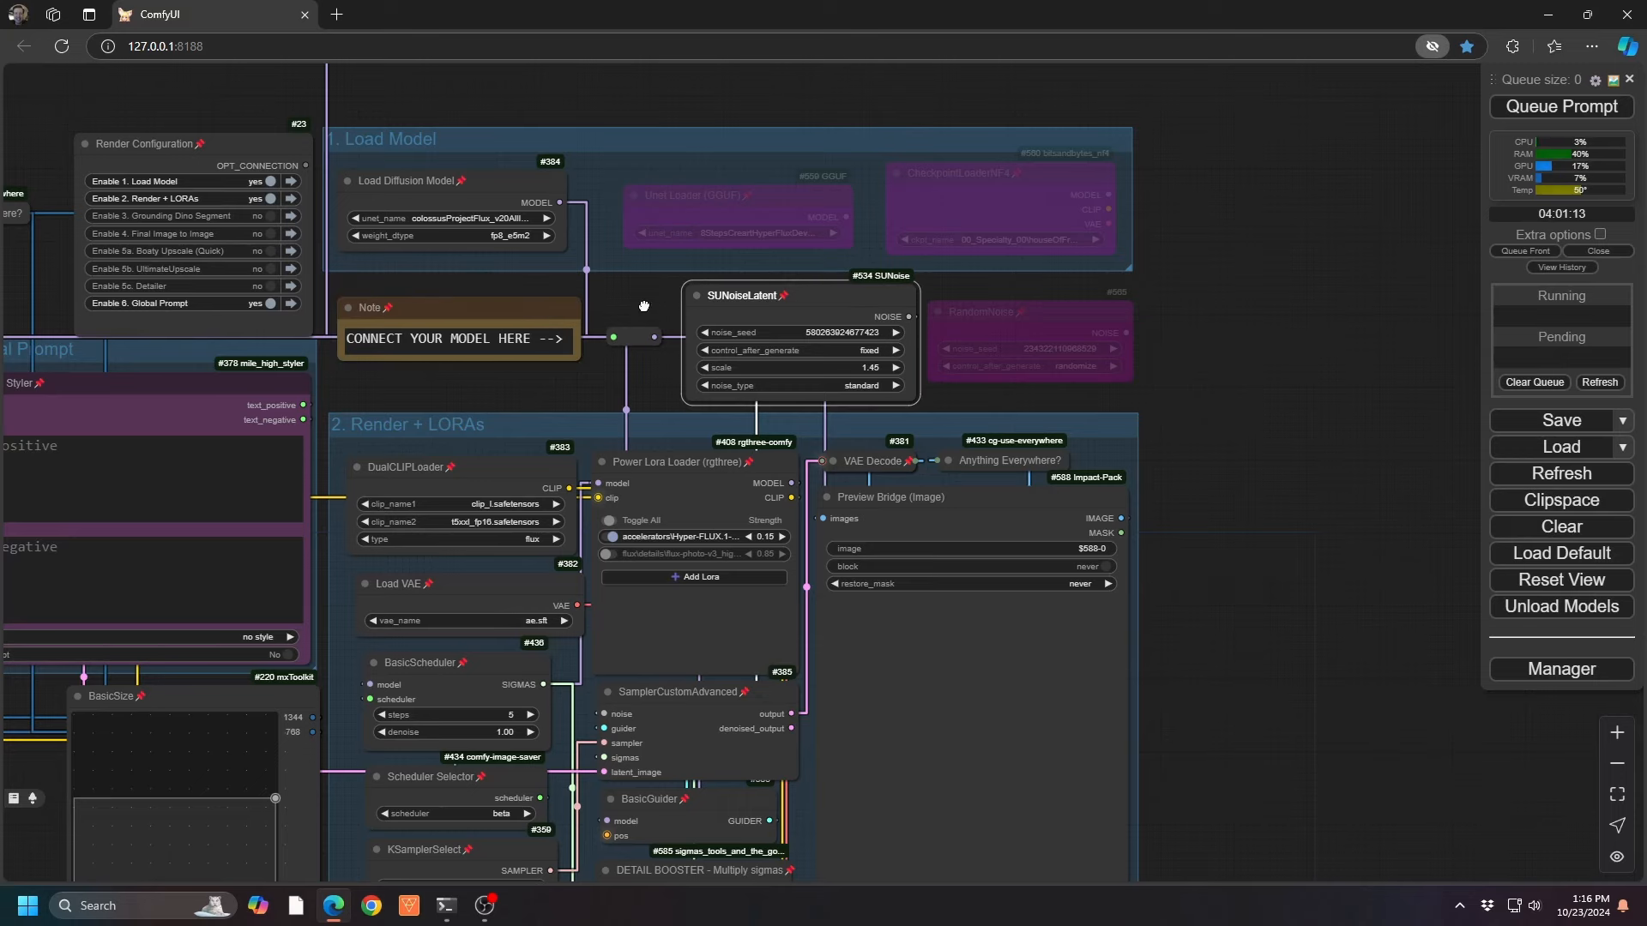
drag(645, 307, 644, 244)
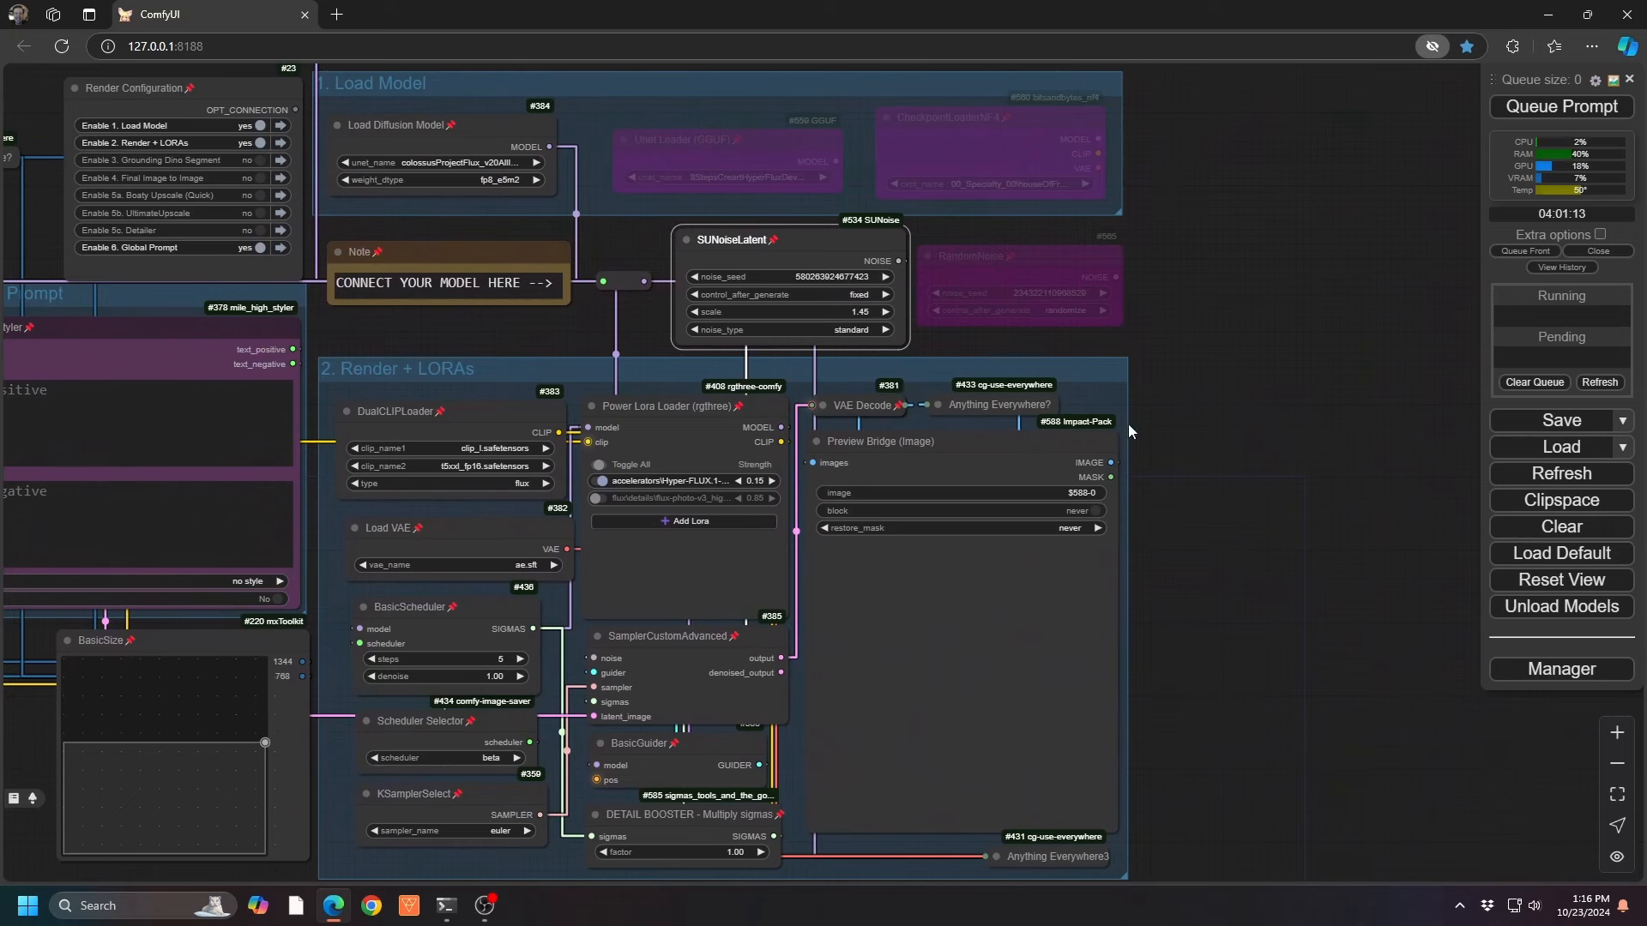
drag(1155, 425, 1198, 434)
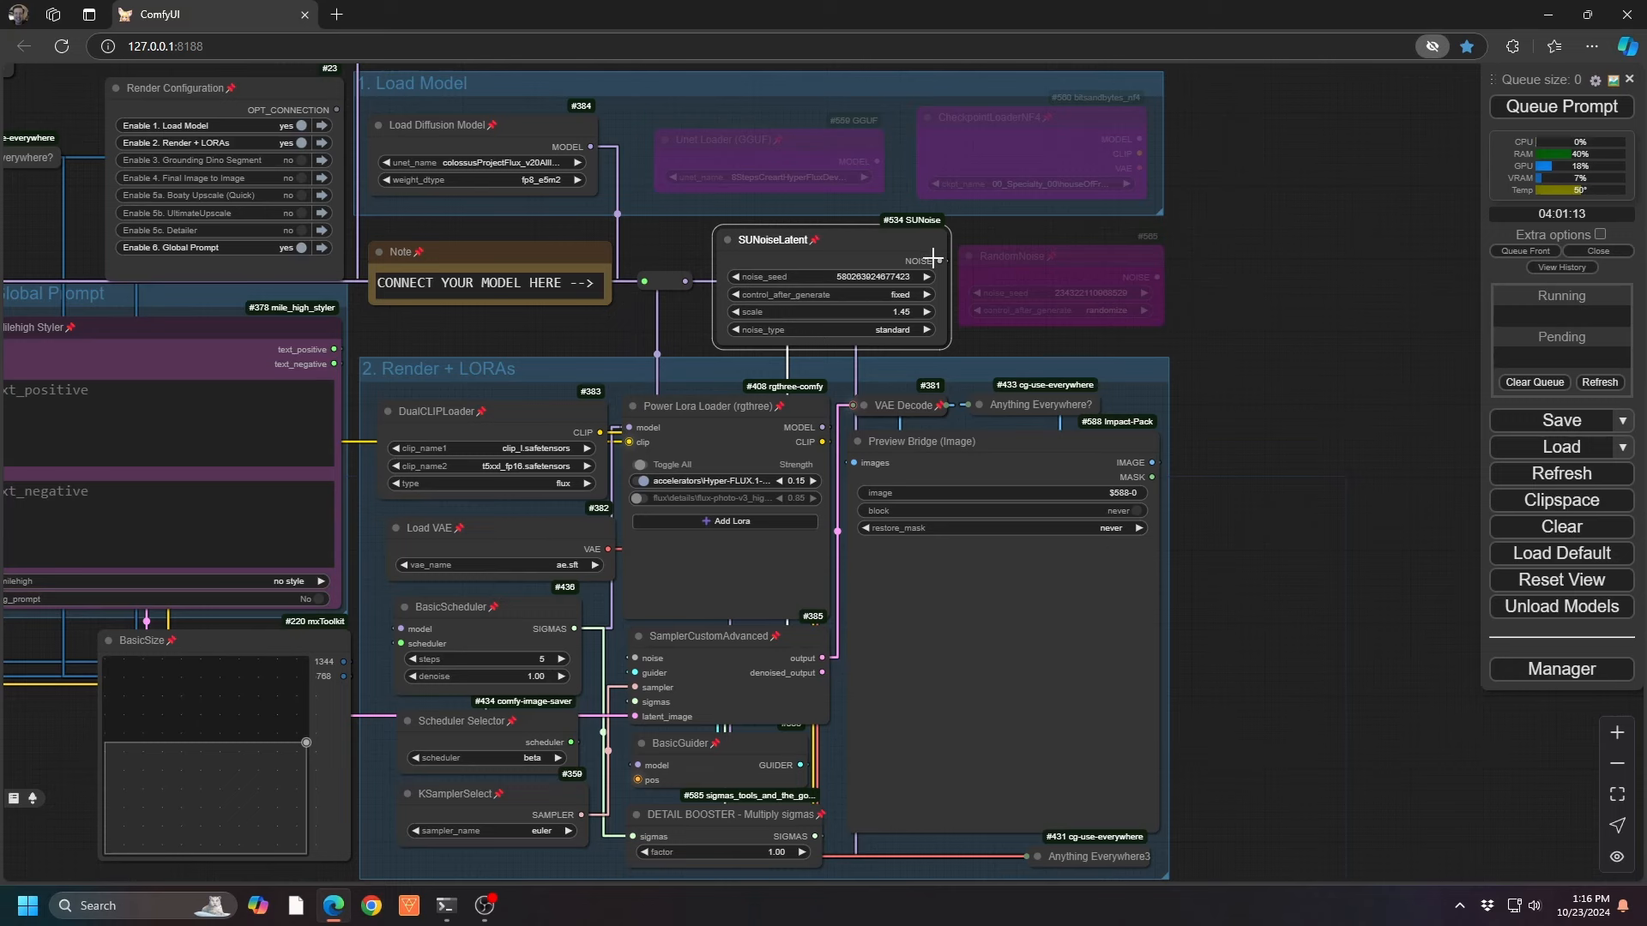
mouse_move(852, 246)
mouse_down()
mouse_move(986, 232)
mouse_move(841, 247)
mouse_up()
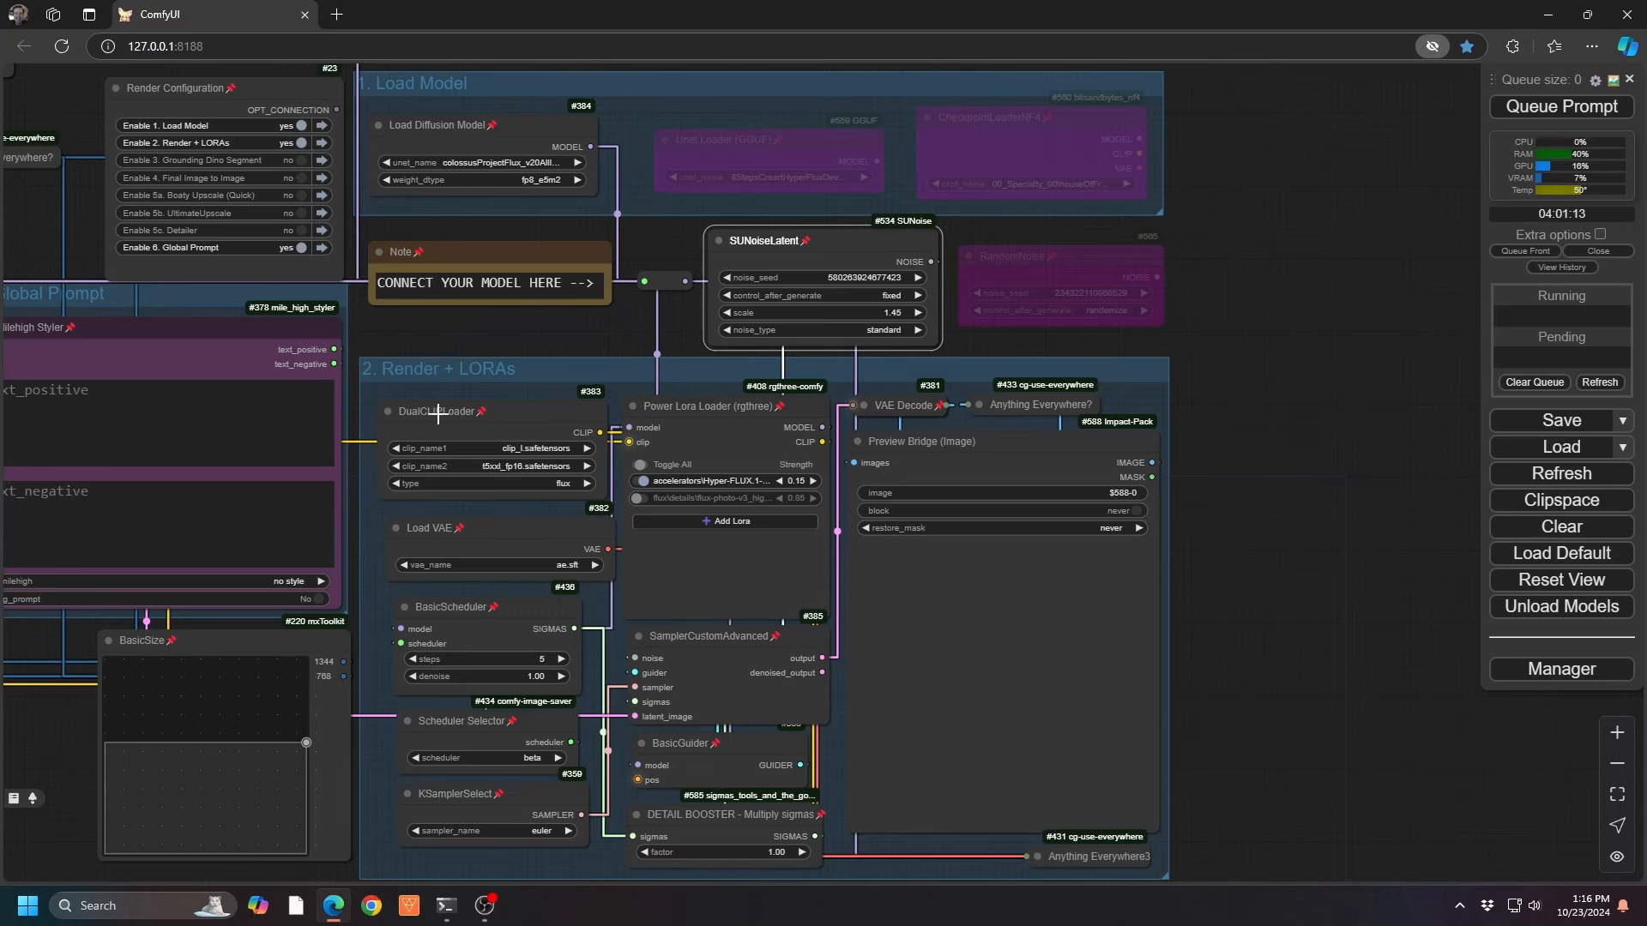
Select most of the nodes in the Render + LORAs group together, and clear the selection.
drag(446, 392, 998, 724)
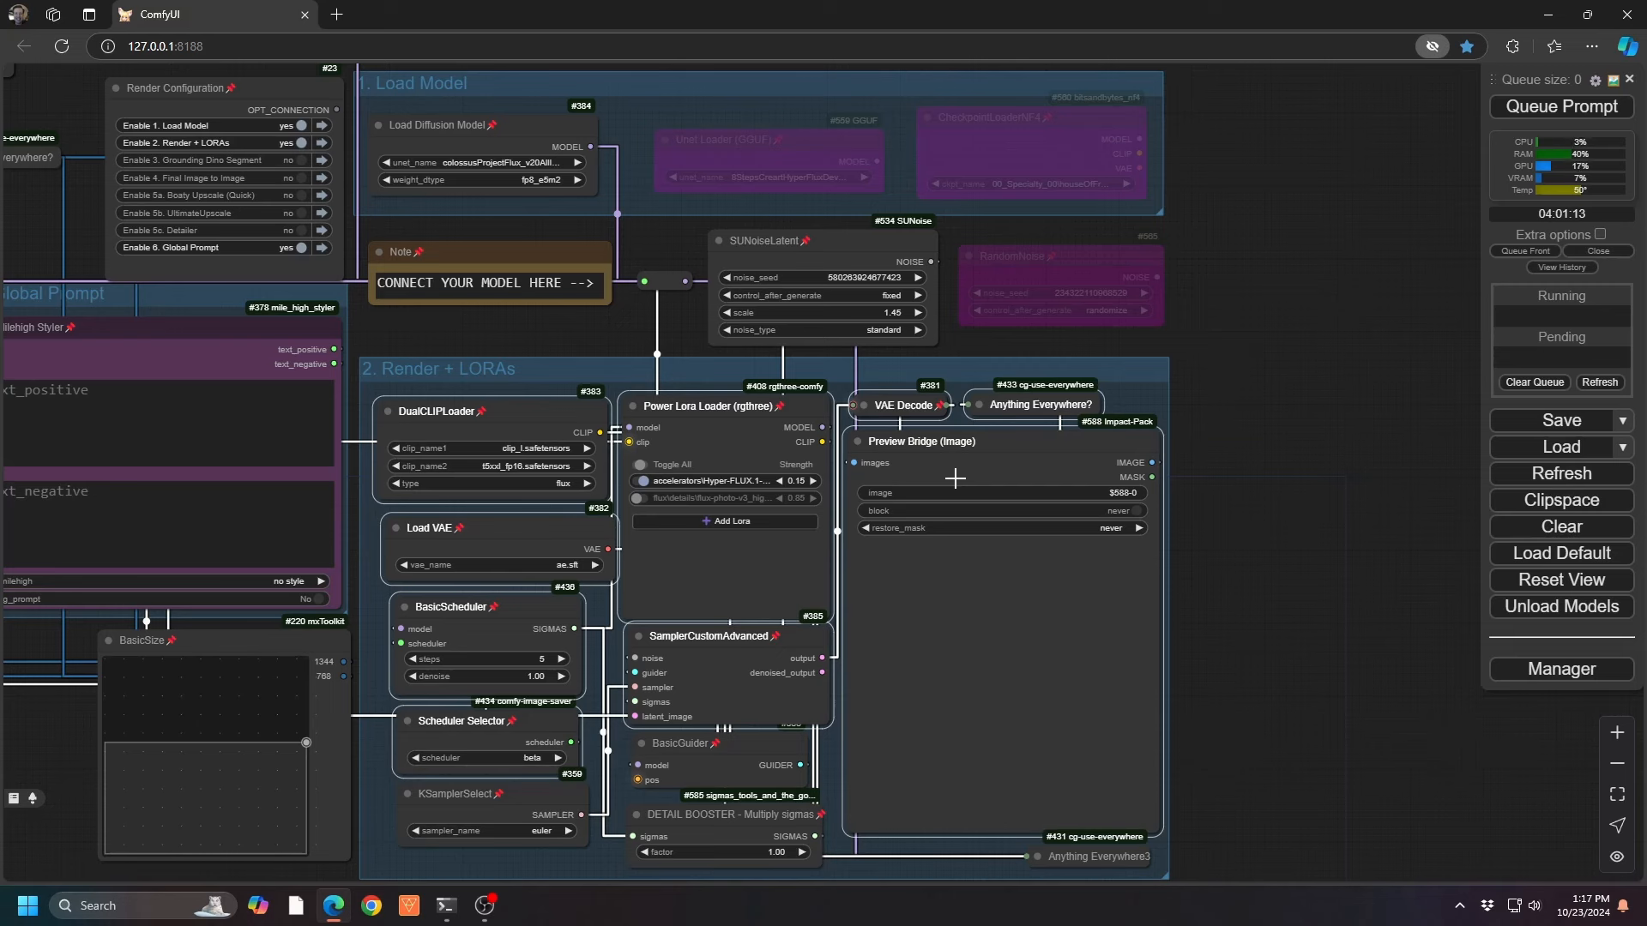
click(1237, 425)
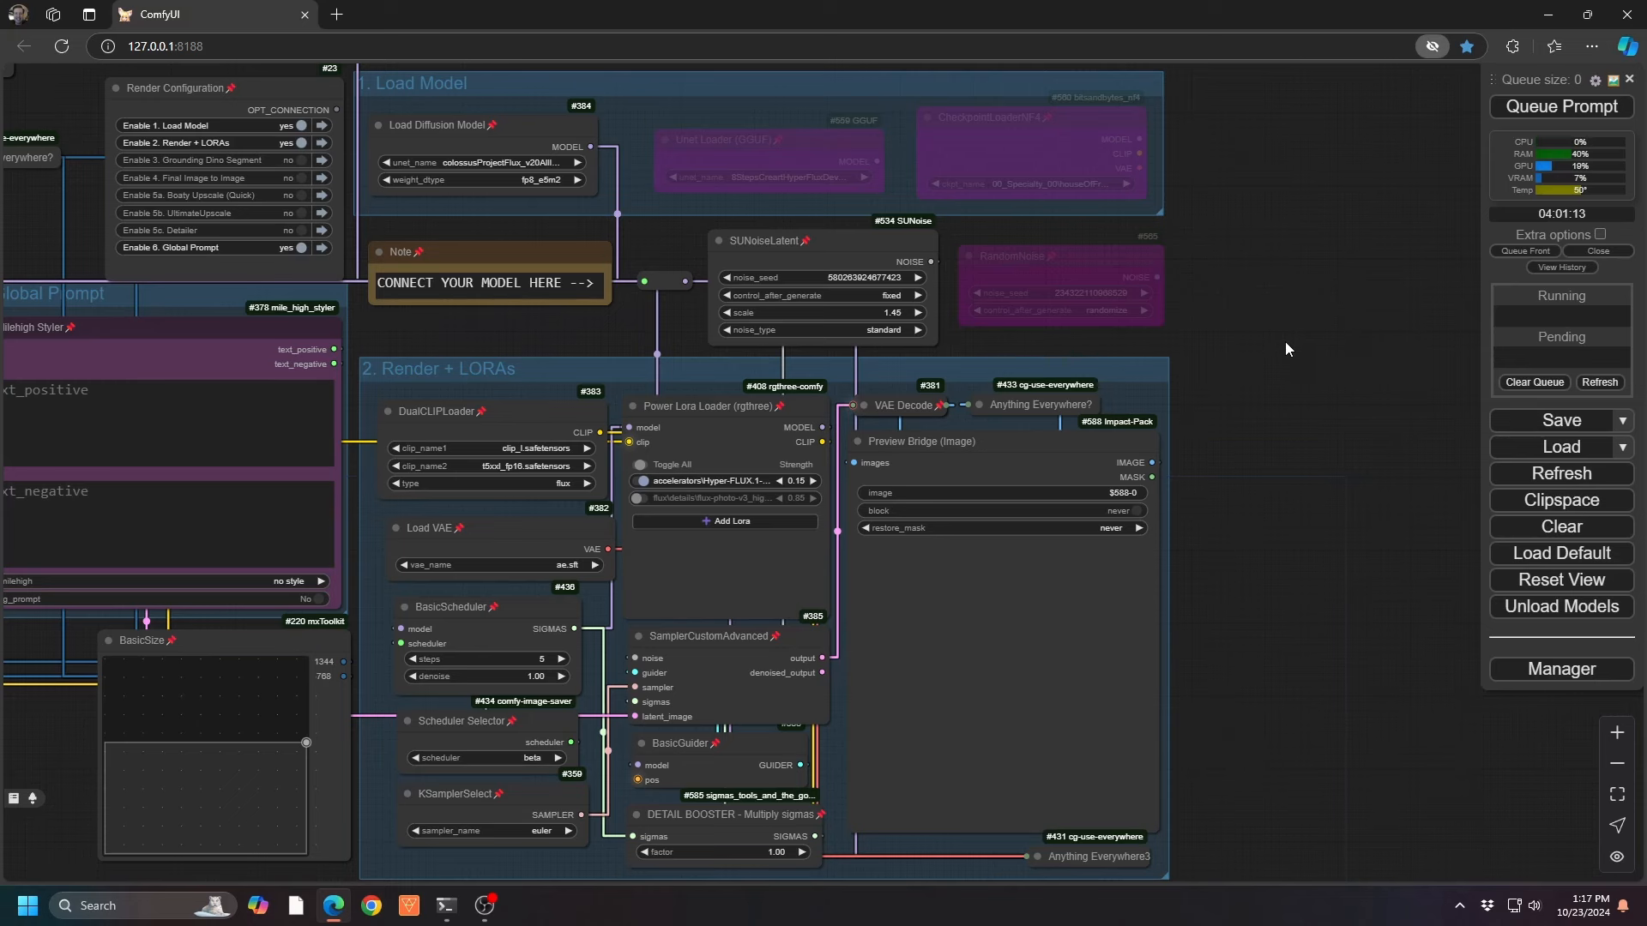
Deselect the DETAIL BOOSTER node and return the canvas to the bookmarked view.
drag(1270, 534, 1228, 286)
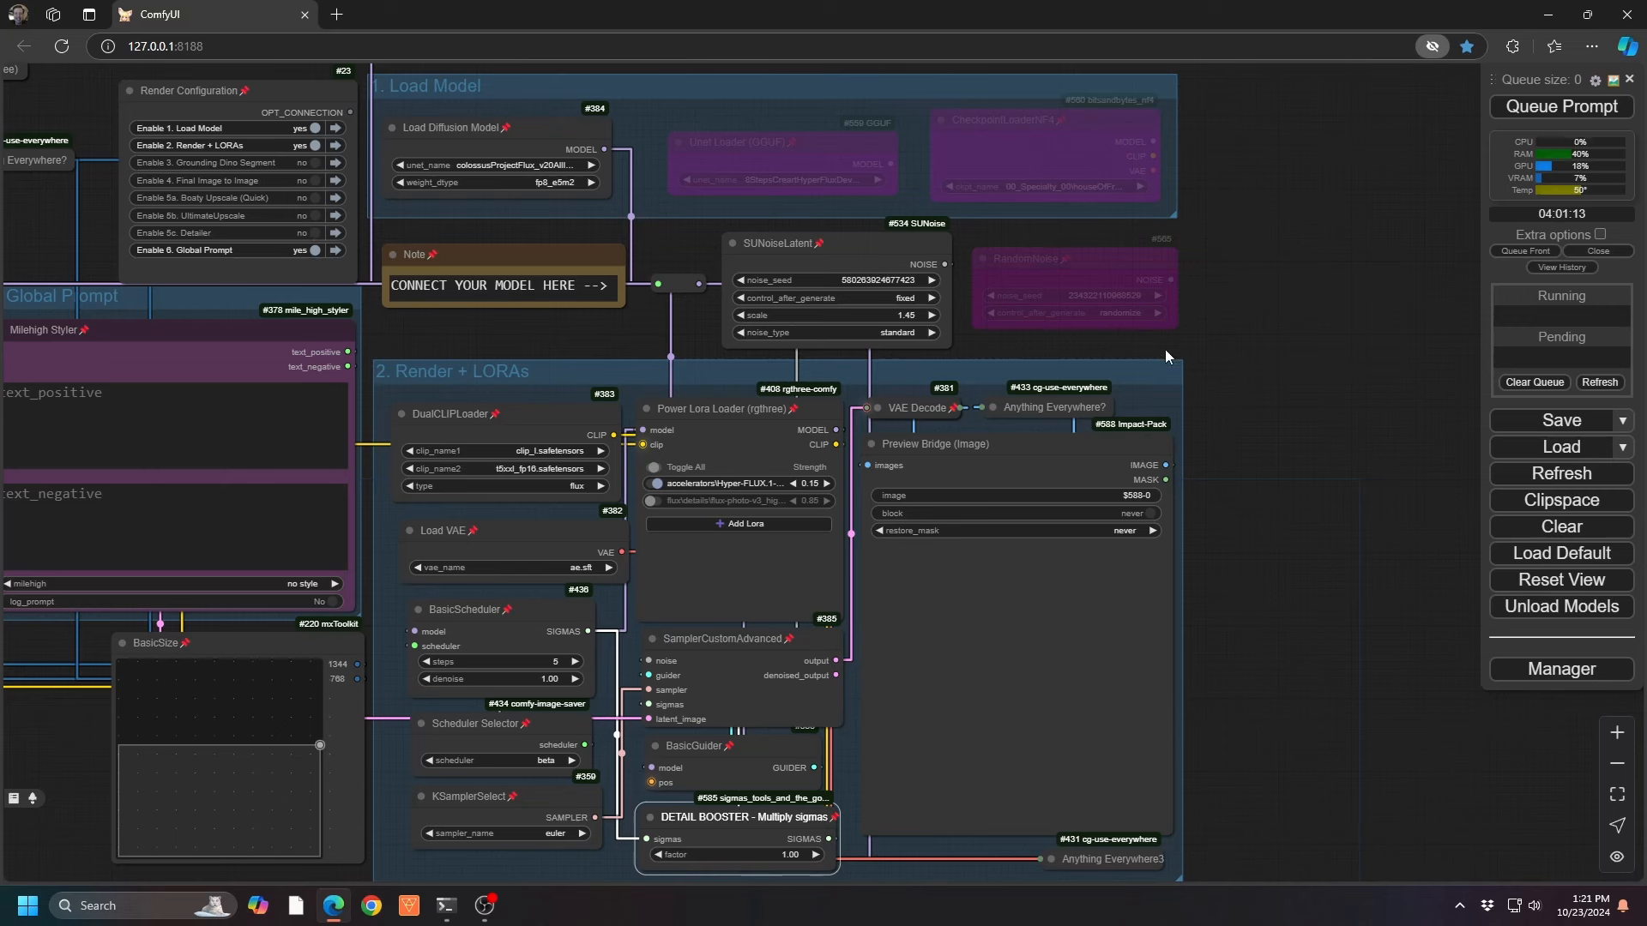
click(1226, 357)
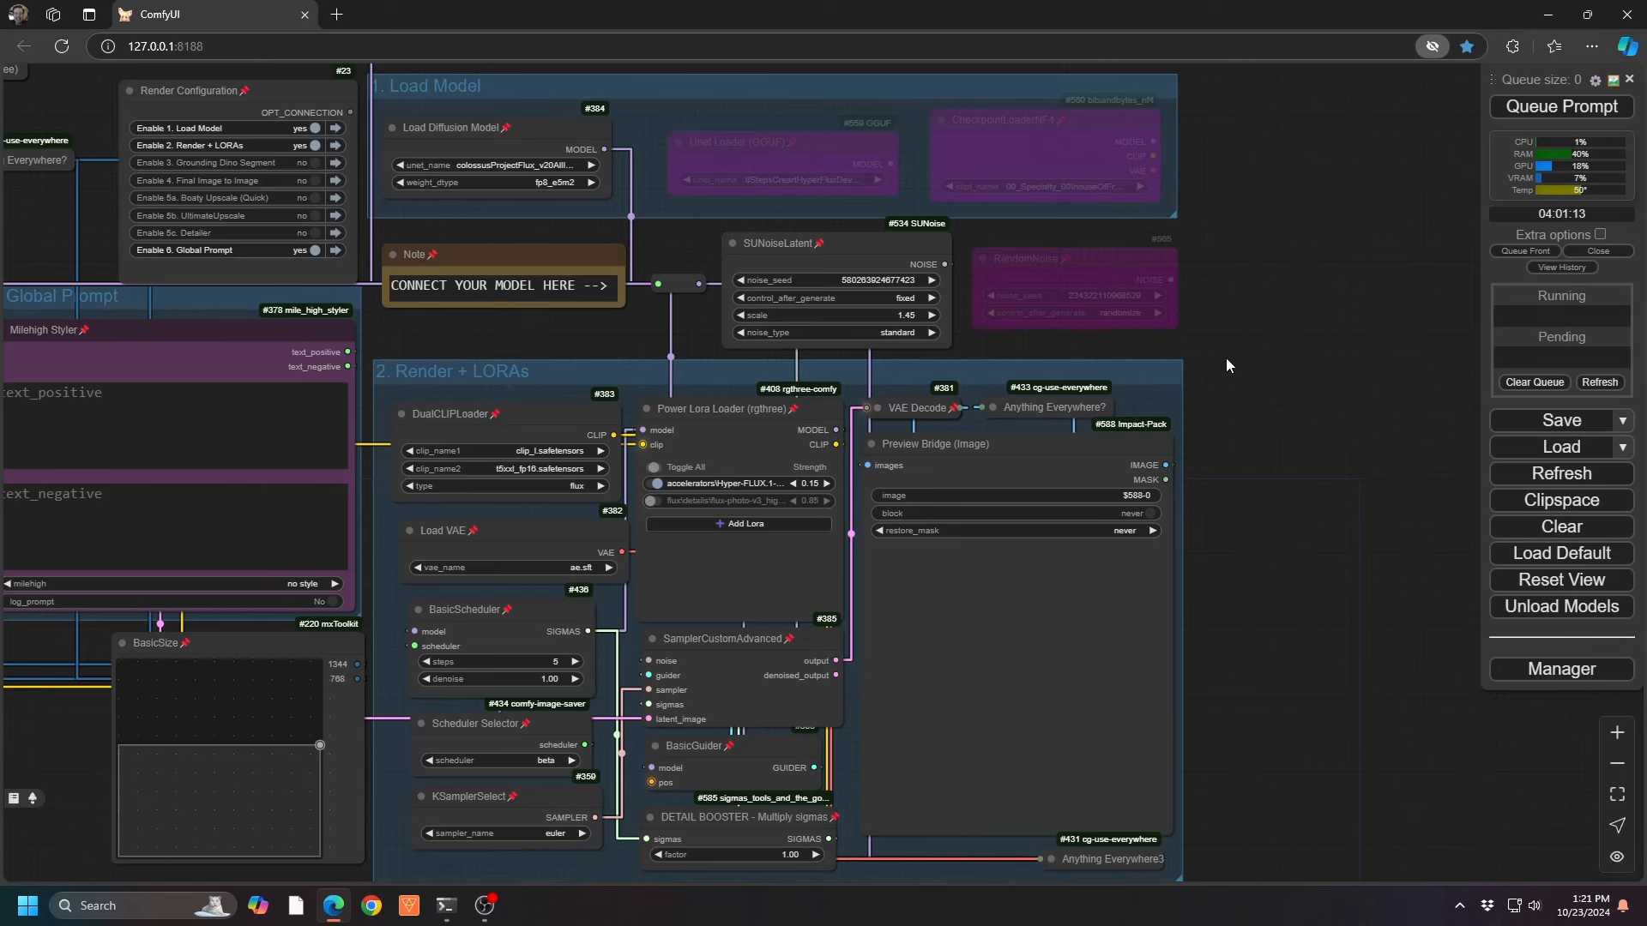
key(1)
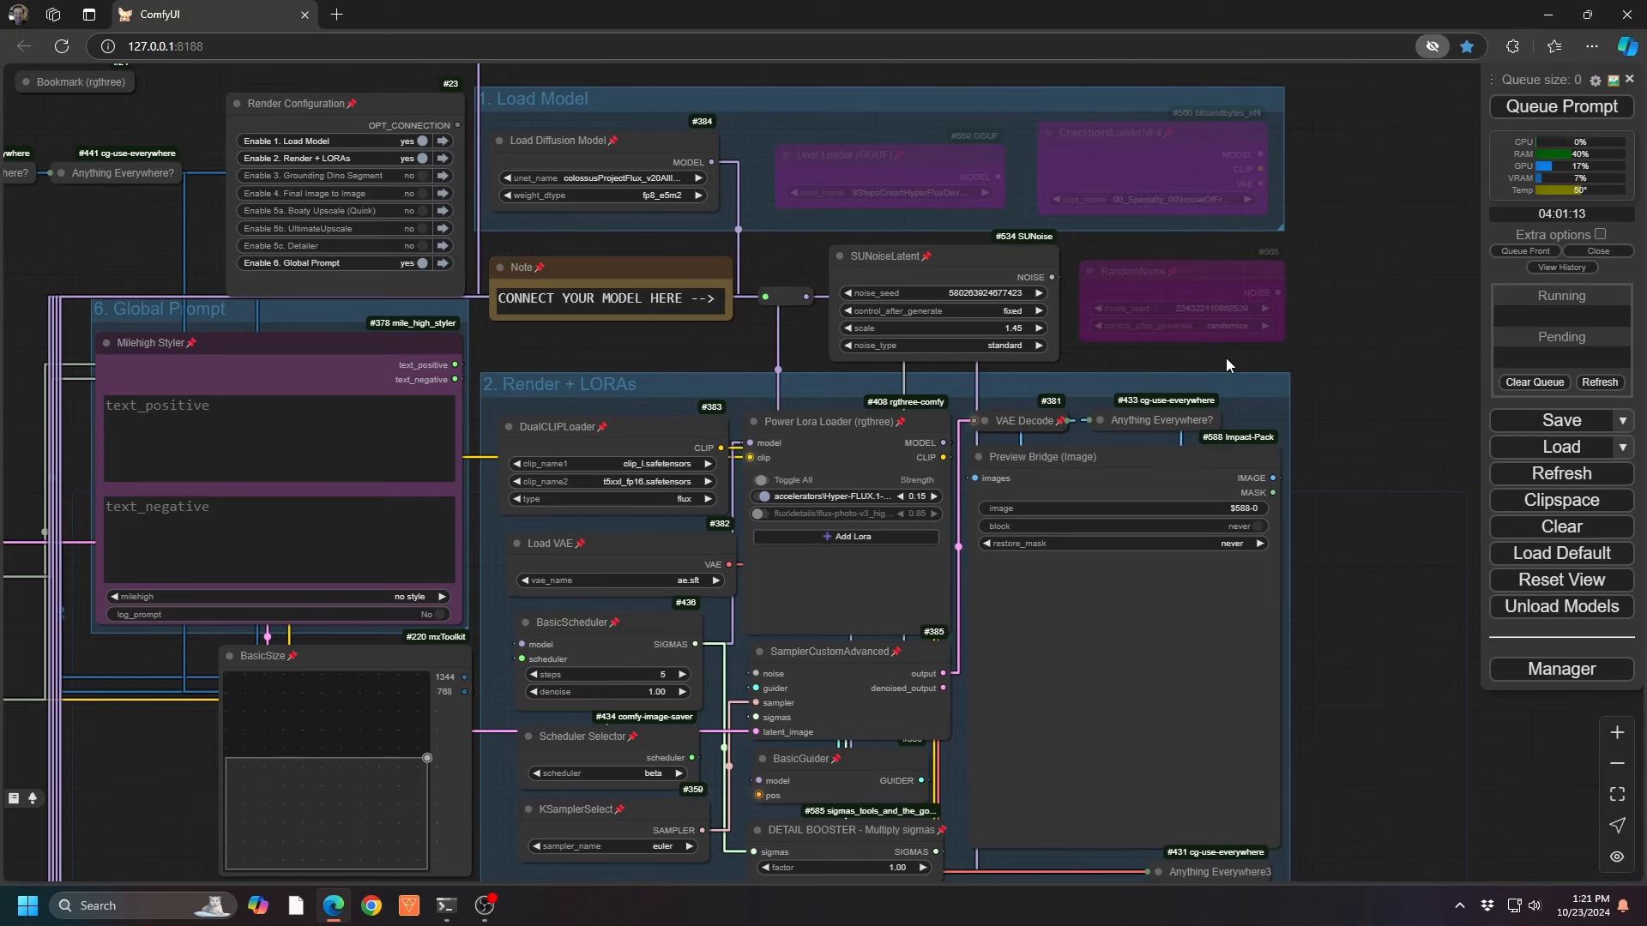
Enable the Layer Management and Subject 1 groups and set Subject 1's prompt to "red fluffy monster holding a glass of water".
key(2)
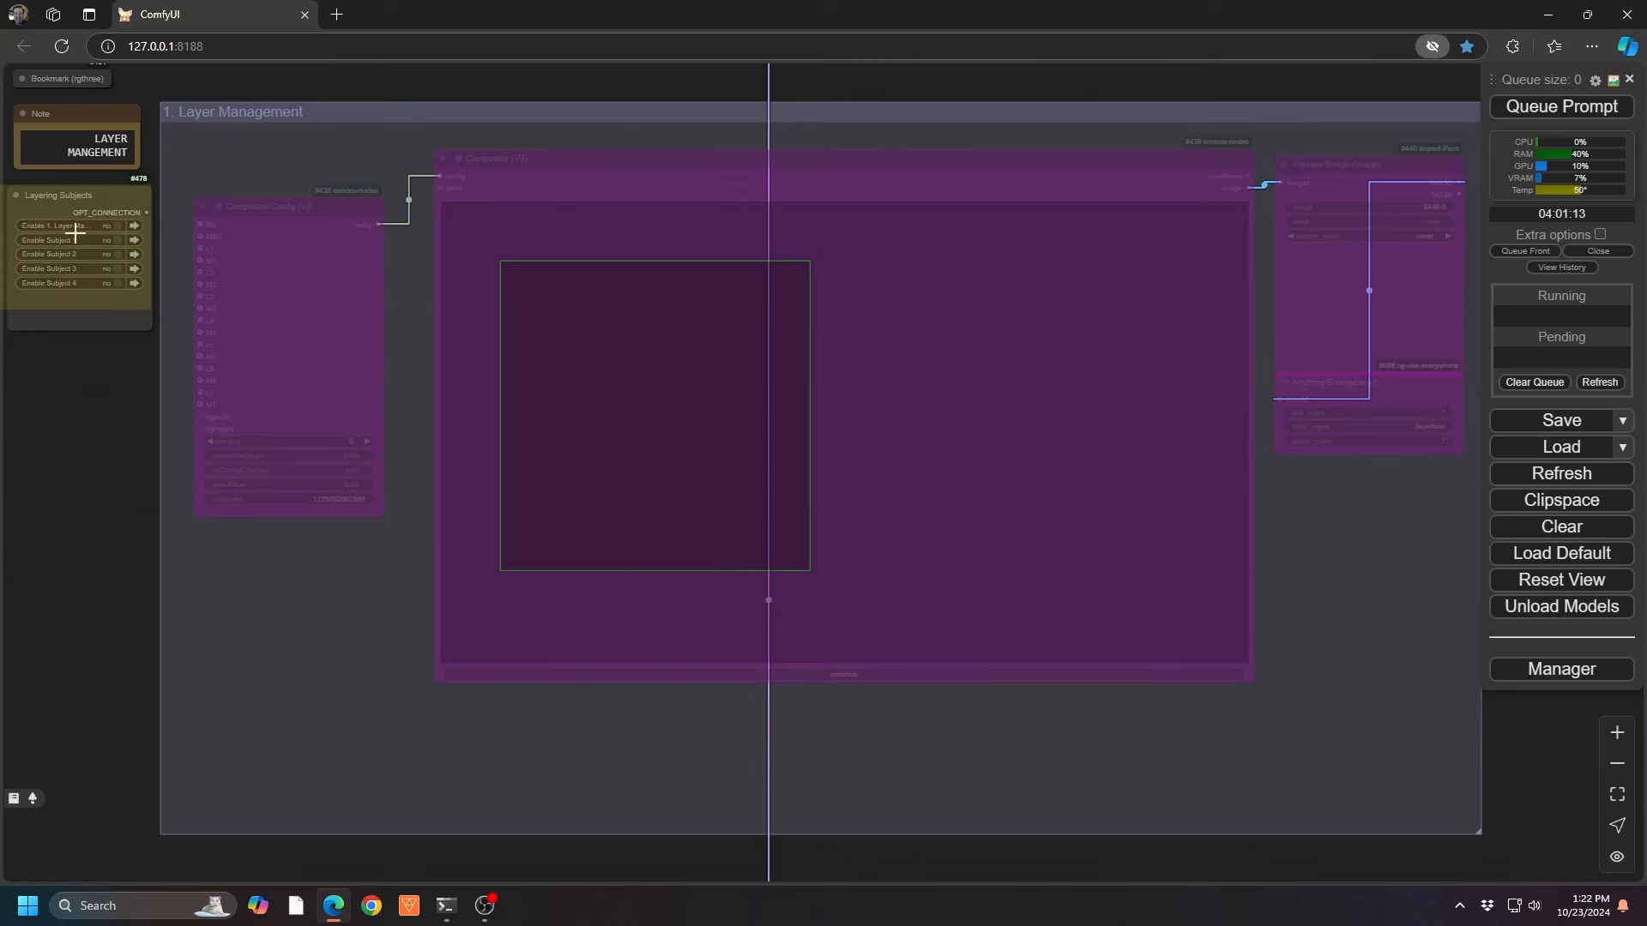
click(121, 226)
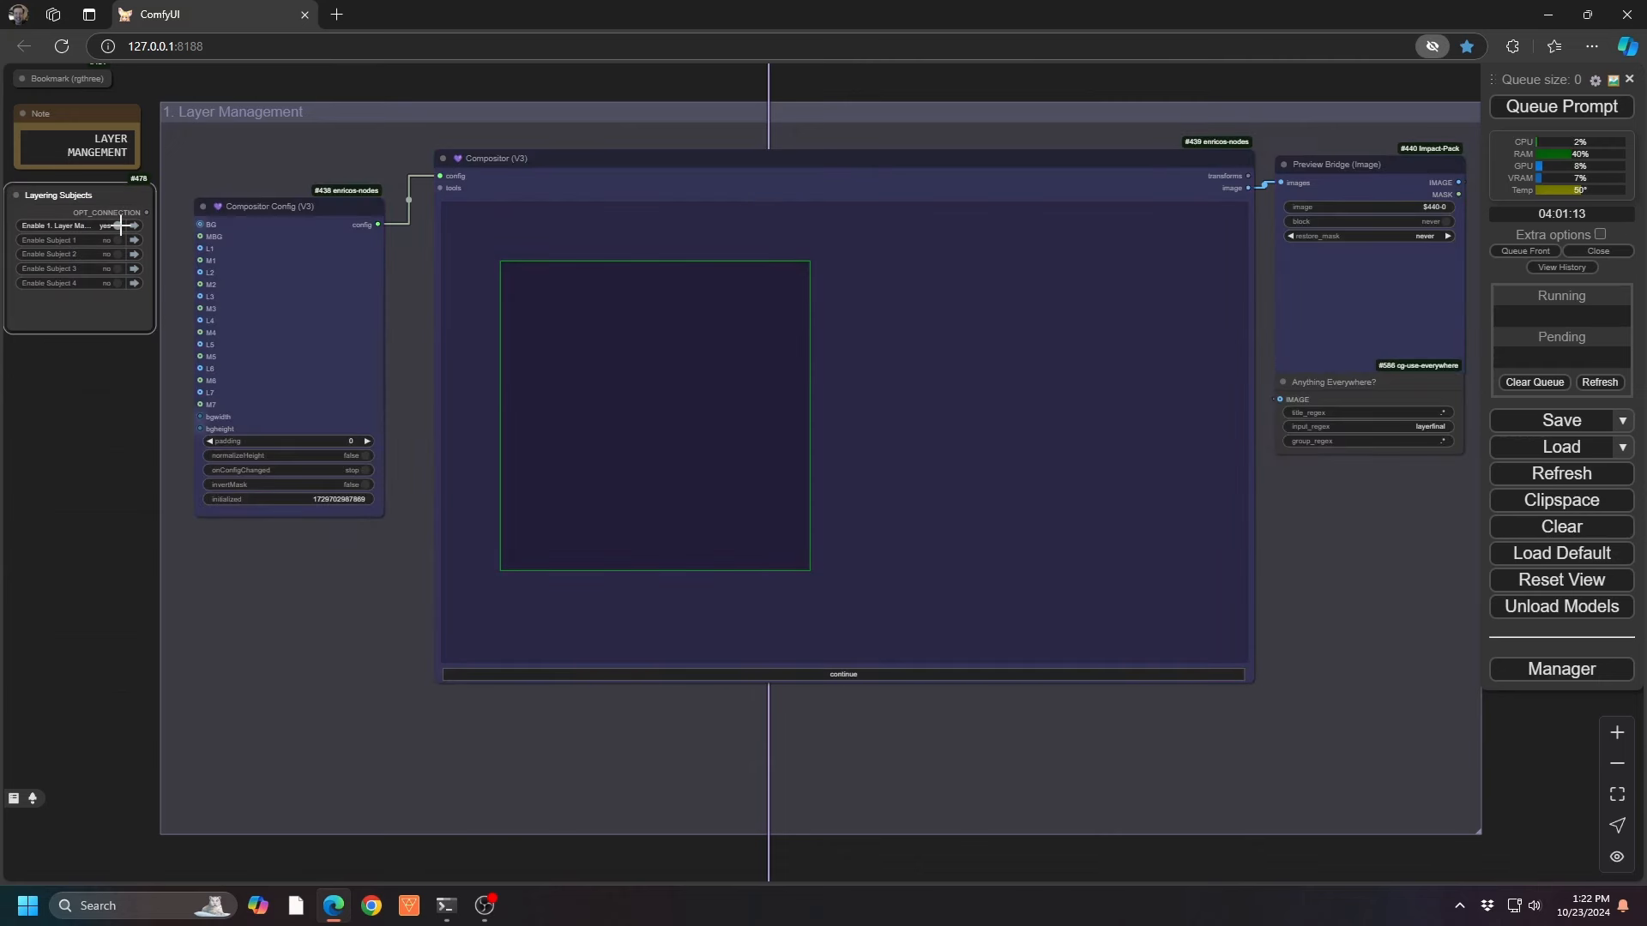
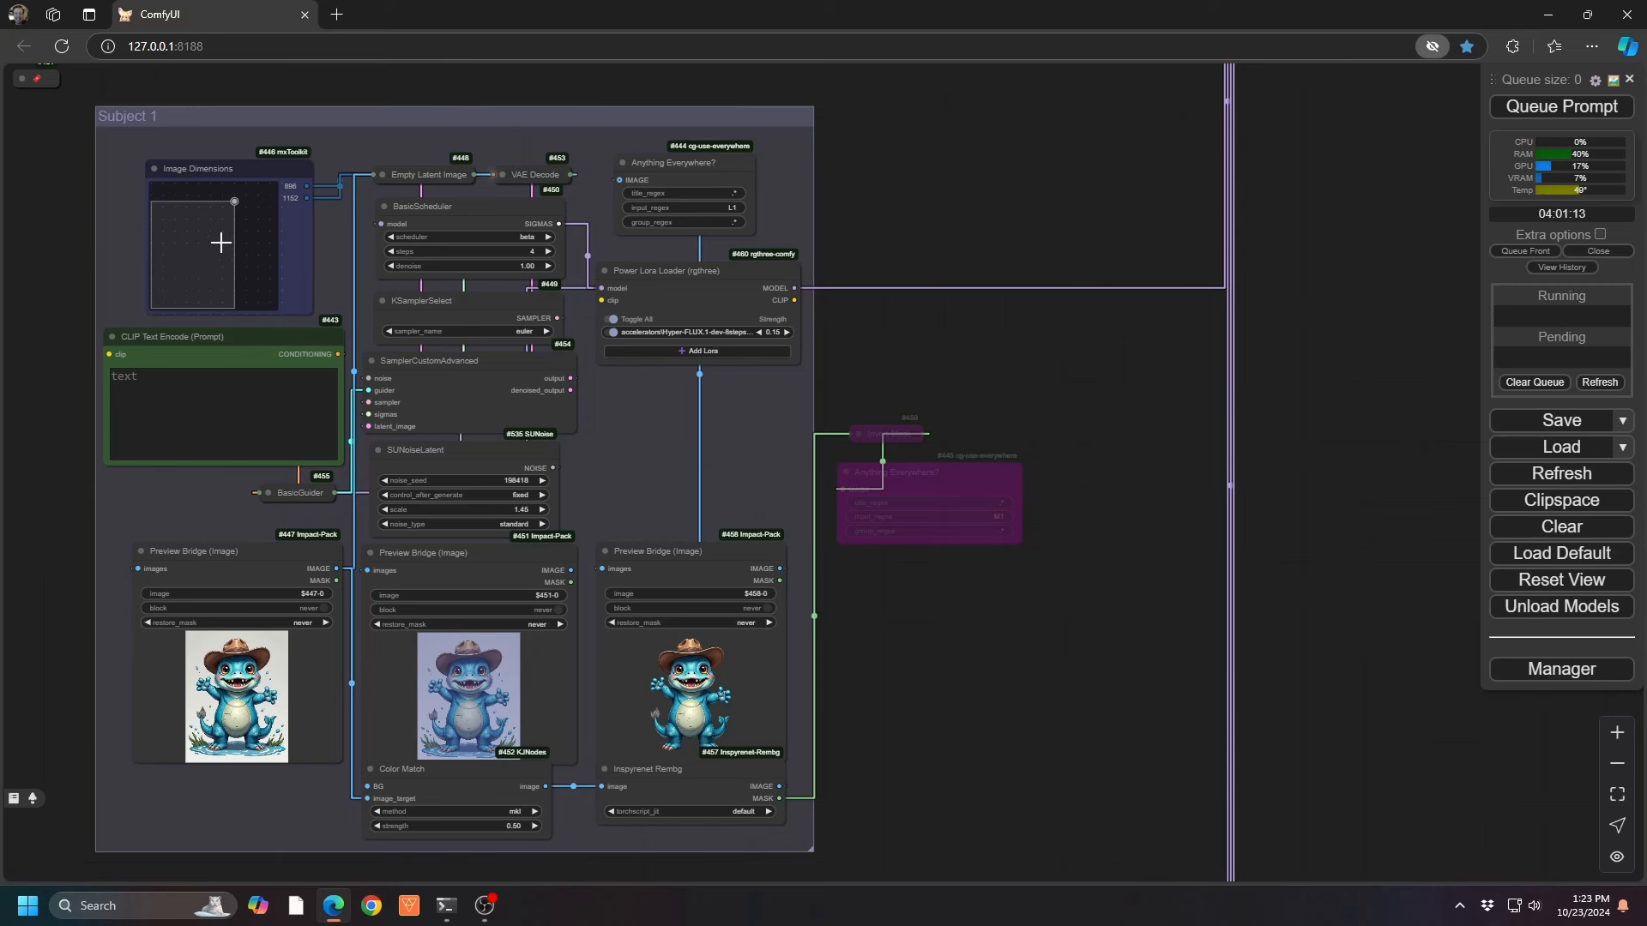
click(146, 408)
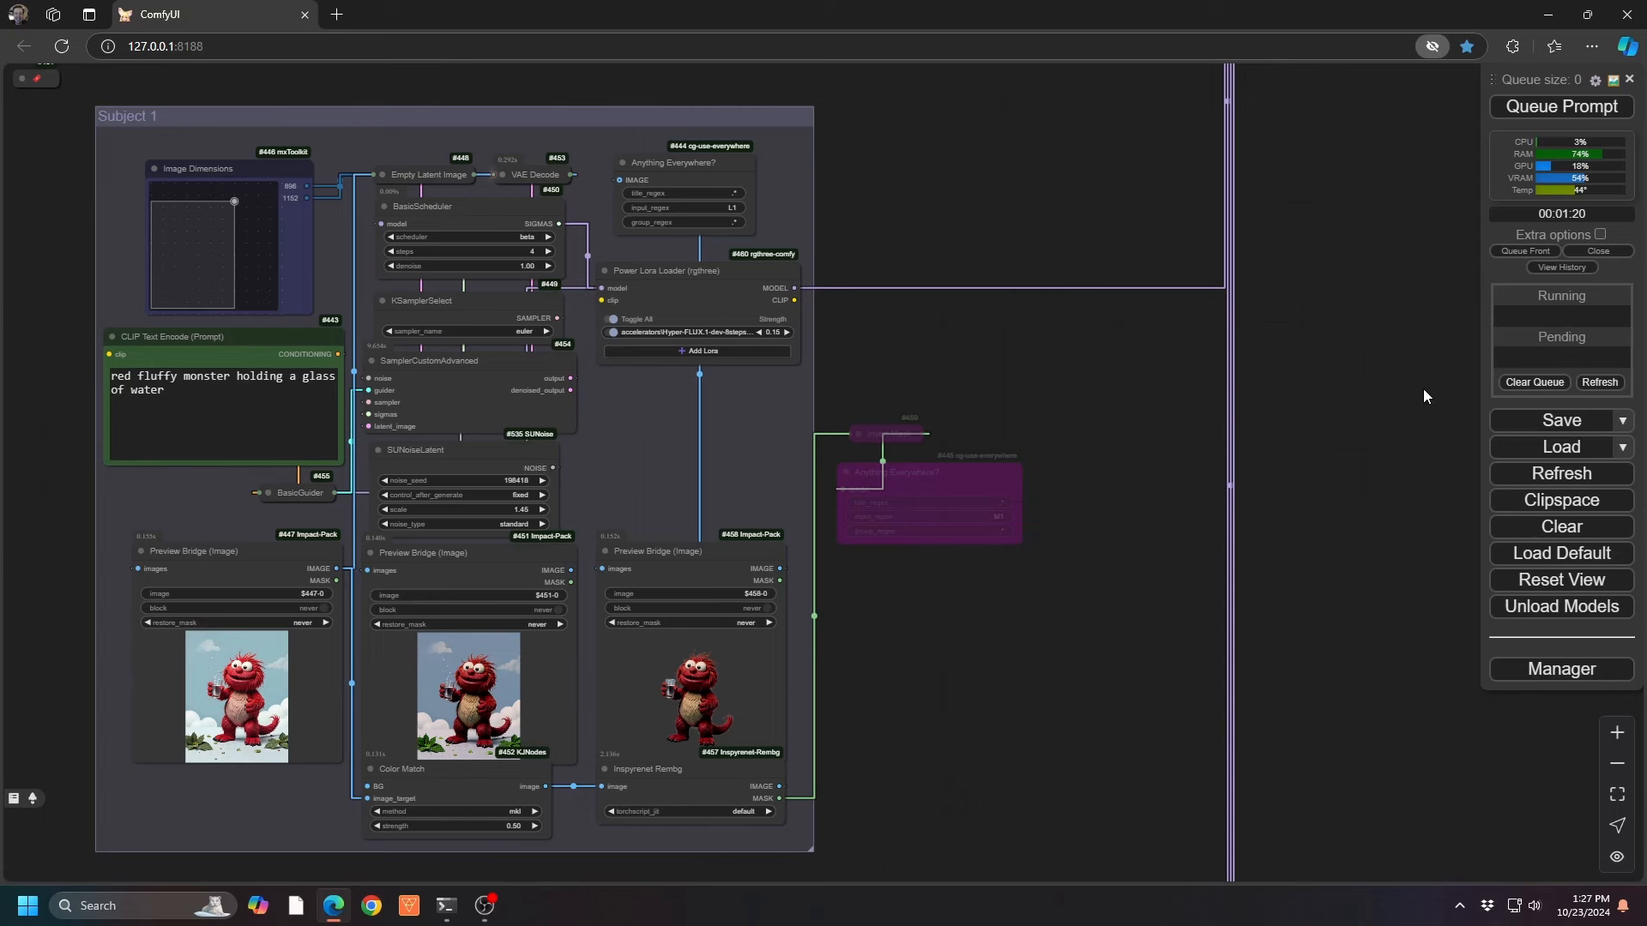
In the Compositor, reposition the red monster onto the middle of the garden path and enlarge it to nearly fill the scene's height.
key(1)
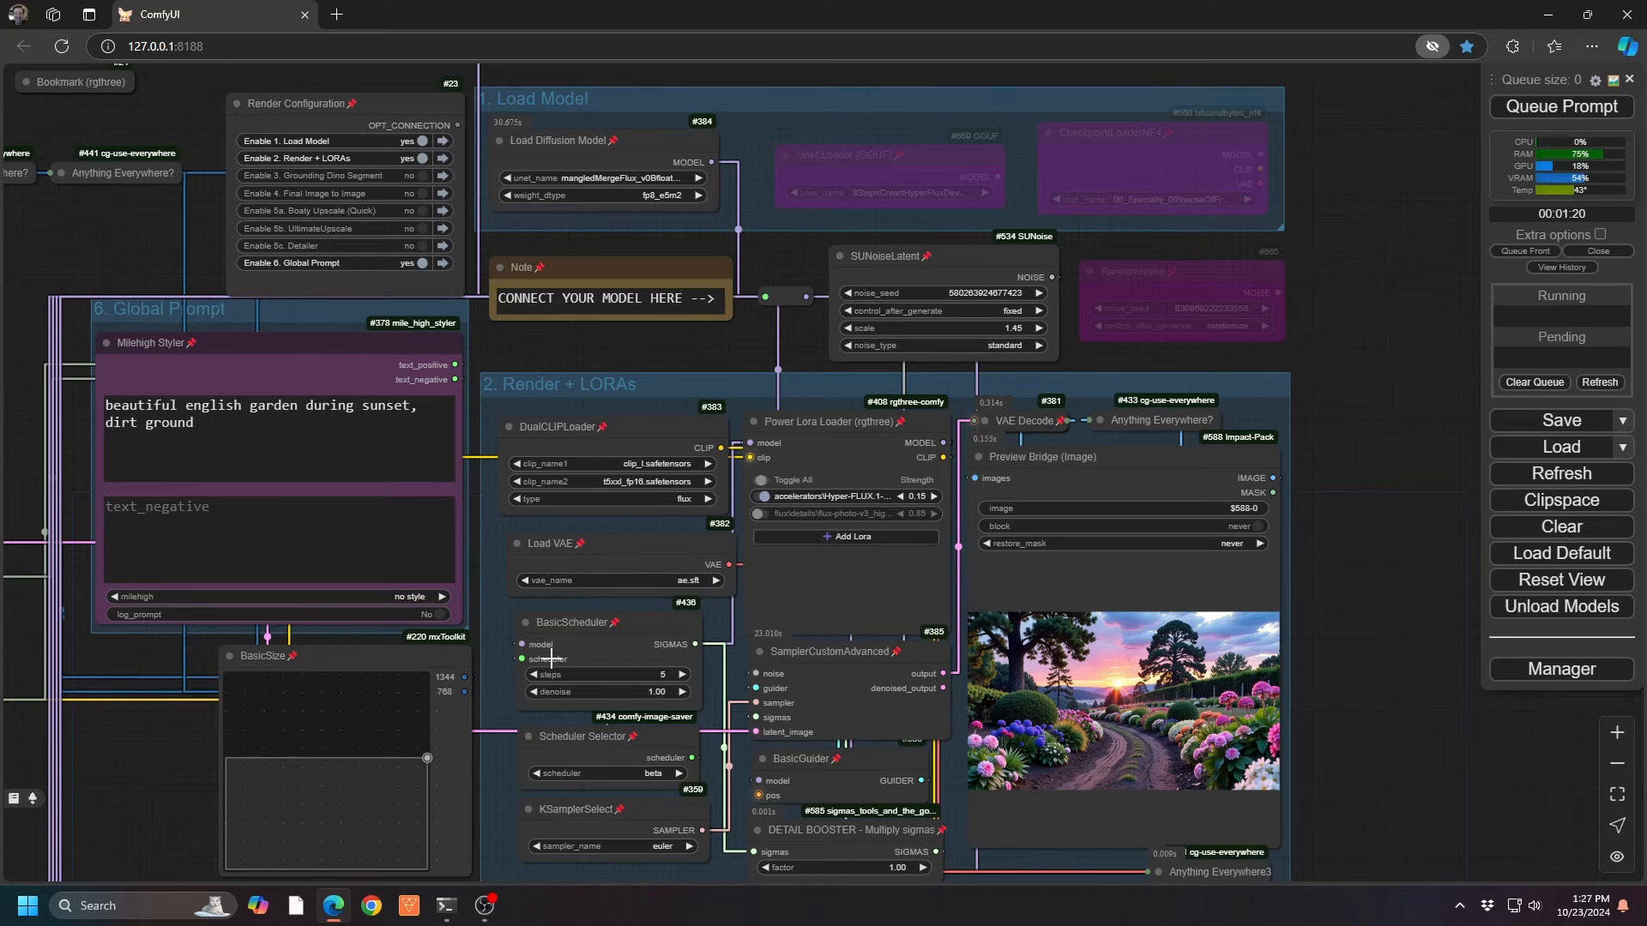
key(2)
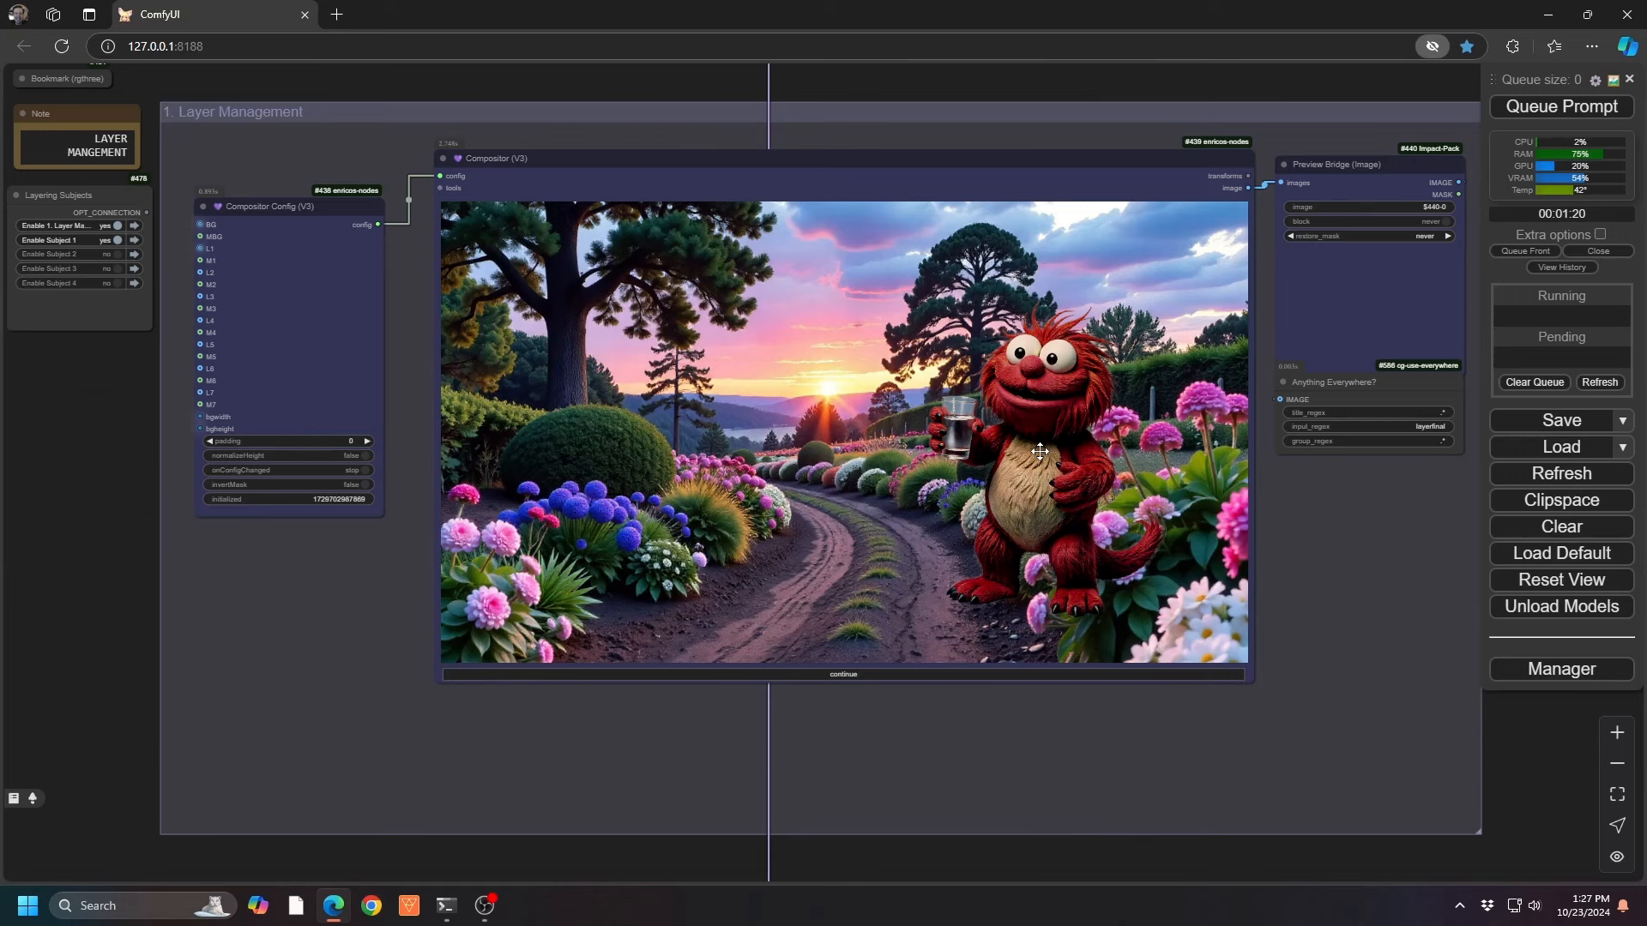
drag(1039, 451, 859, 477)
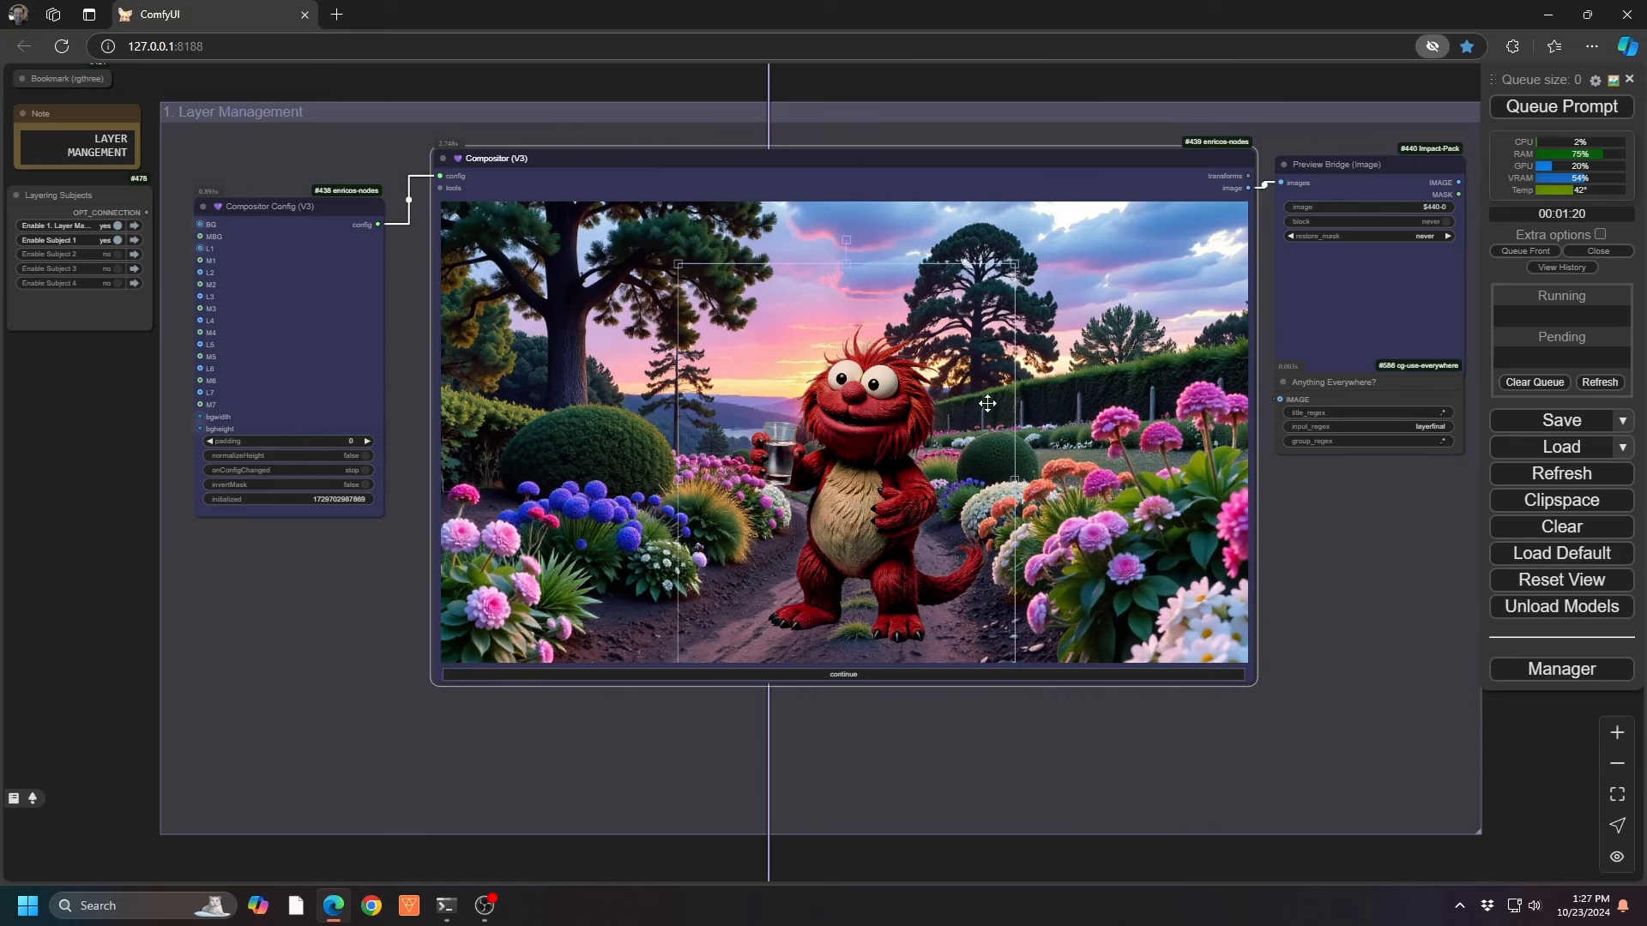
drag(1016, 265, 946, 353)
drag(839, 542, 875, 536)
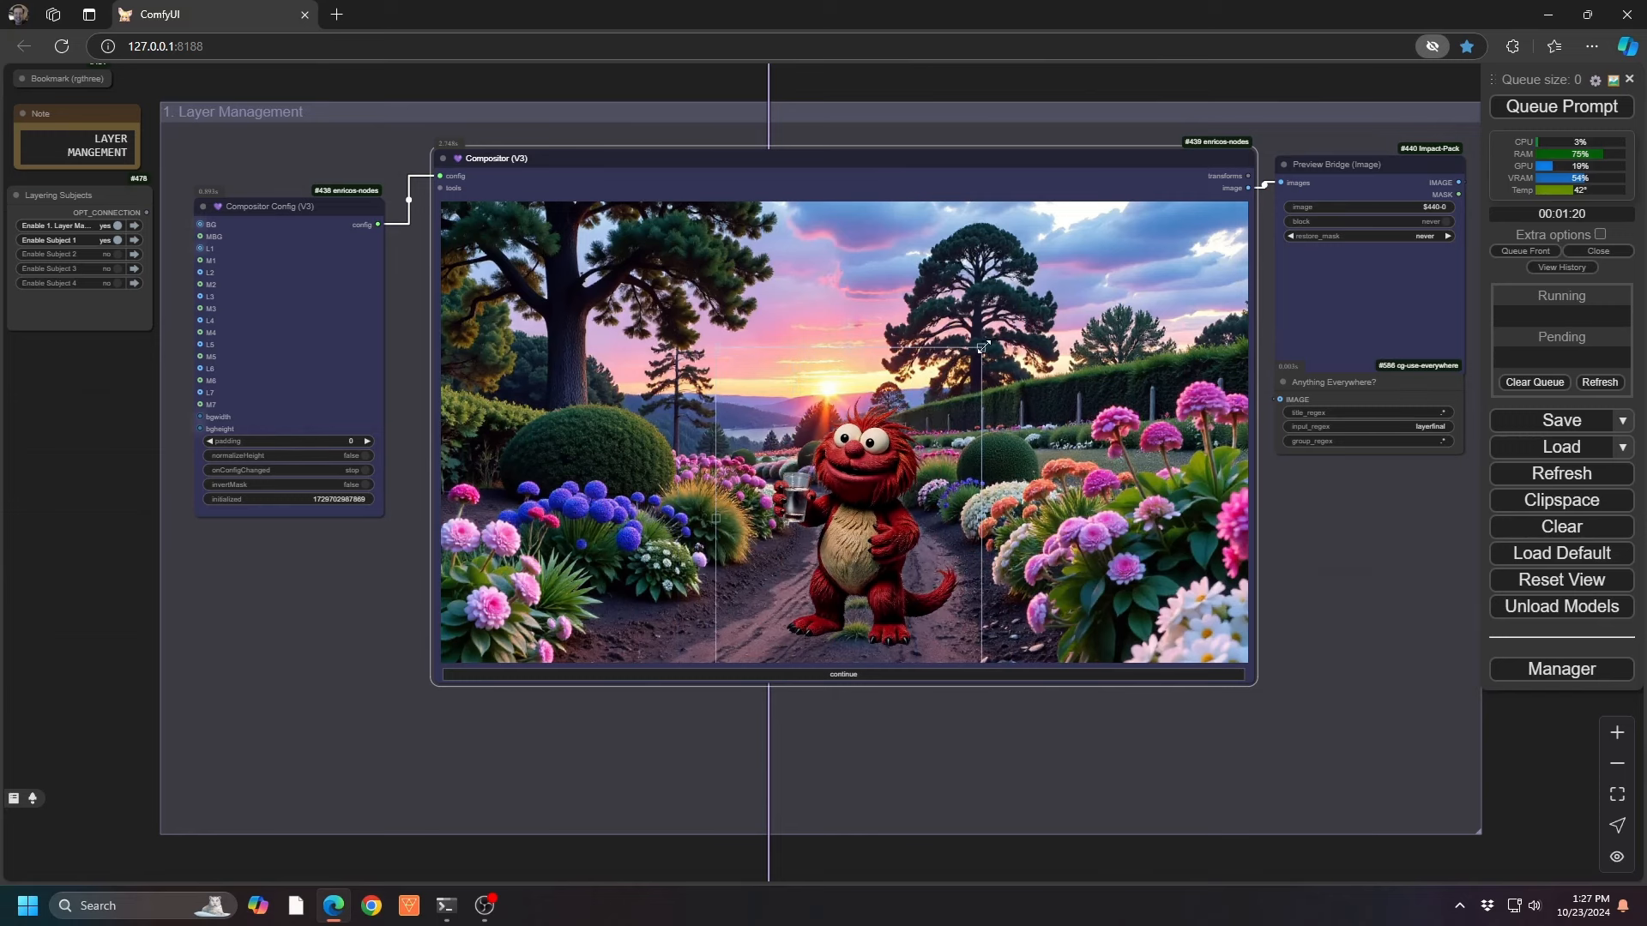
drag(984, 346, 1155, 131)
drag(950, 415, 881, 457)
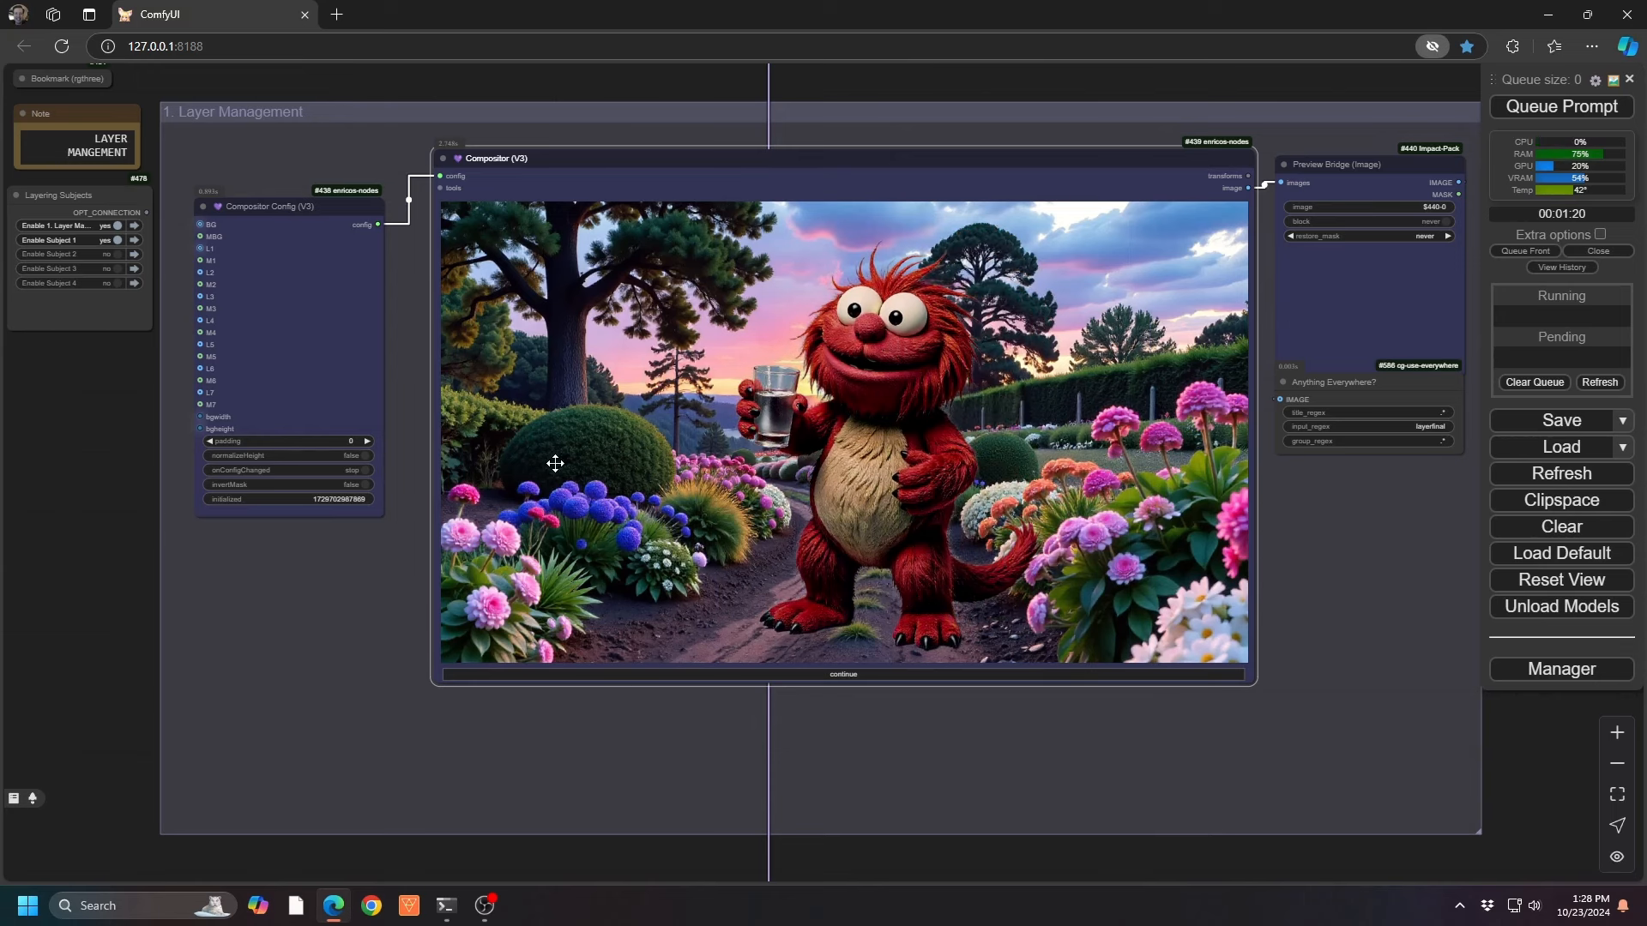
Shift the garden background slightly in the Compositor and continue the run to output the composite image.
mouse_move(555, 344)
mouse_down()
mouse_move(618, 336)
mouse_move(704, 369)
mouse_move(569, 352)
mouse_up()
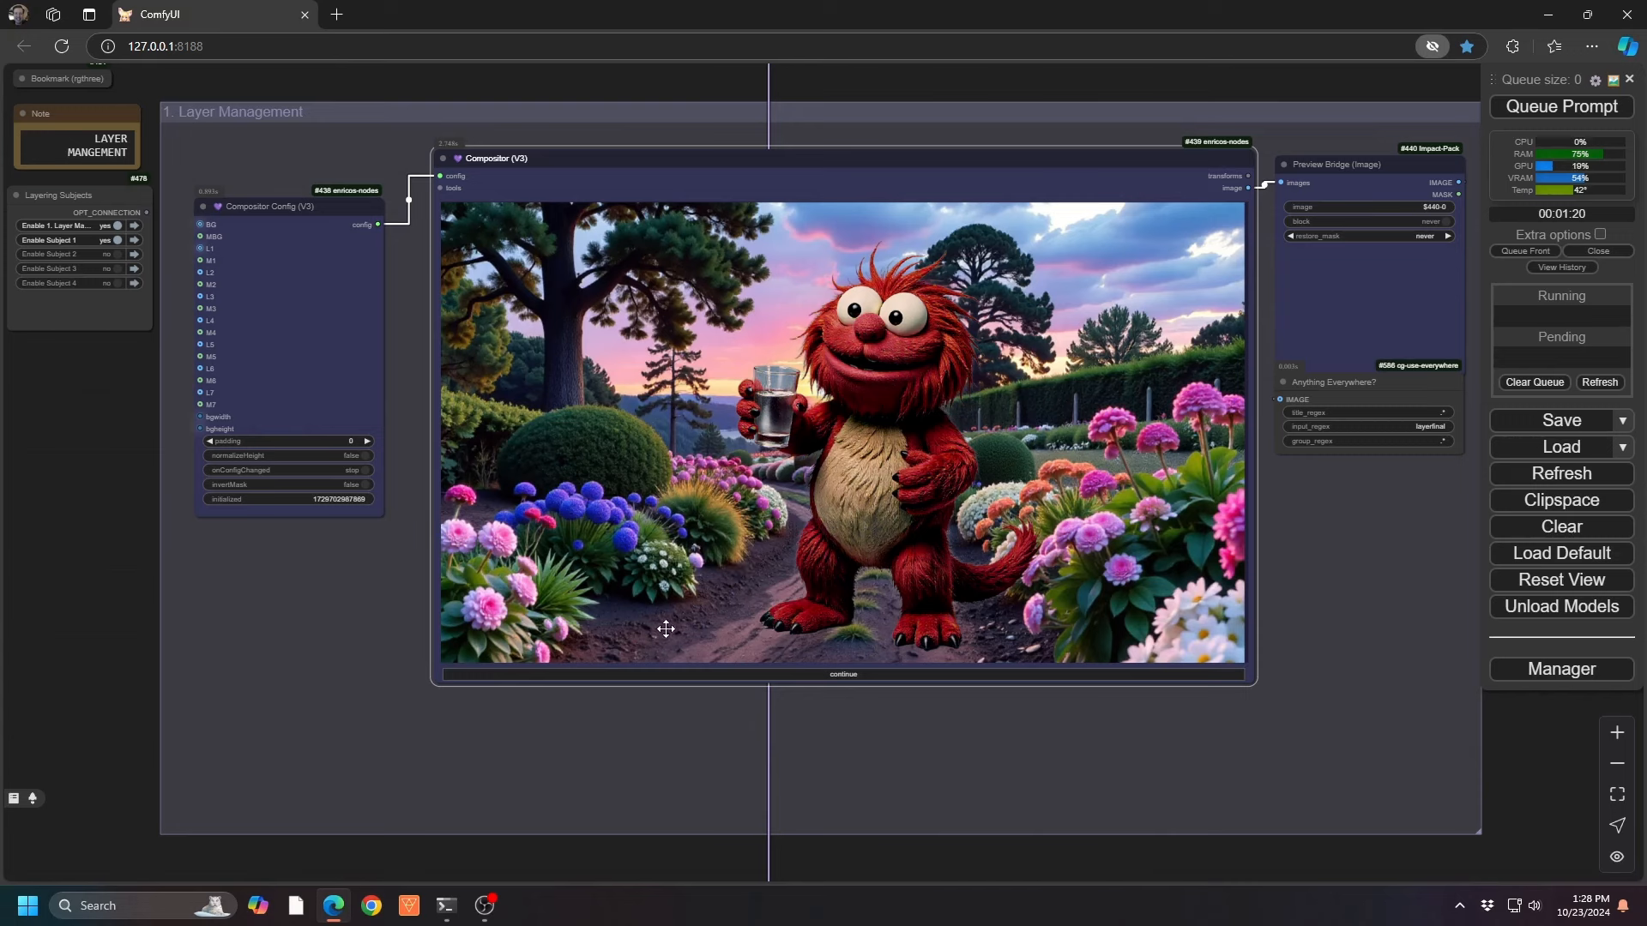
click(813, 674)
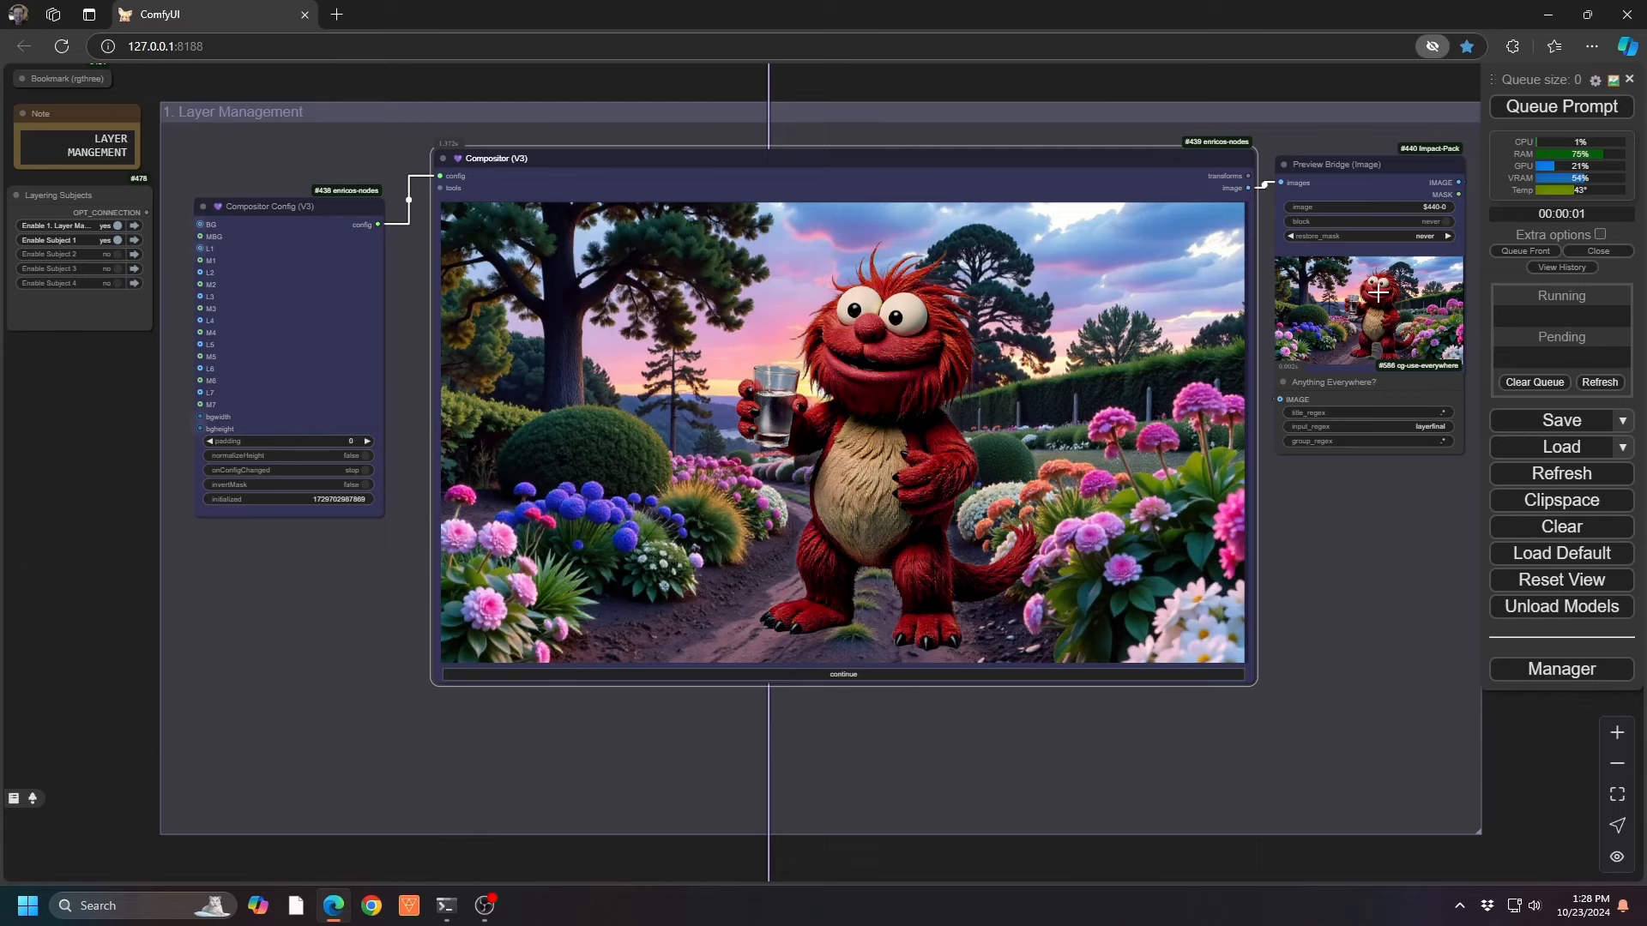
Enable Final Image to Image and enter its positive prompt: "red fluffy monster holding glass of water in a beautiful garden during sunset".
key(1)
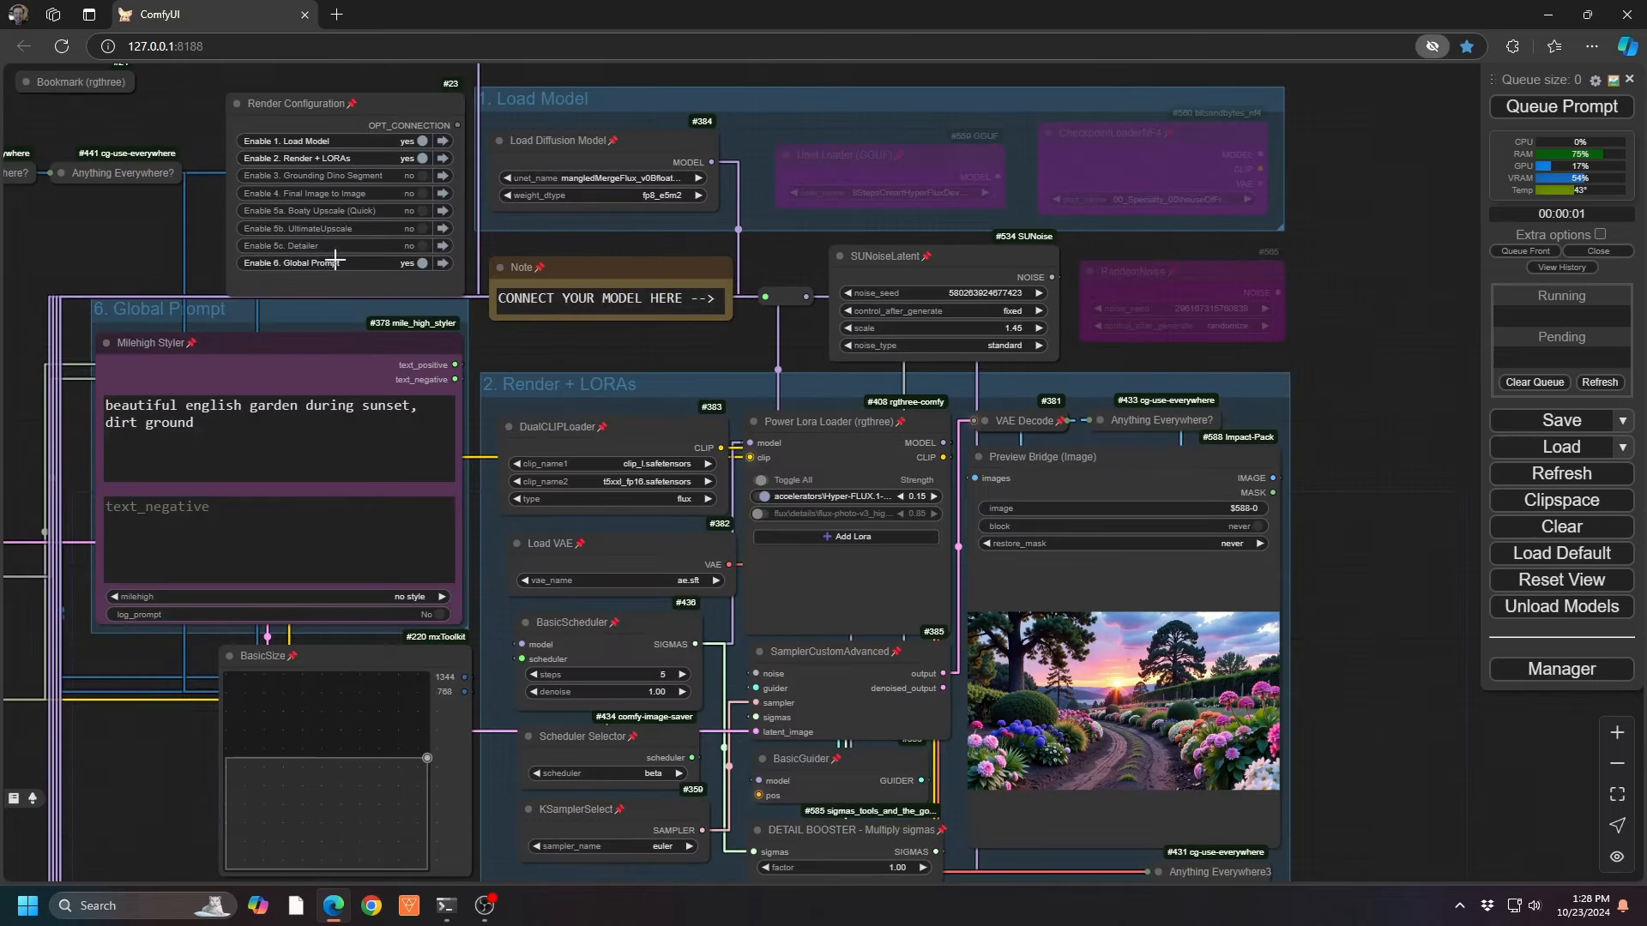
click(426, 195)
click(433, 193)
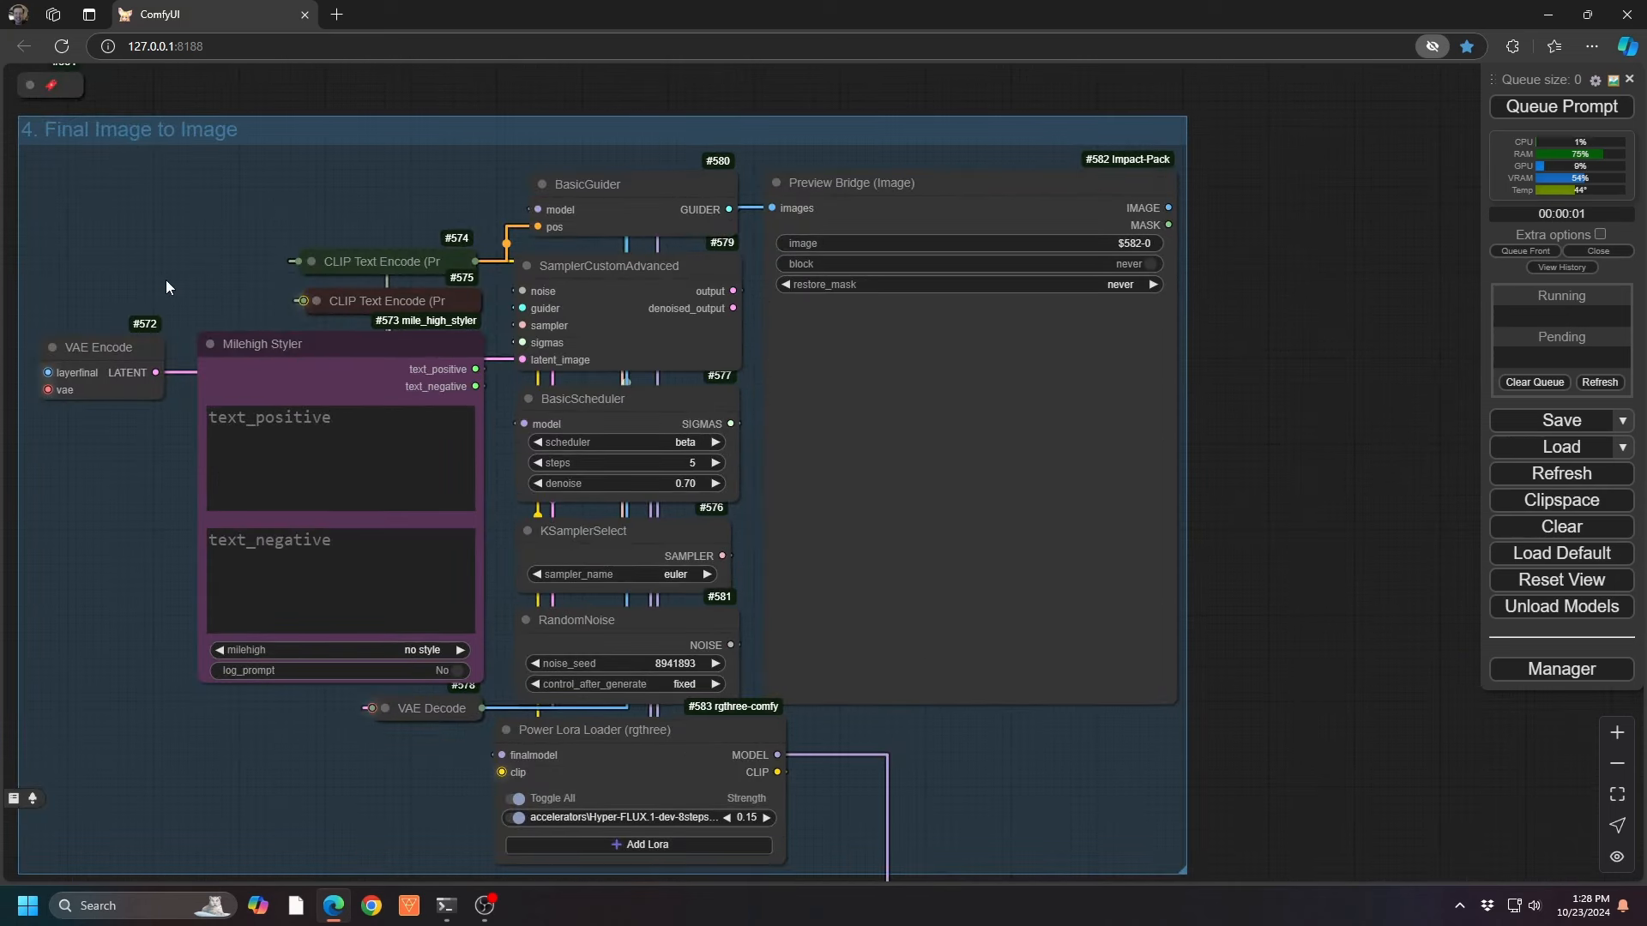
click(305, 427)
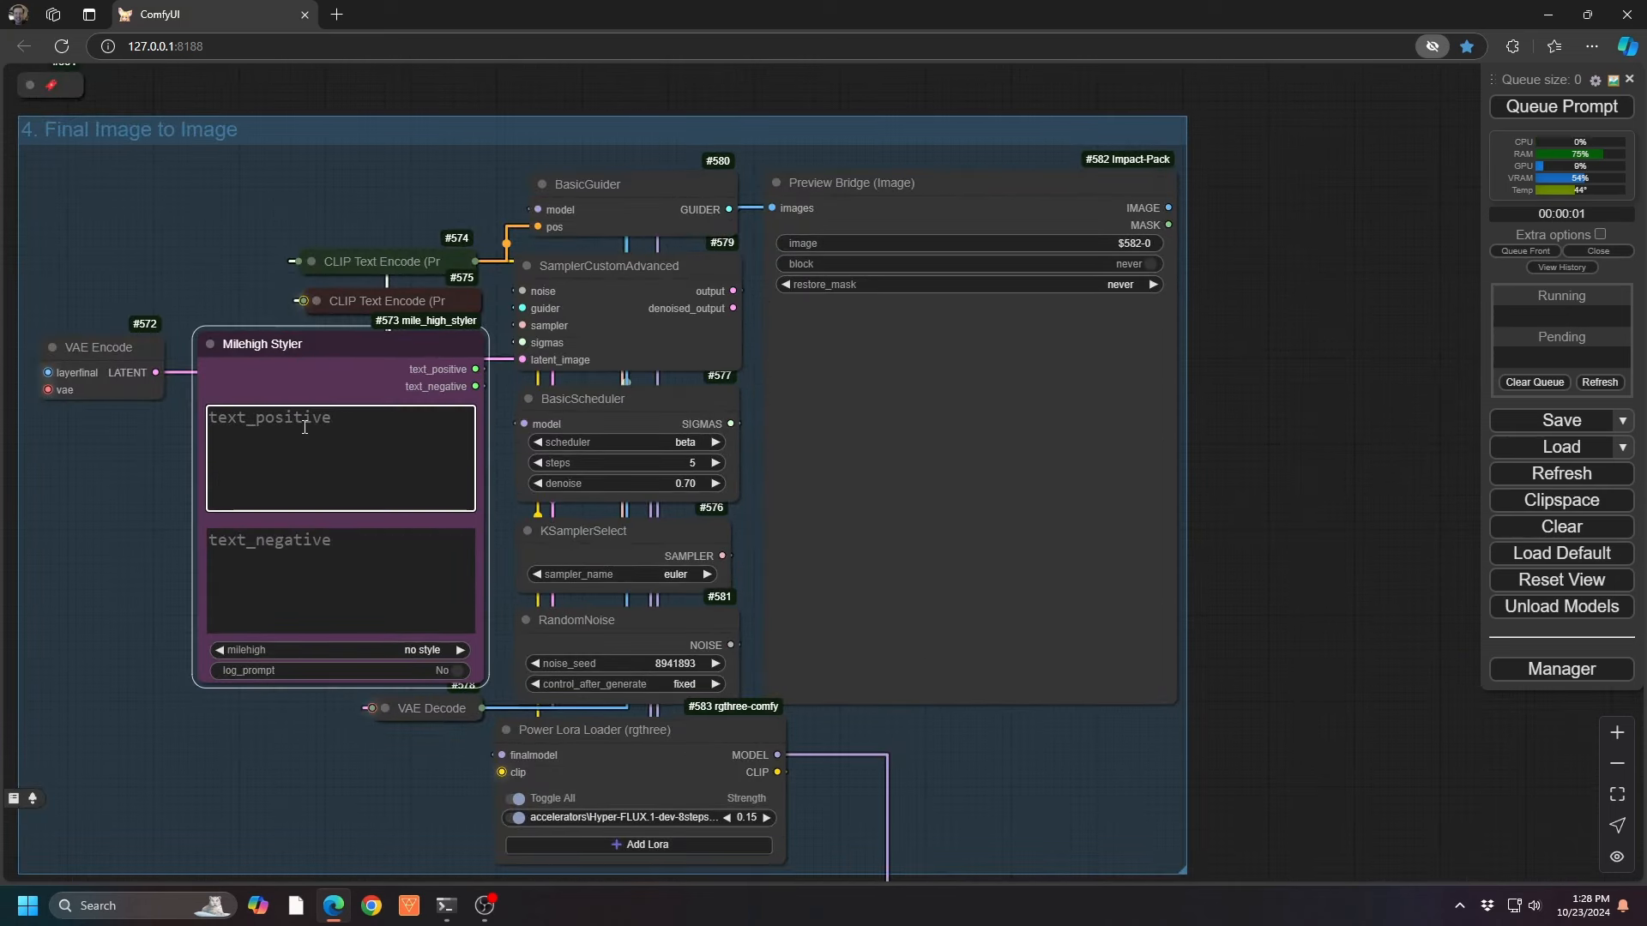
text(red fluffy monster holding glass of water in a beautiful garden during sunset)
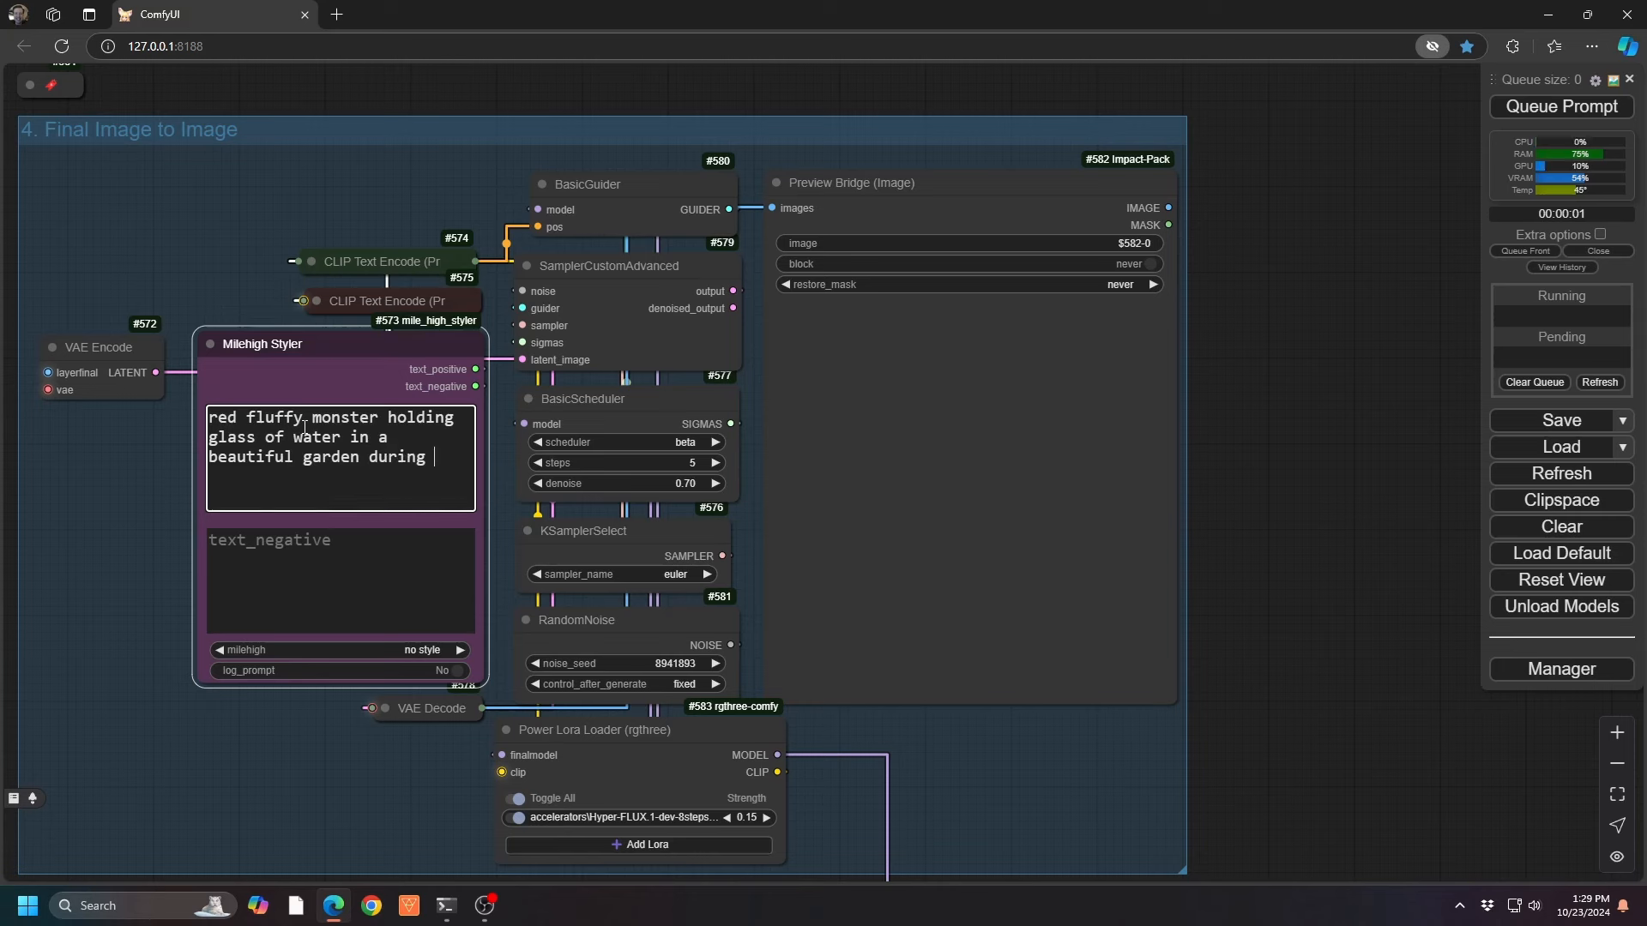
Set the denoise of the BasicScheduler in Final Image to Image to 0.5 and queue the prompt.
click(661, 483)
key(BackSpace)
text(0.5)
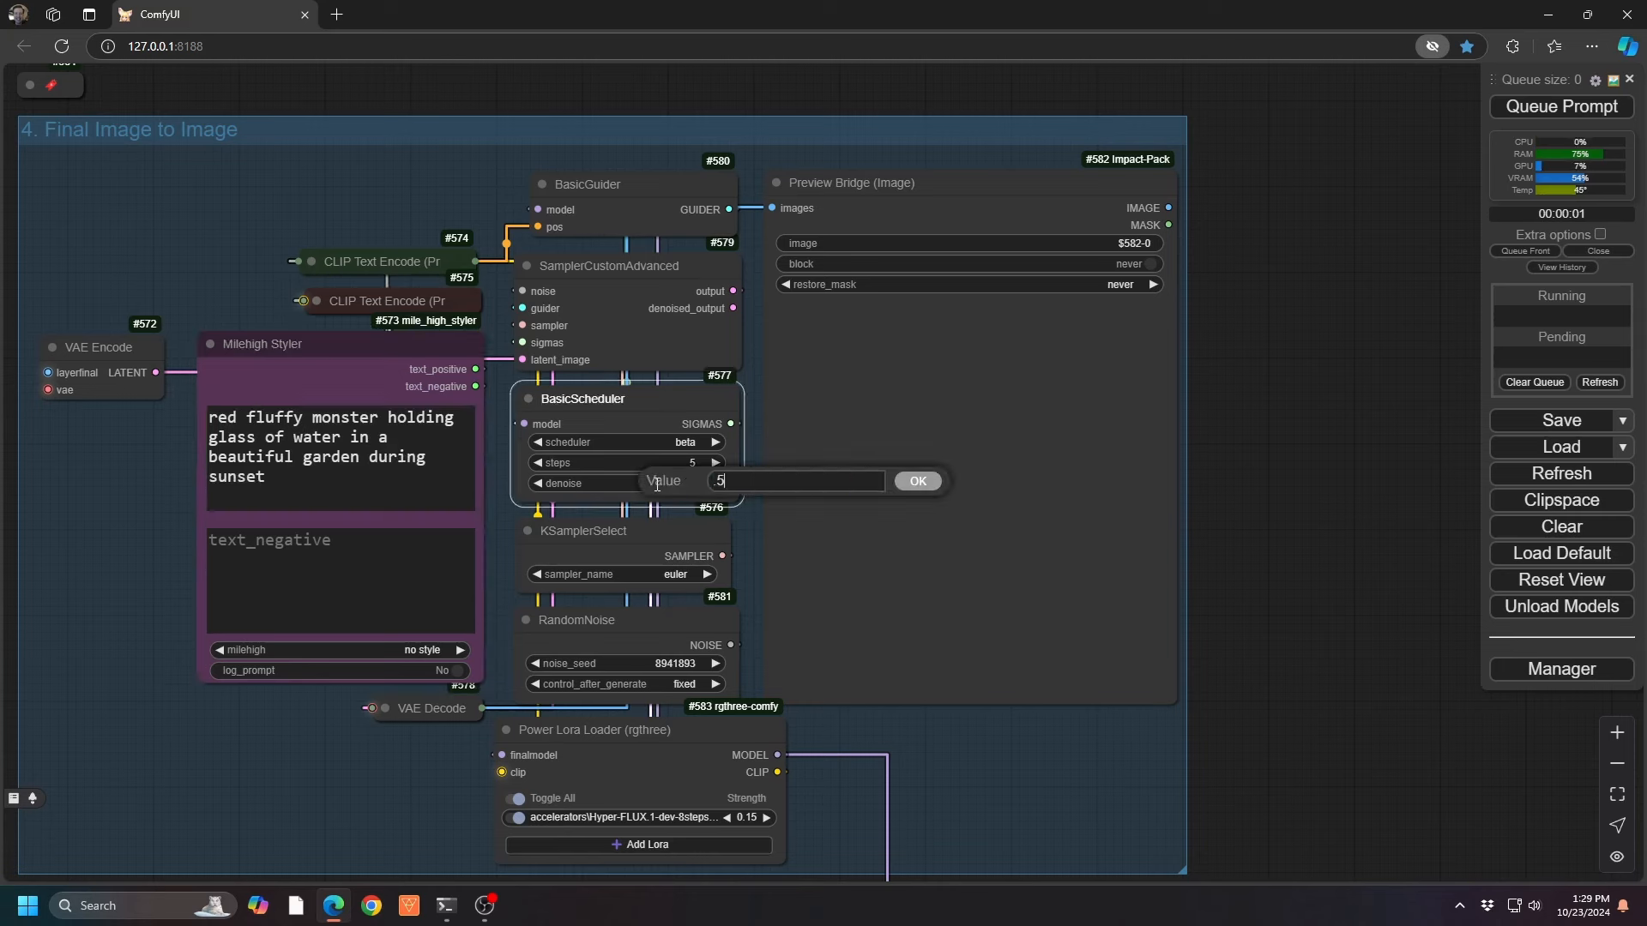
key(Return)
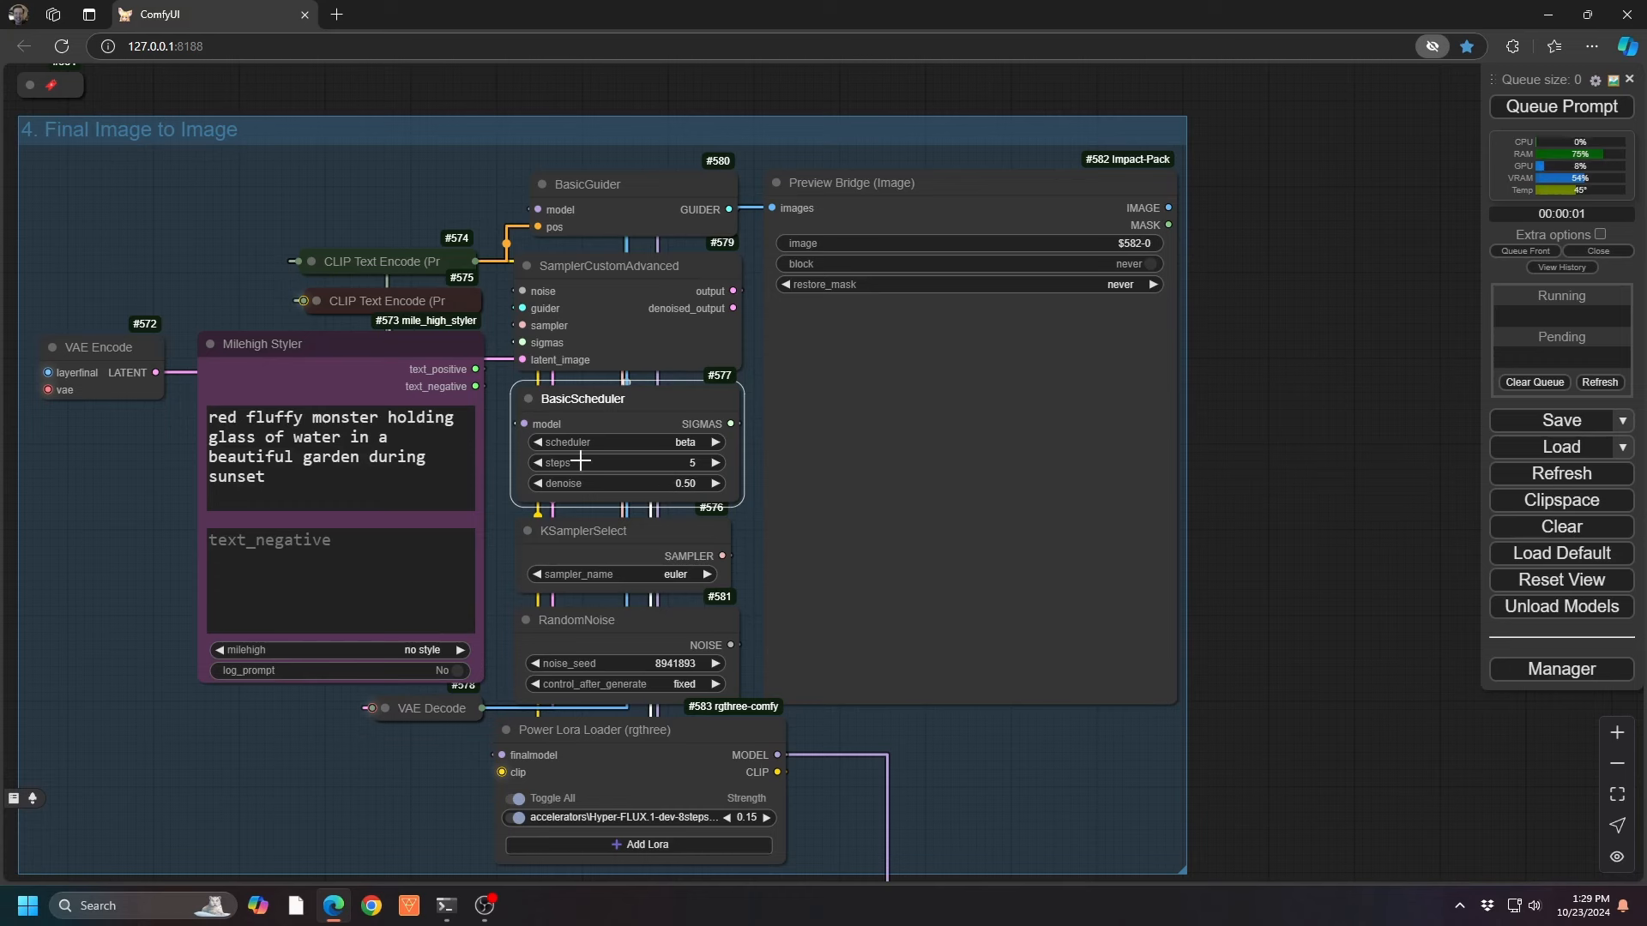
key(ctrl+Return)
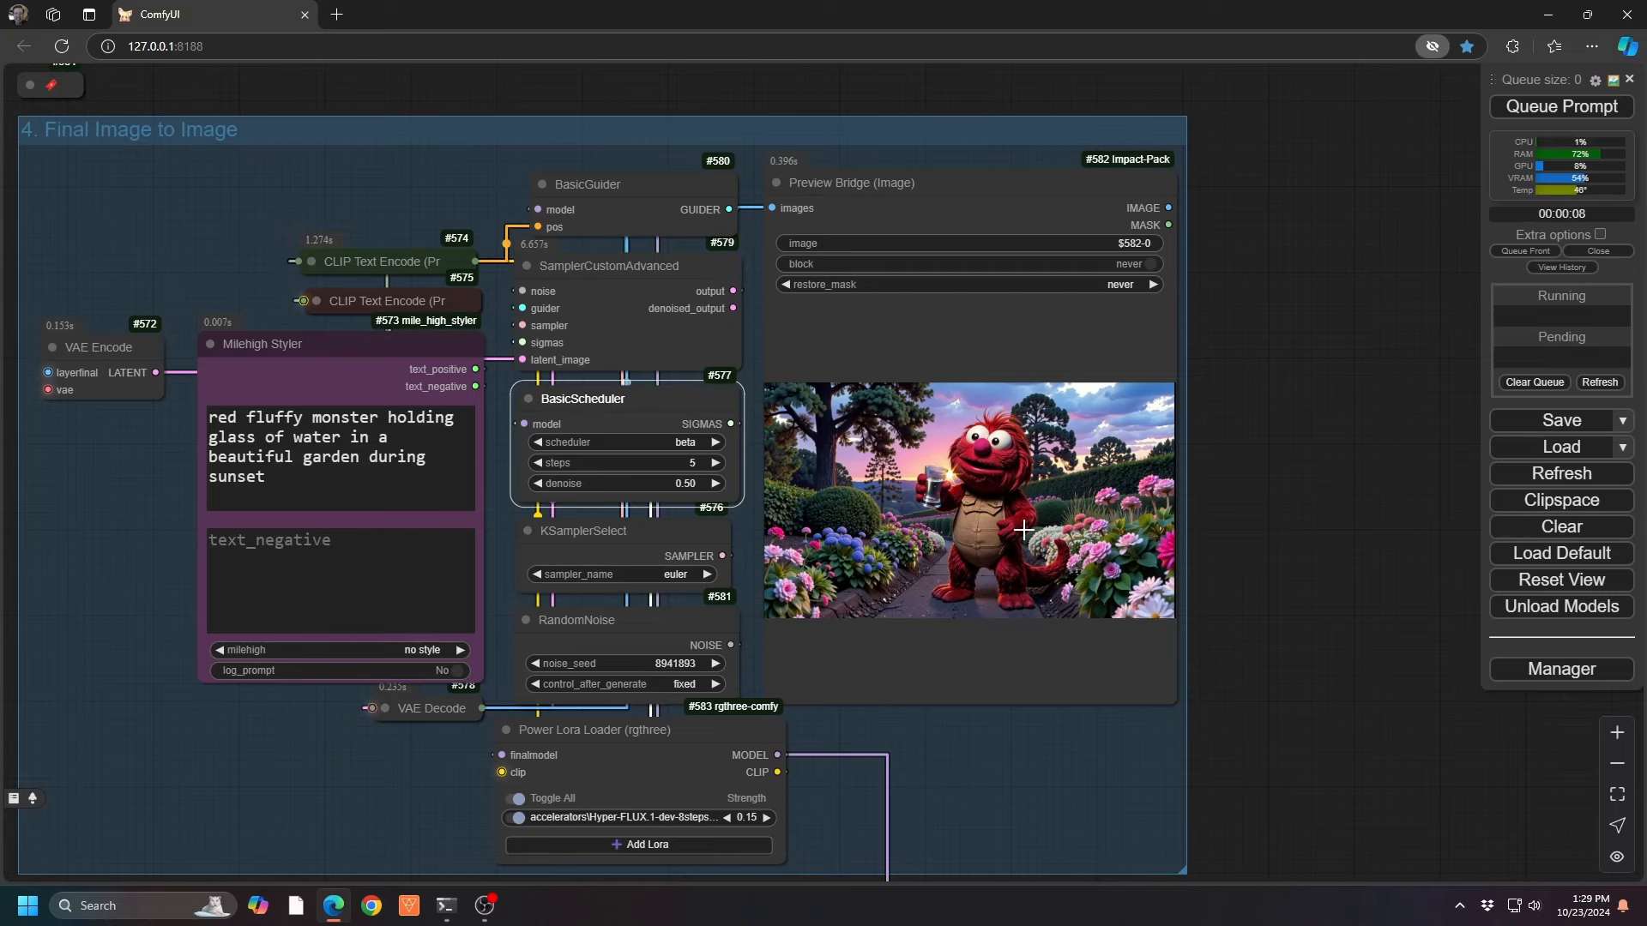
Examine the rendered monster image up close, and look over the upscale and Detailer groups before returning to the main view.
scroll(1023, 530, up, 10)
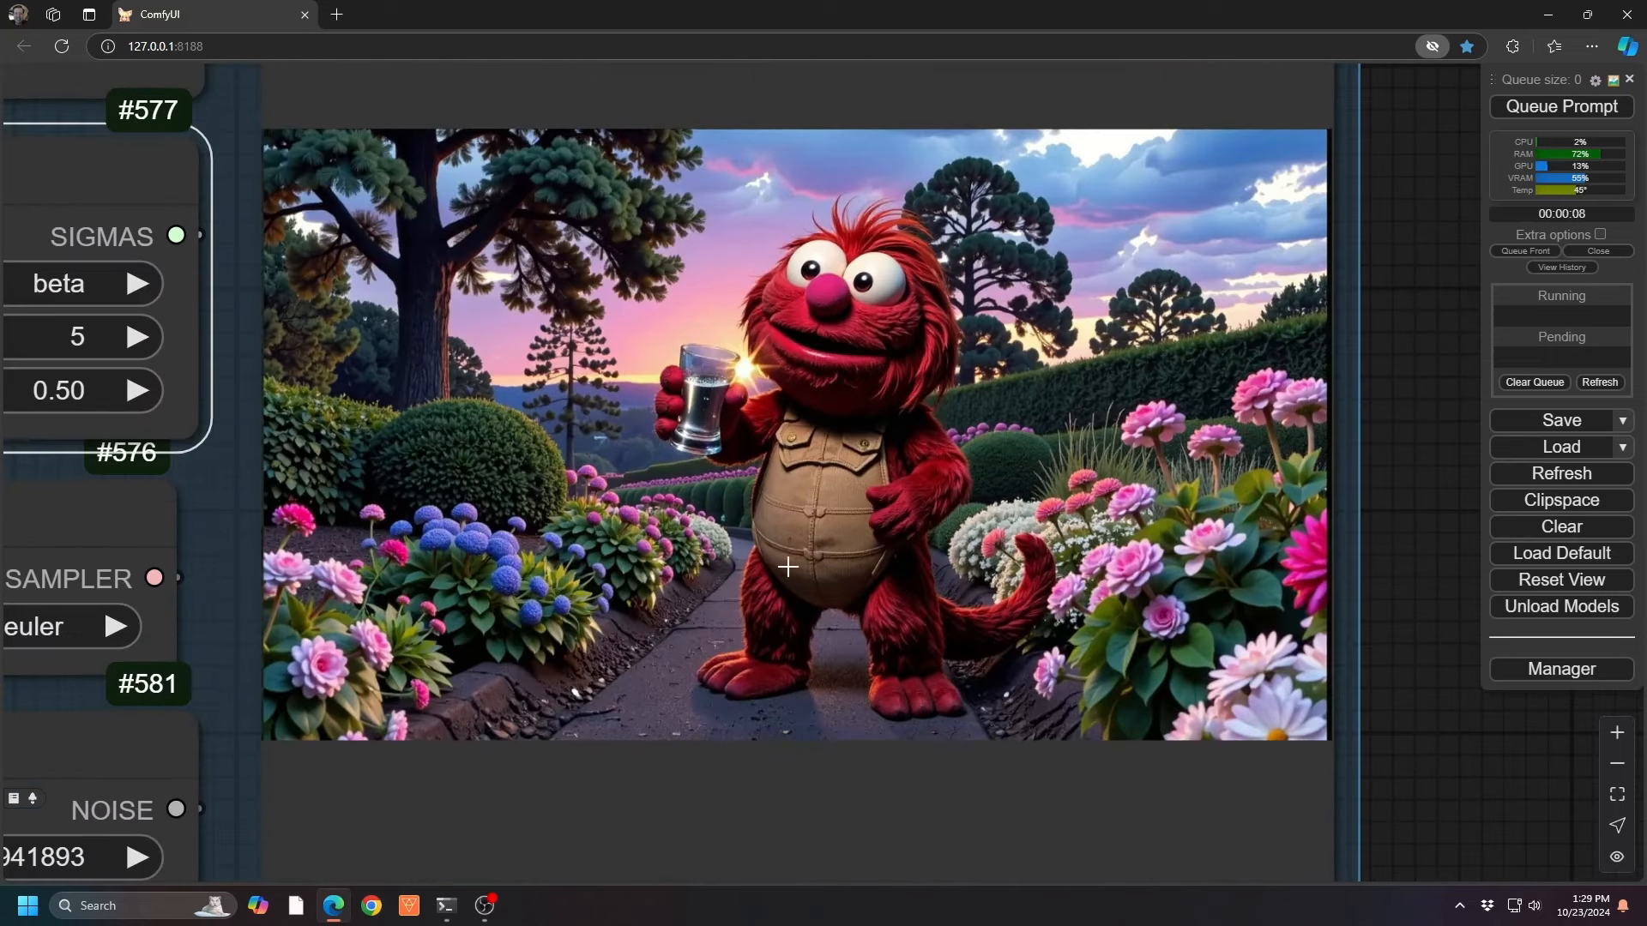
scroll(1048, 510, down, 10)
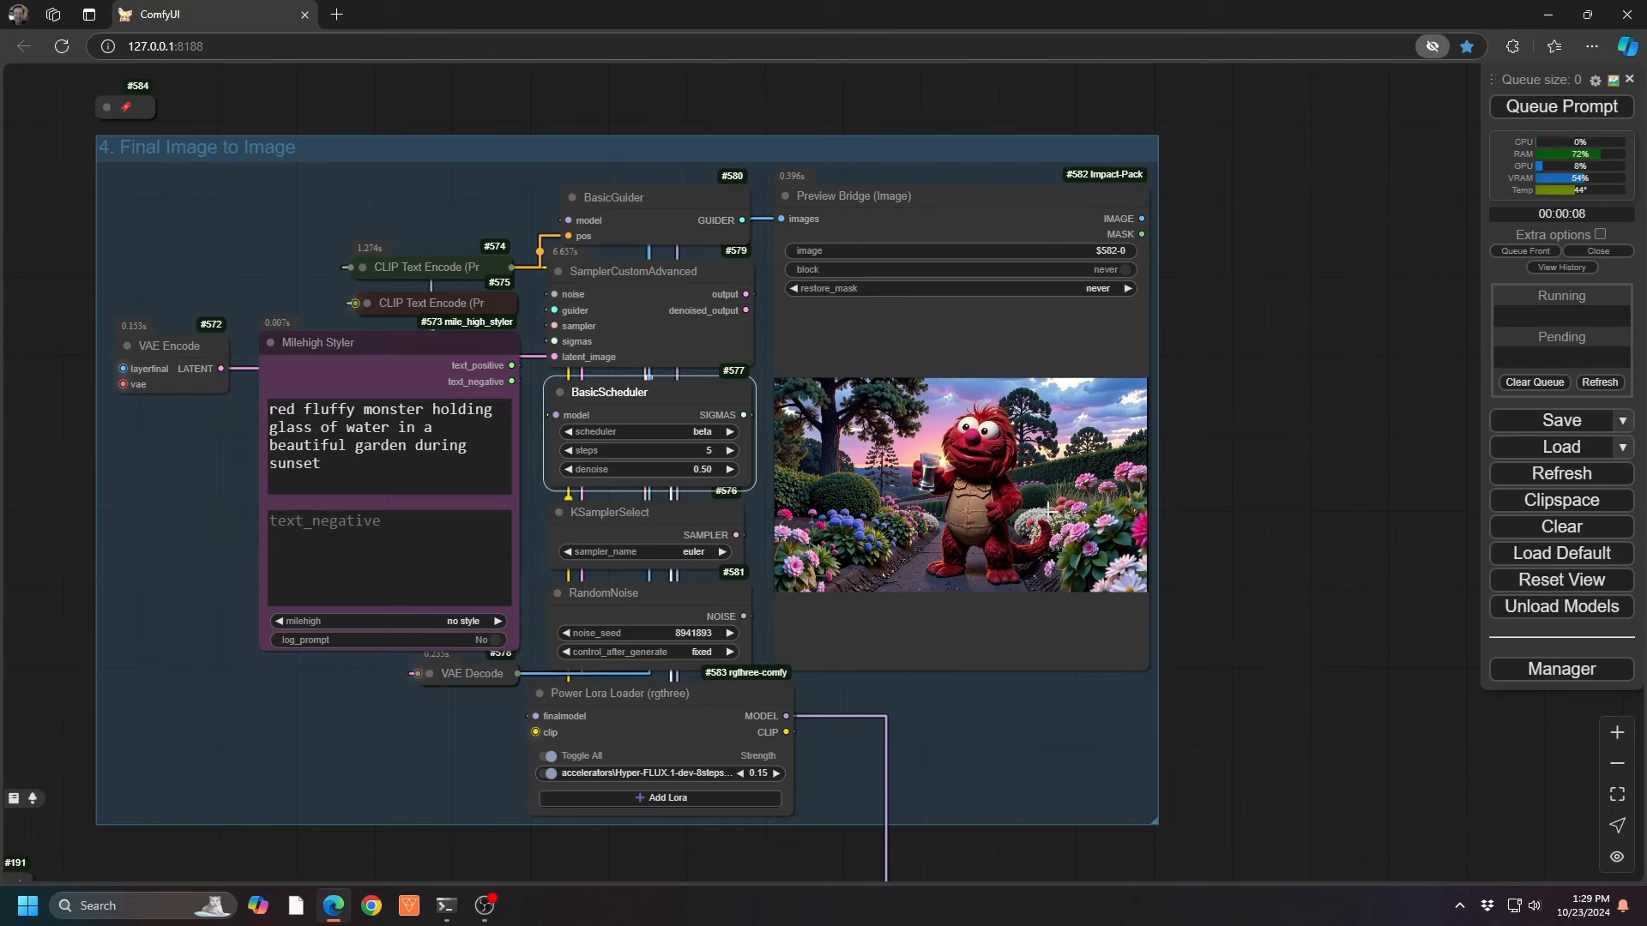
key(1)
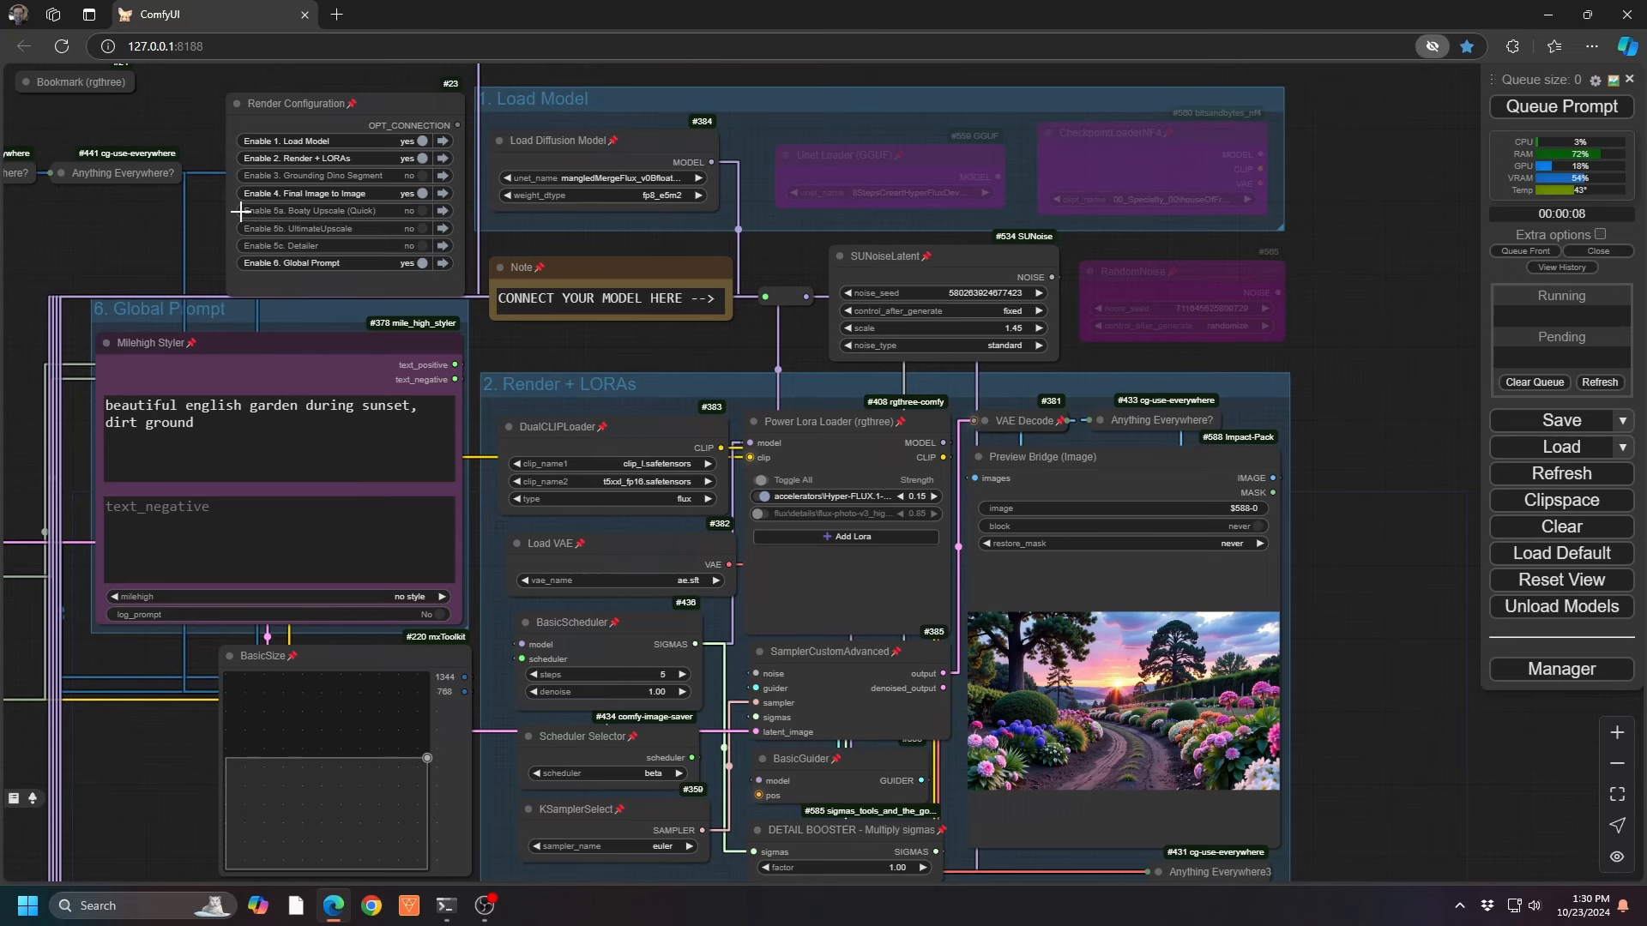
key(3)
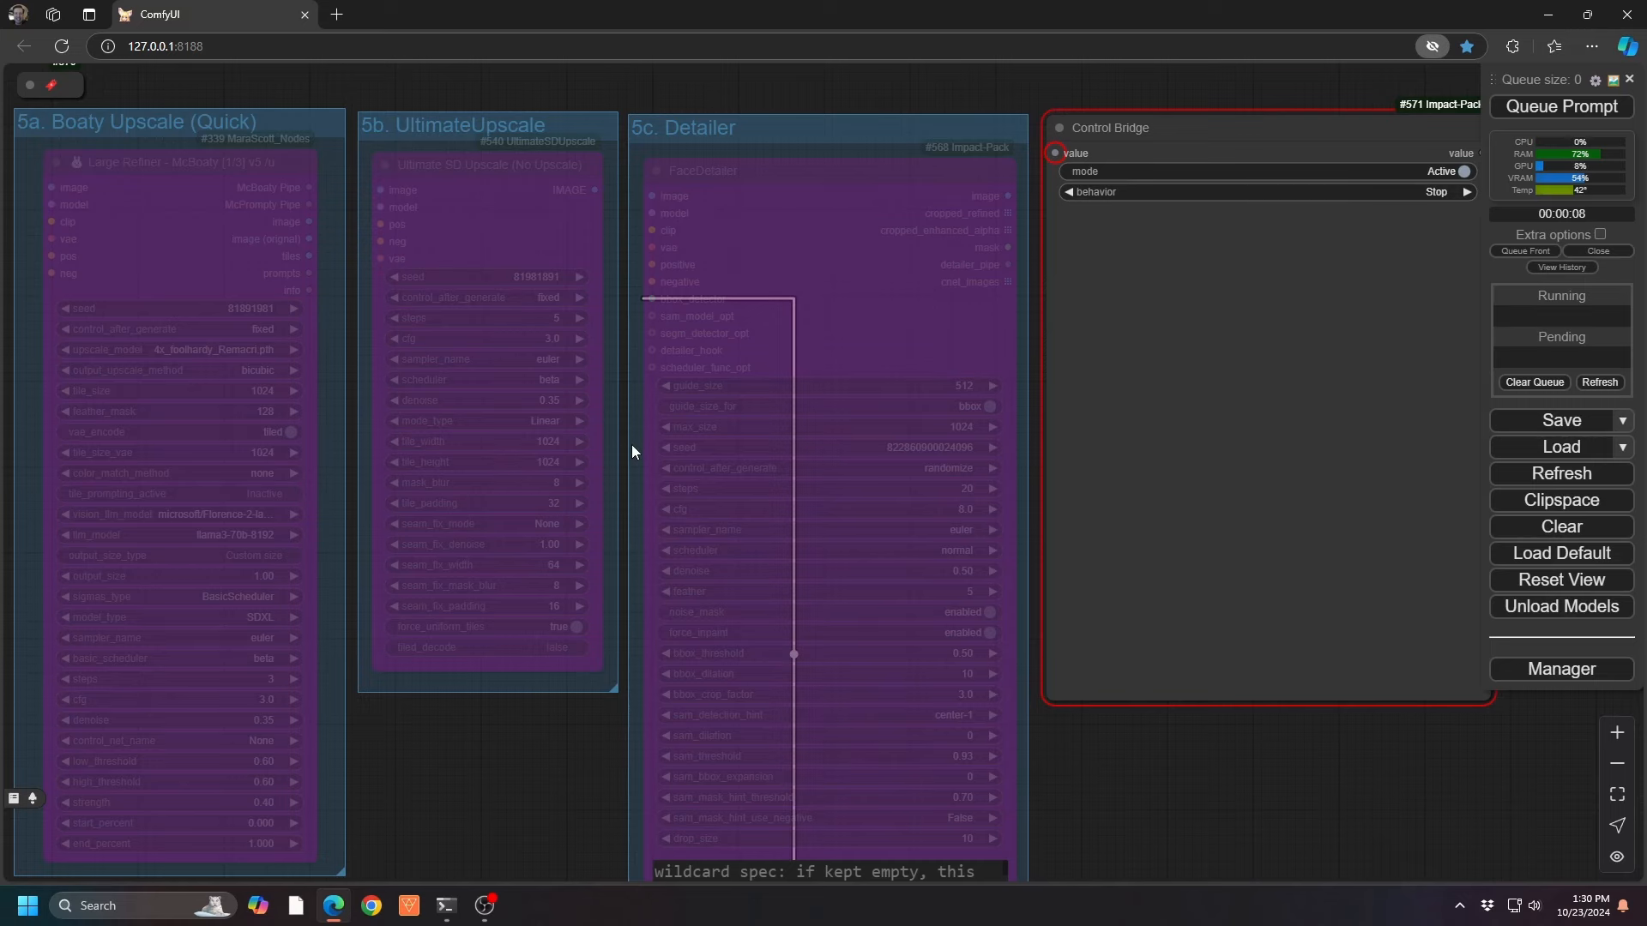
key(1)
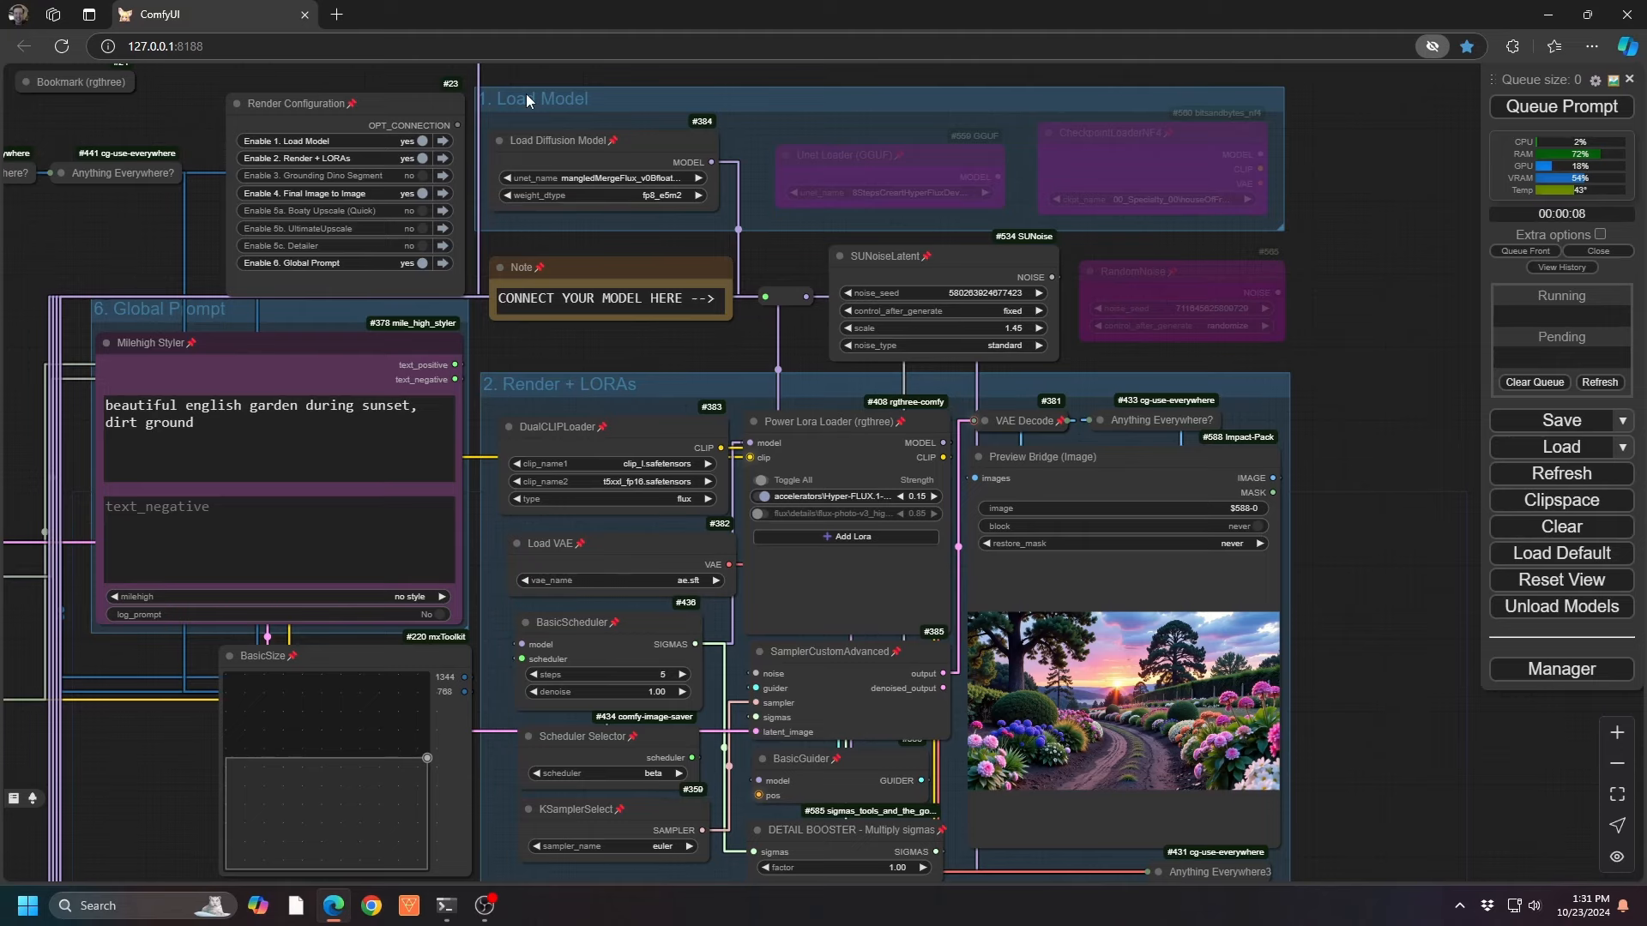
Open ComfyUI in a second browser tab and load the saved LOADER_Flux workflow there.
click(336, 15)
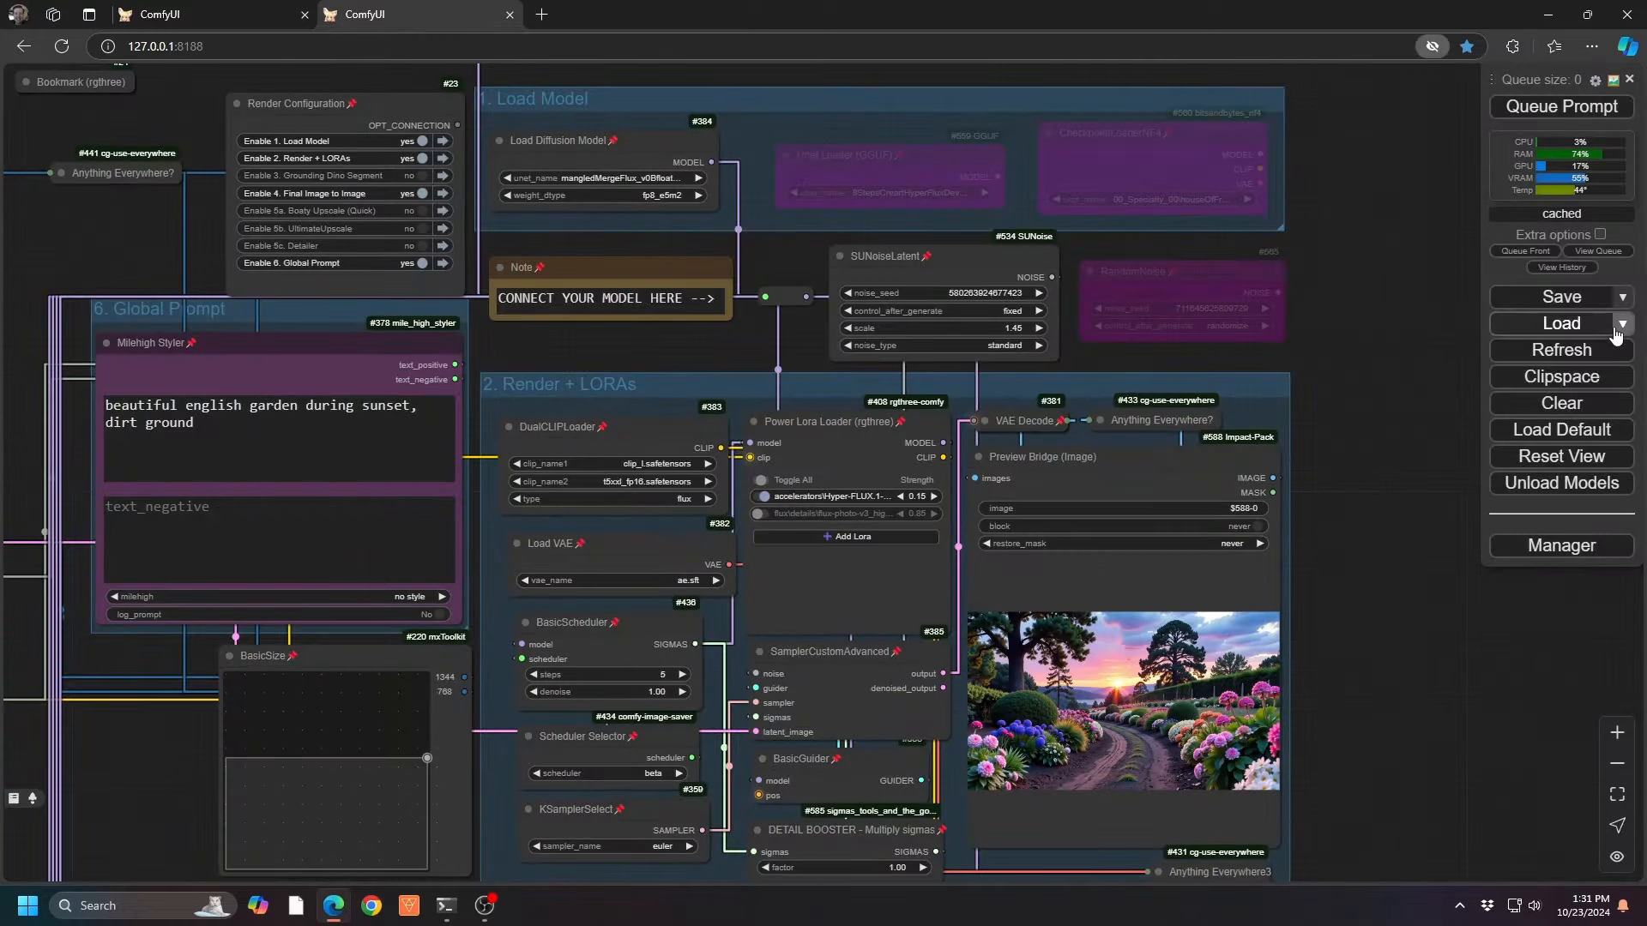
click(1617, 327)
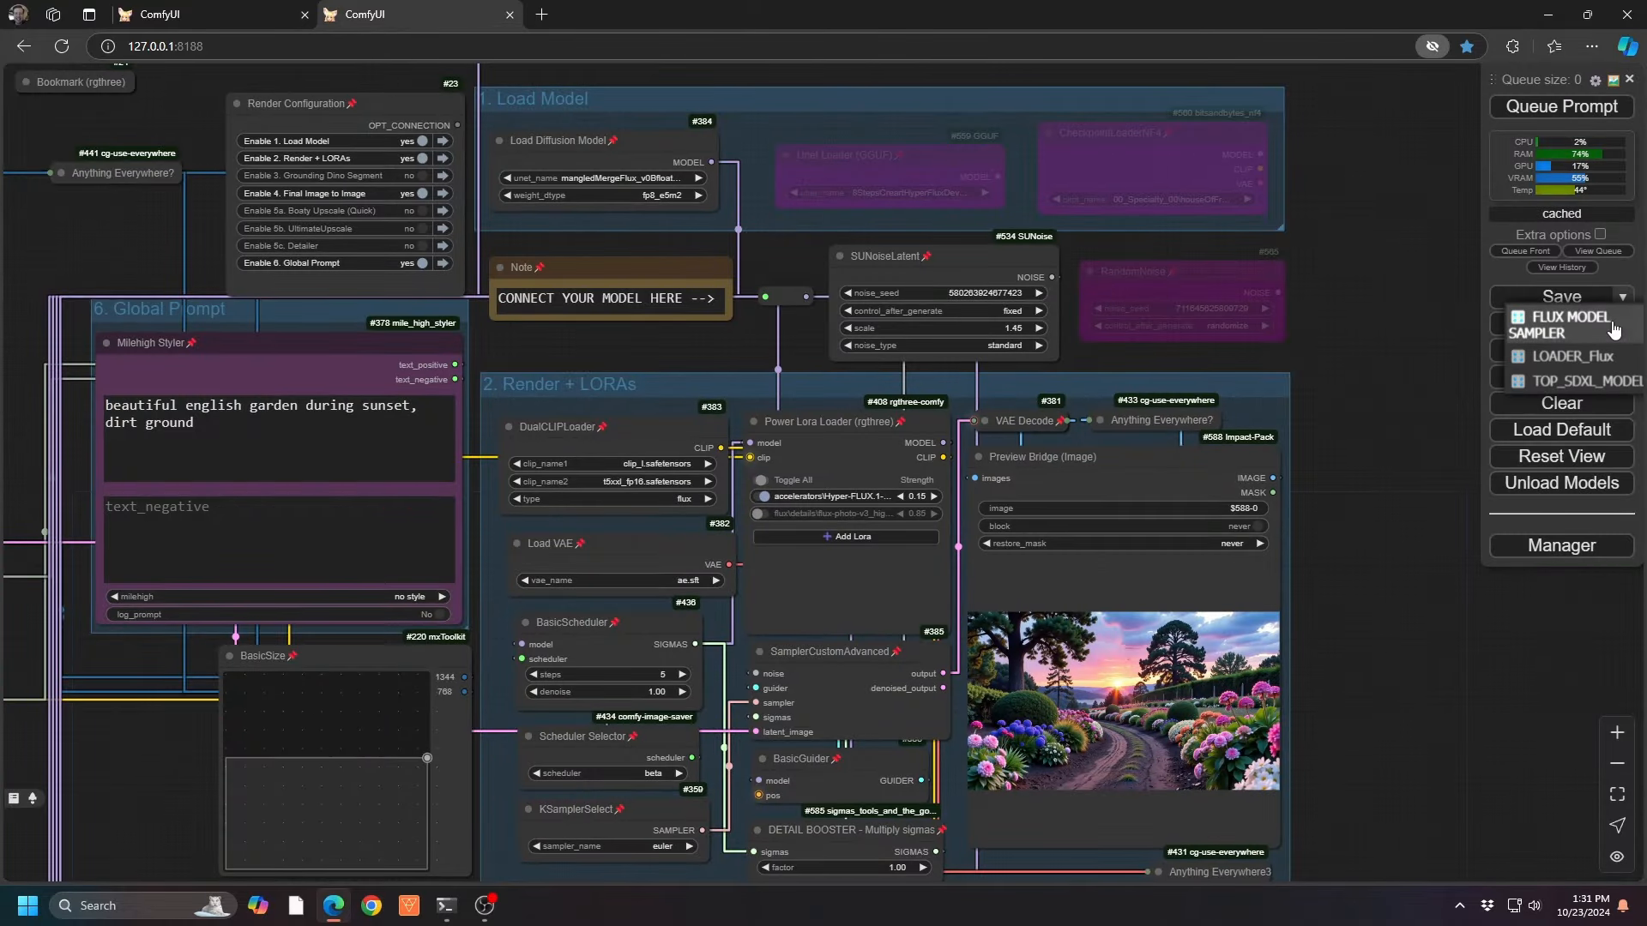
click(1560, 361)
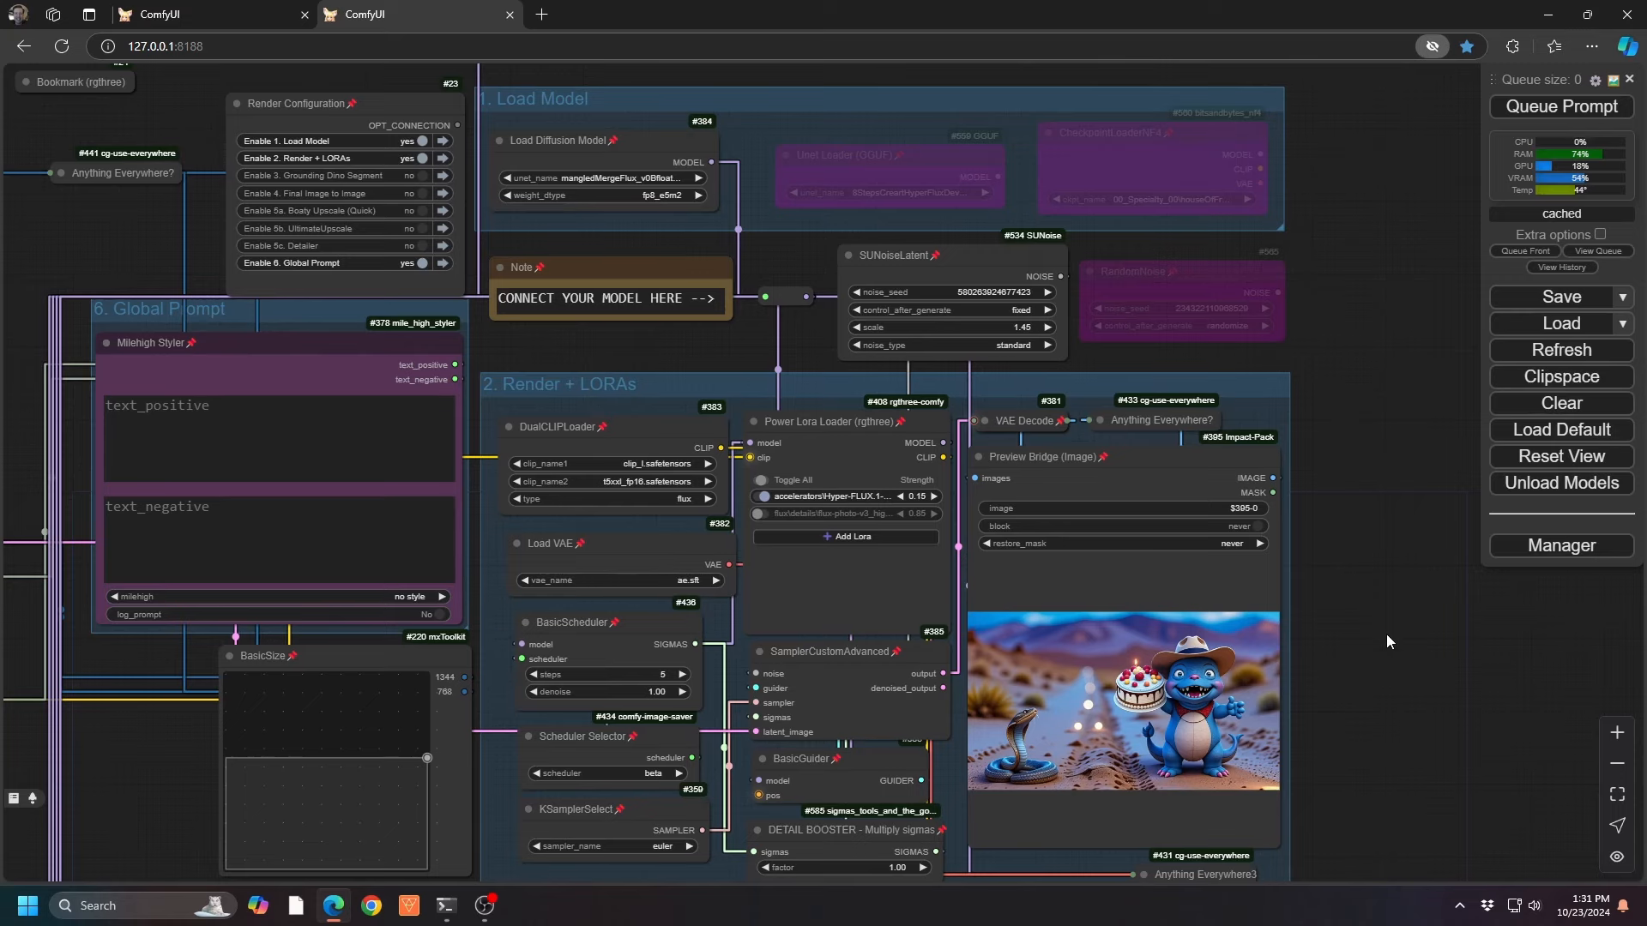
Add a Load Image node on the empty canvas beside Render + LORAs and choose 1023_sample_control_input.png as its image.
drag(1386, 635, 1339, 621)
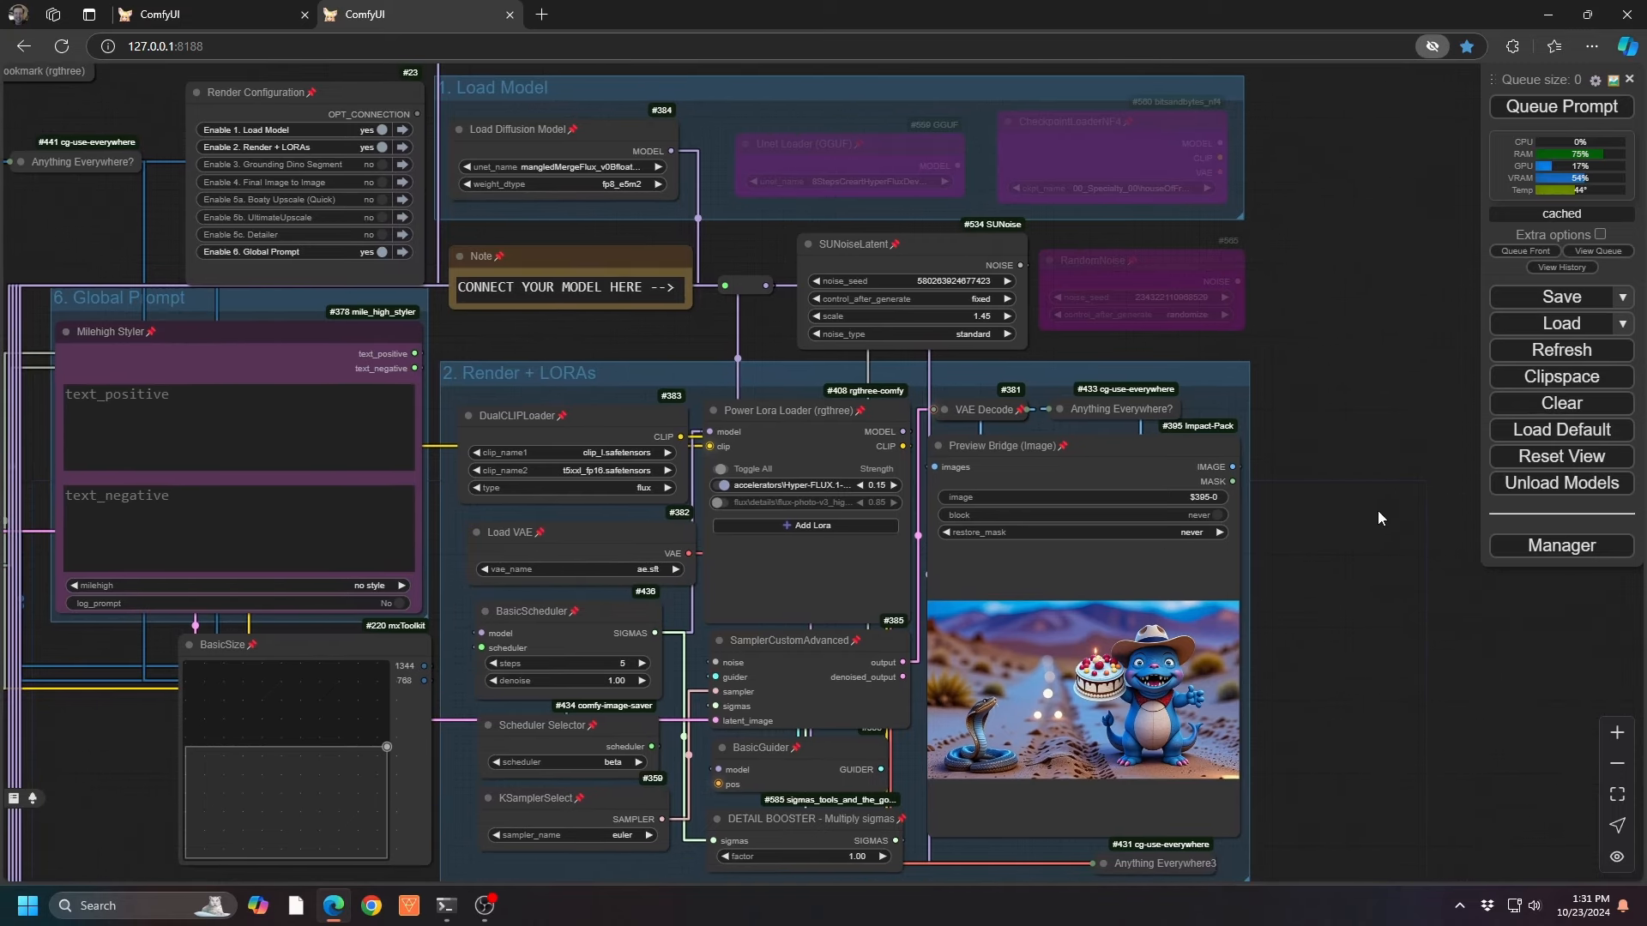
drag(1377, 511, 815, 456)
double_click(942, 316)
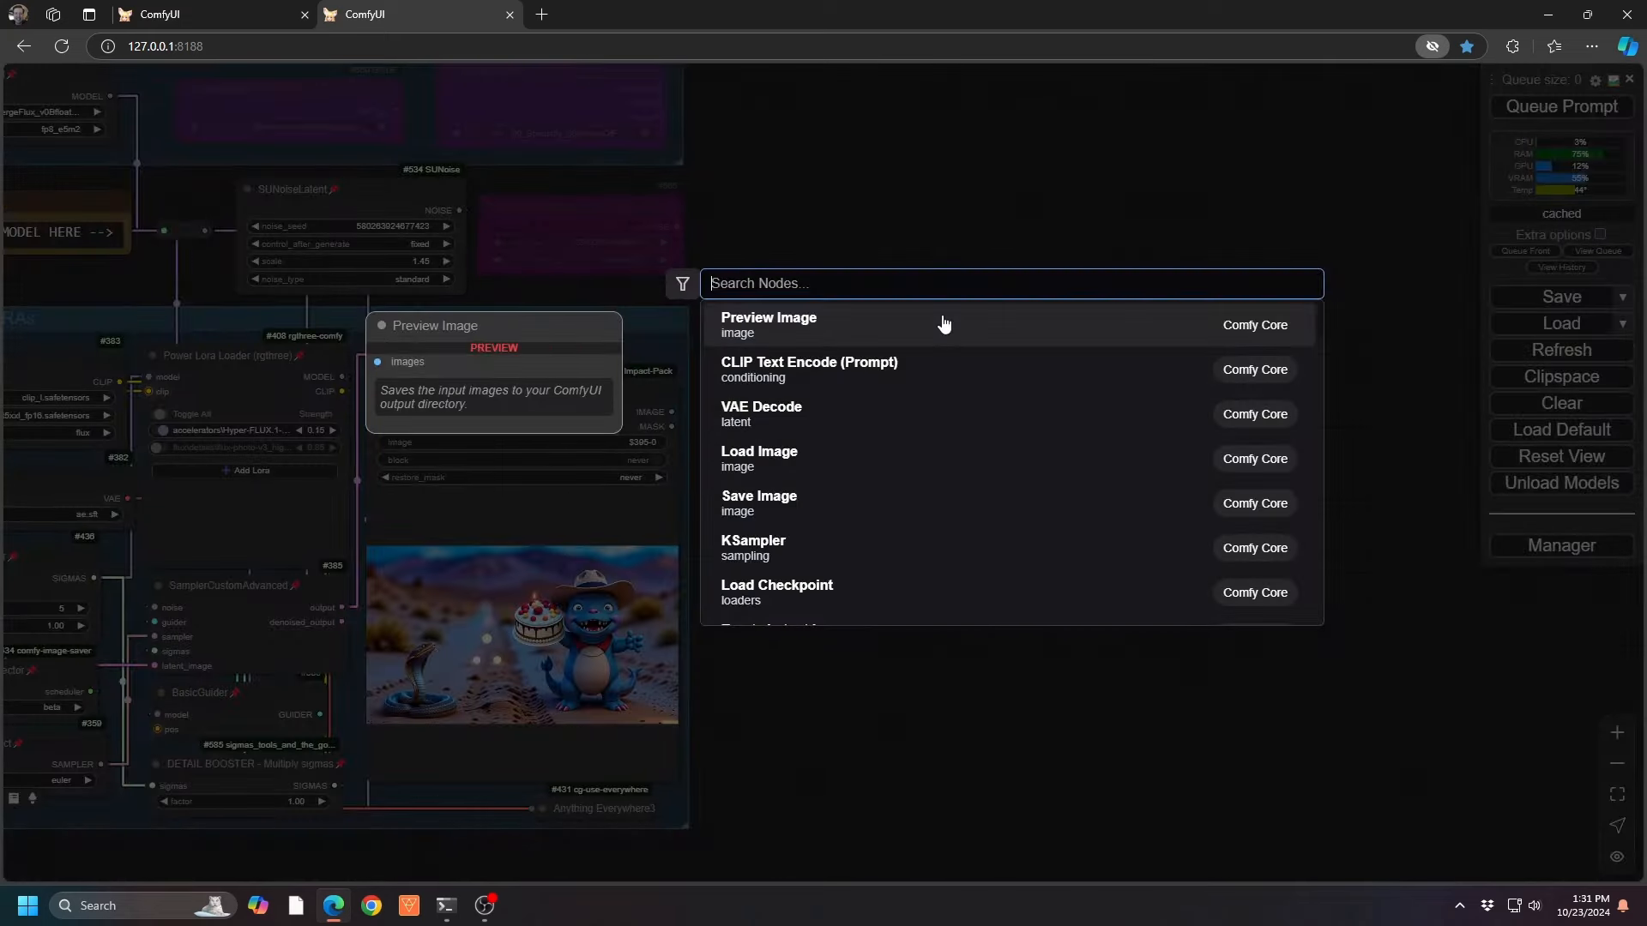
text(load)
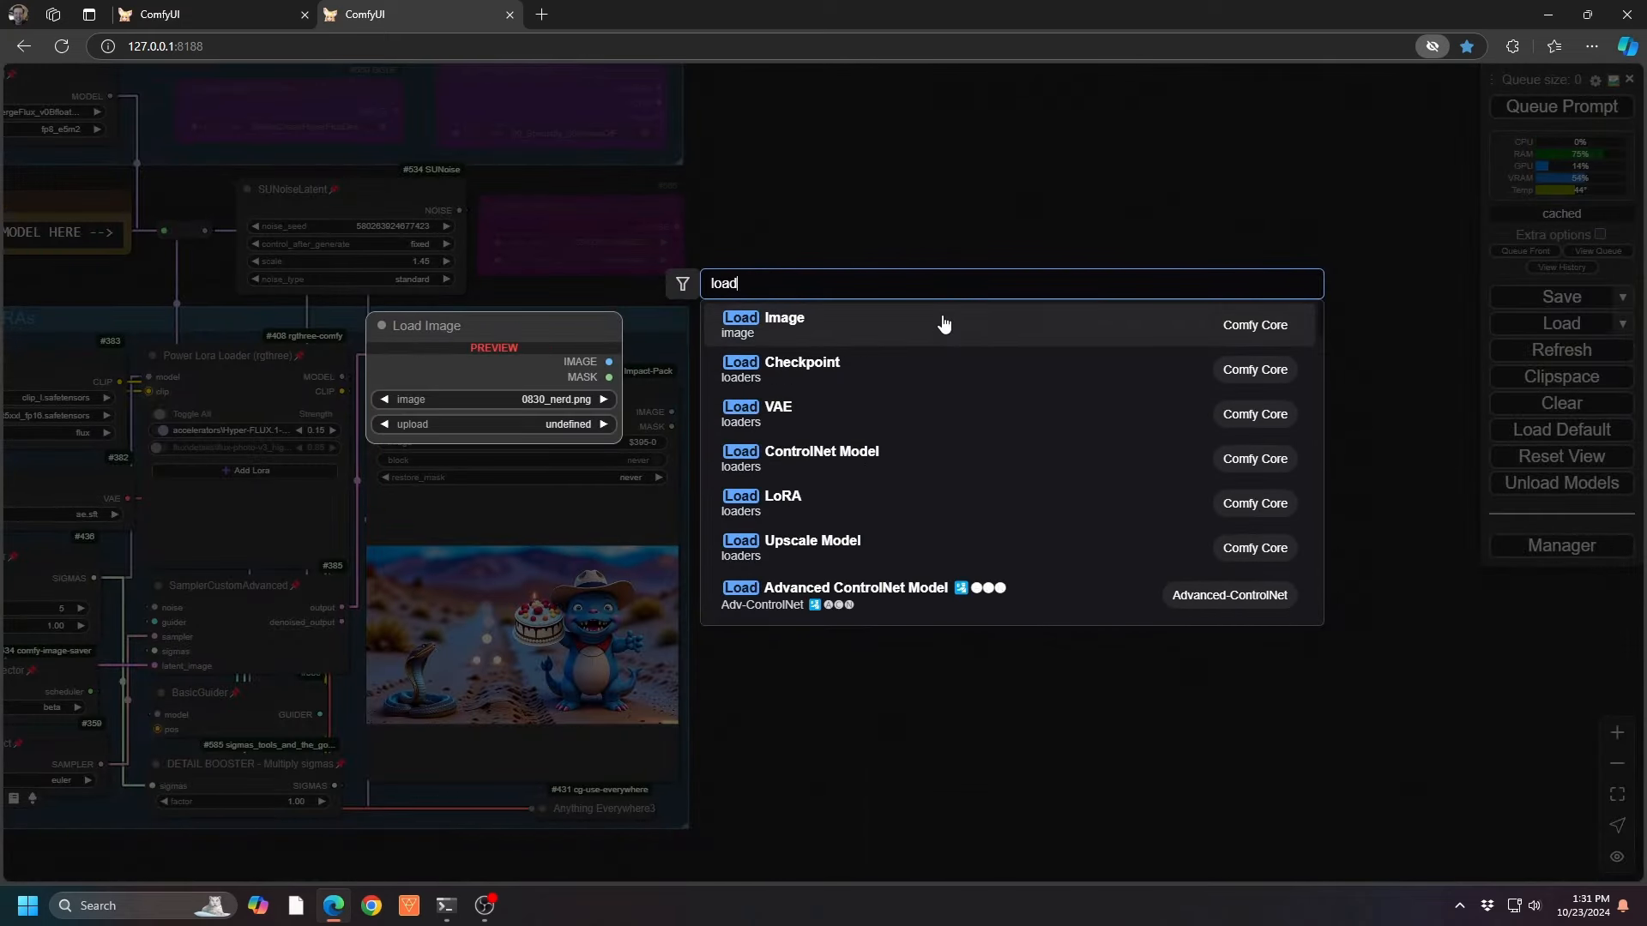
click(943, 324)
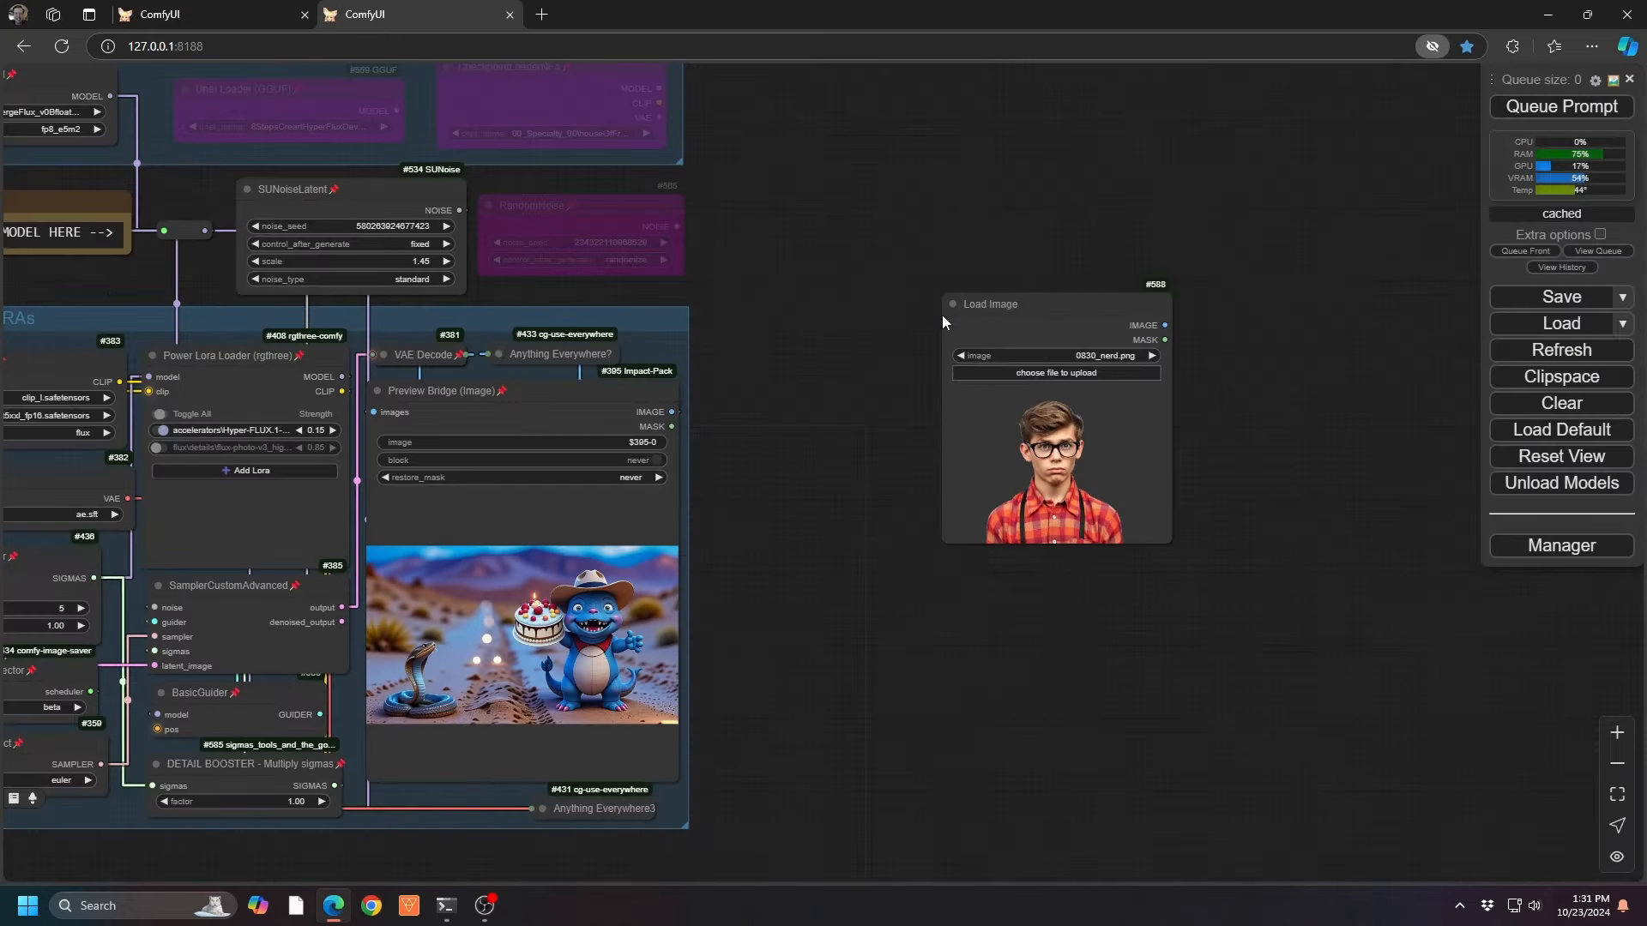
click(1151, 355)
drag(1045, 317, 864, 268)
Compare the composite control image in the Load Image node with the rendered image in the Preview Bridge node.
scroll(872, 439, up, 8)
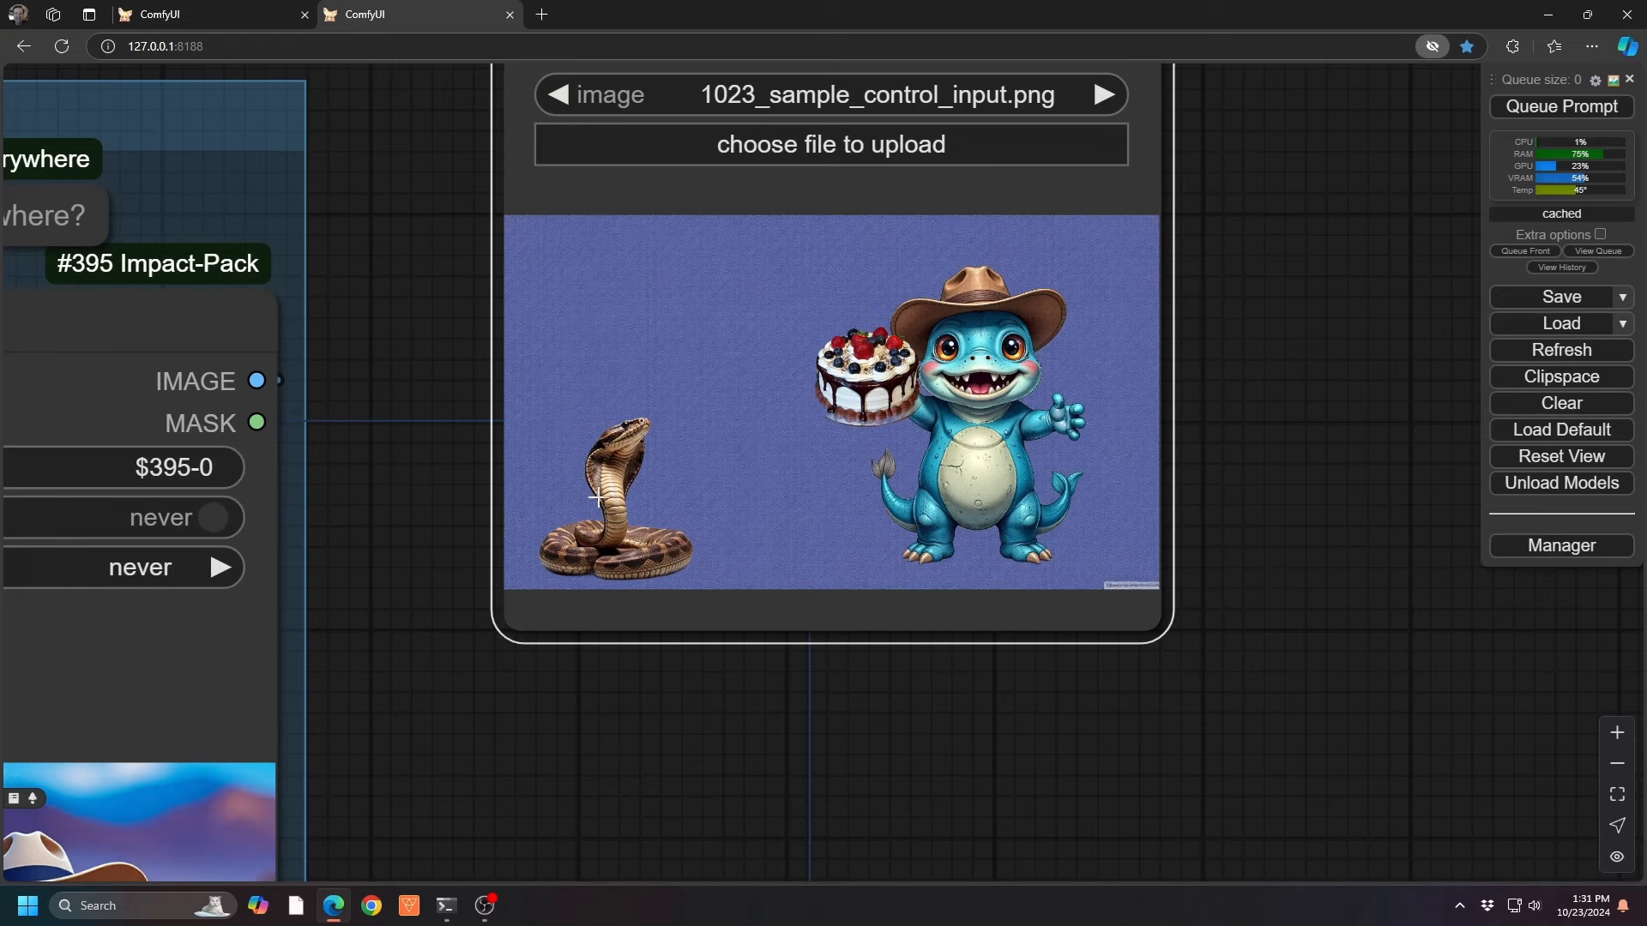
scroll(917, 512, down, 13)
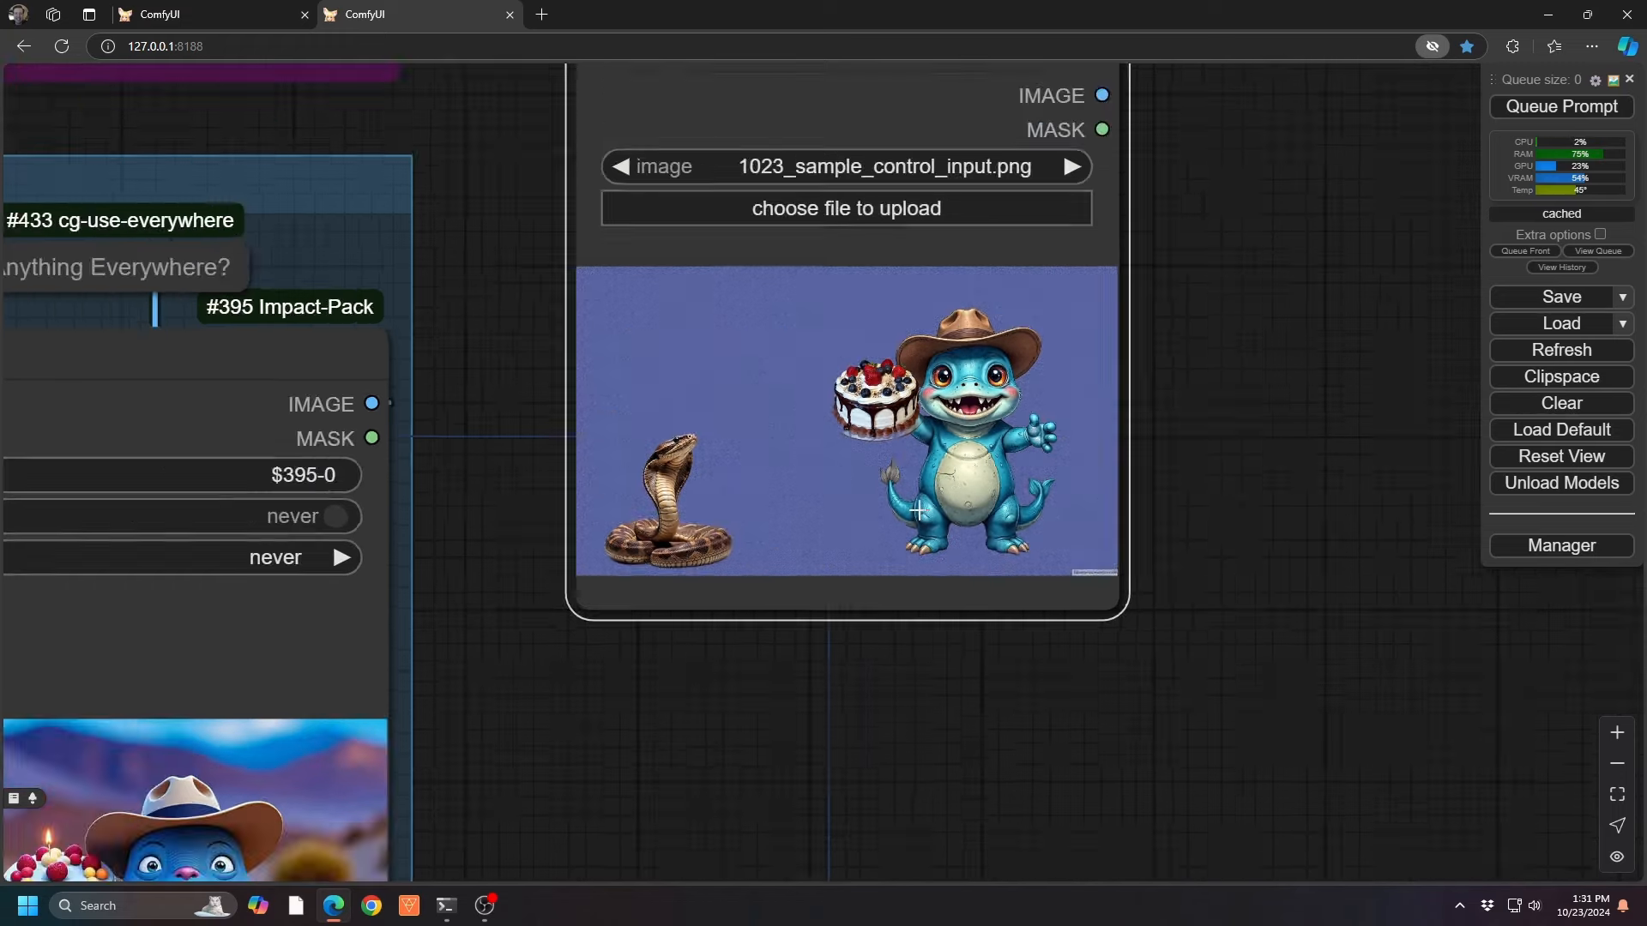
scroll(969, 717, down, 2)
scroll(654, 592, up, 13)
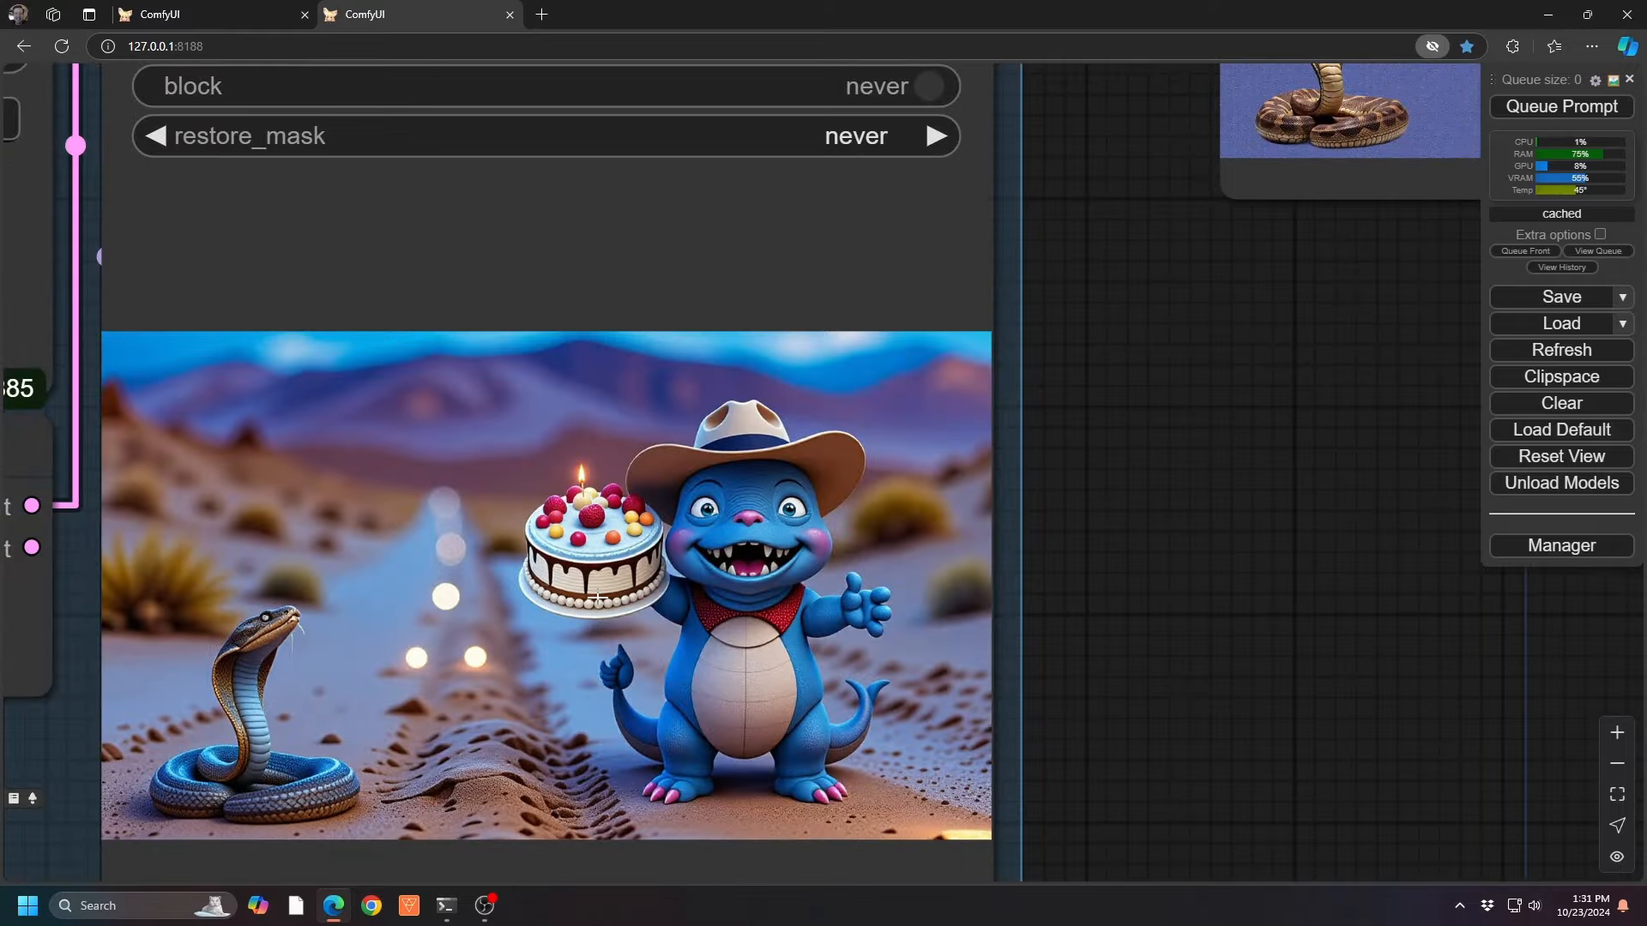
scroll(836, 546, down, 9)
drag(1230, 549, 1047, 579)
scroll(1049, 578, down, 2)
drag(1138, 536, 1045, 536)
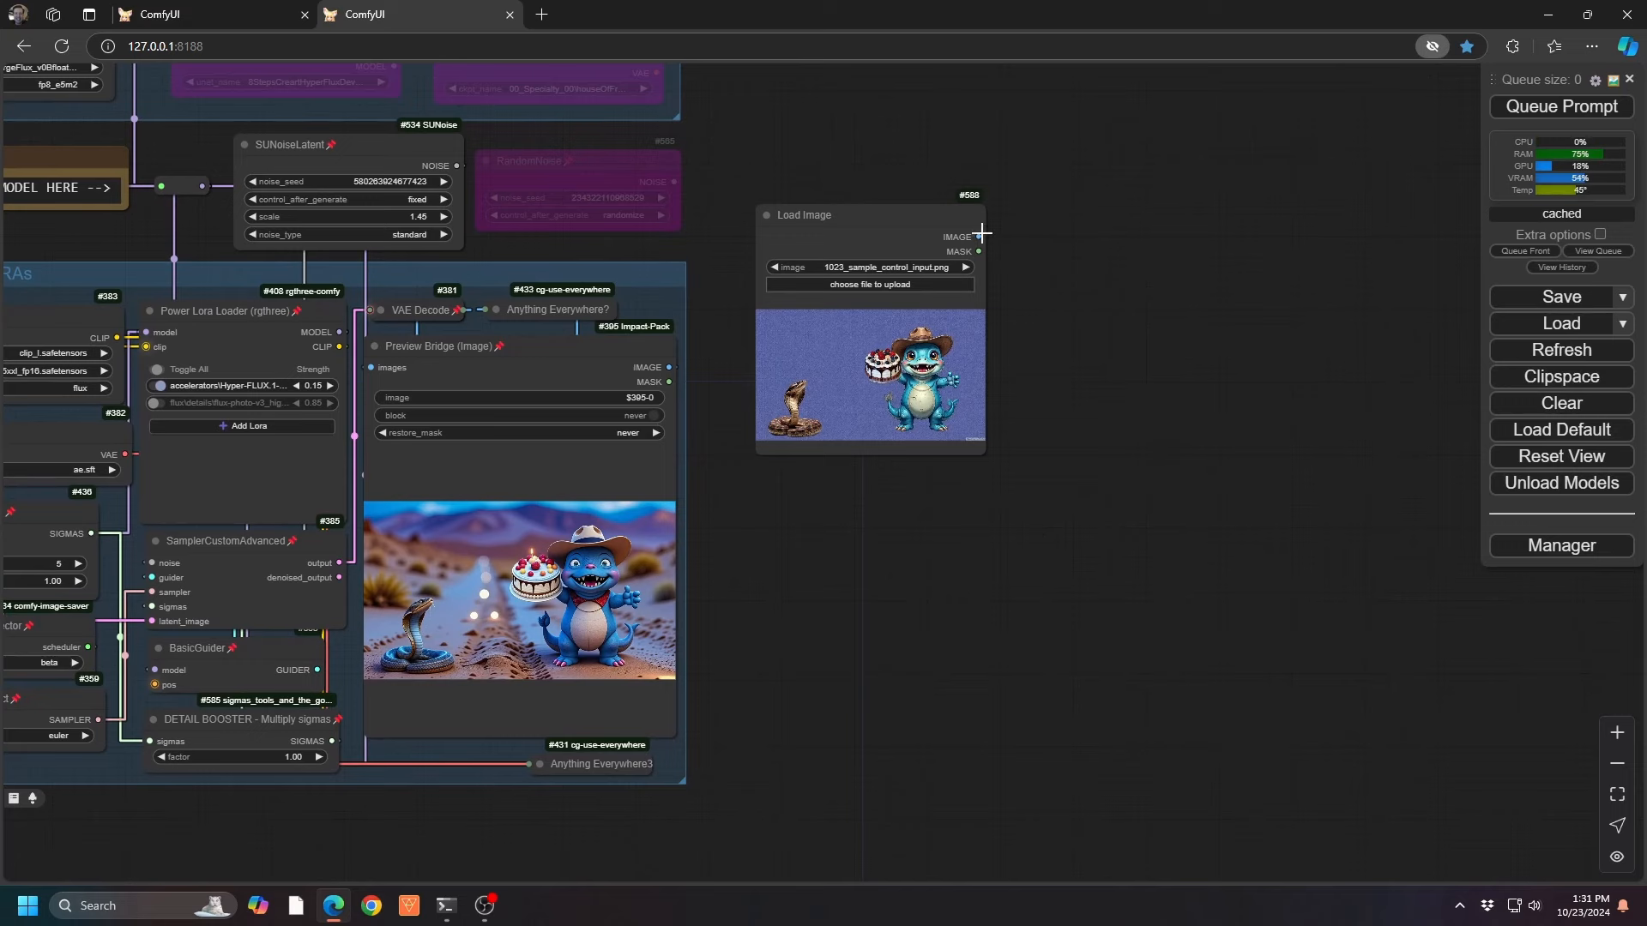
Add a Depth Anything V2 node fed by the image output of the control image's Load Image node.
drag(978, 236, 1092, 234)
click(1095, 250)
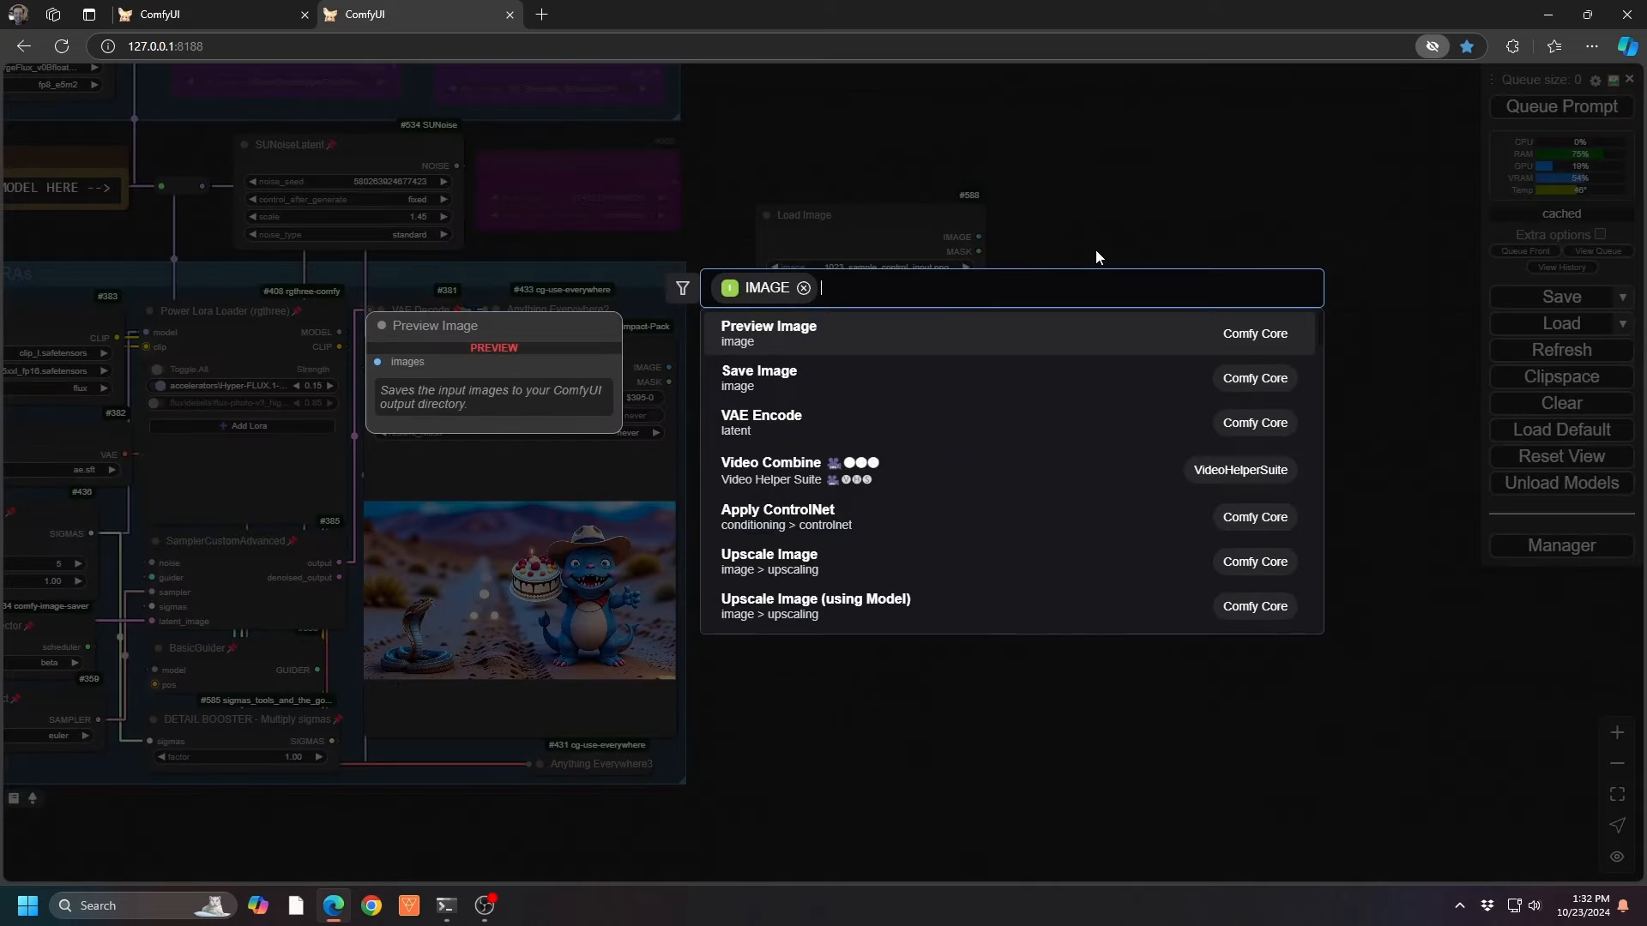
text(depth)
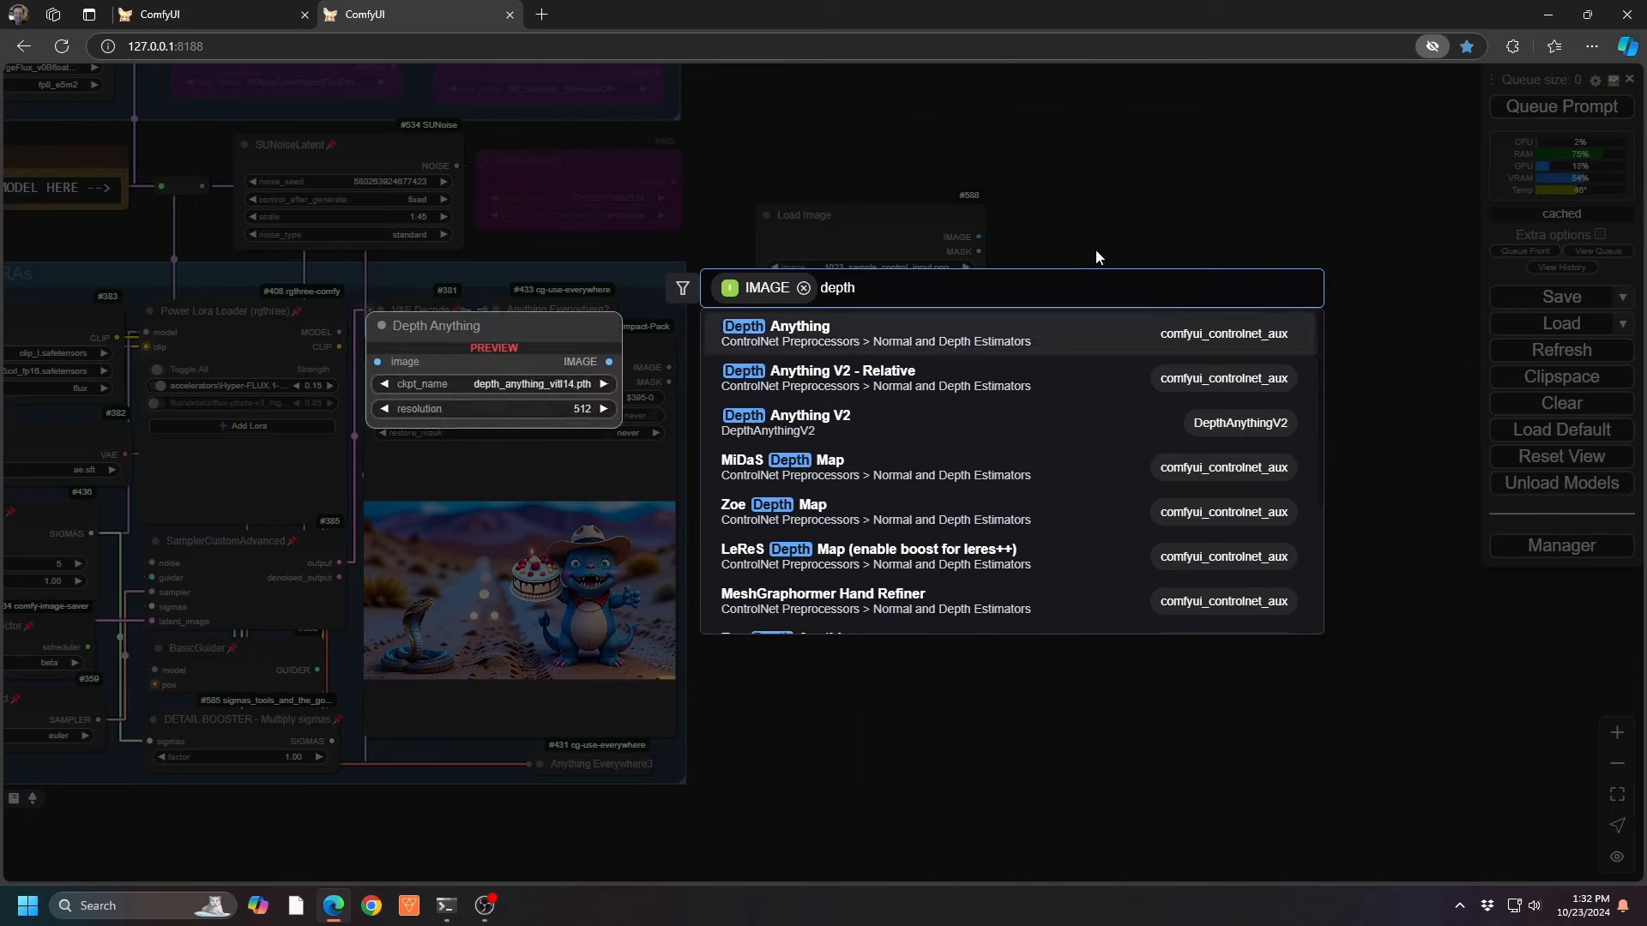
key(Down)
key(Down)
key(Return)
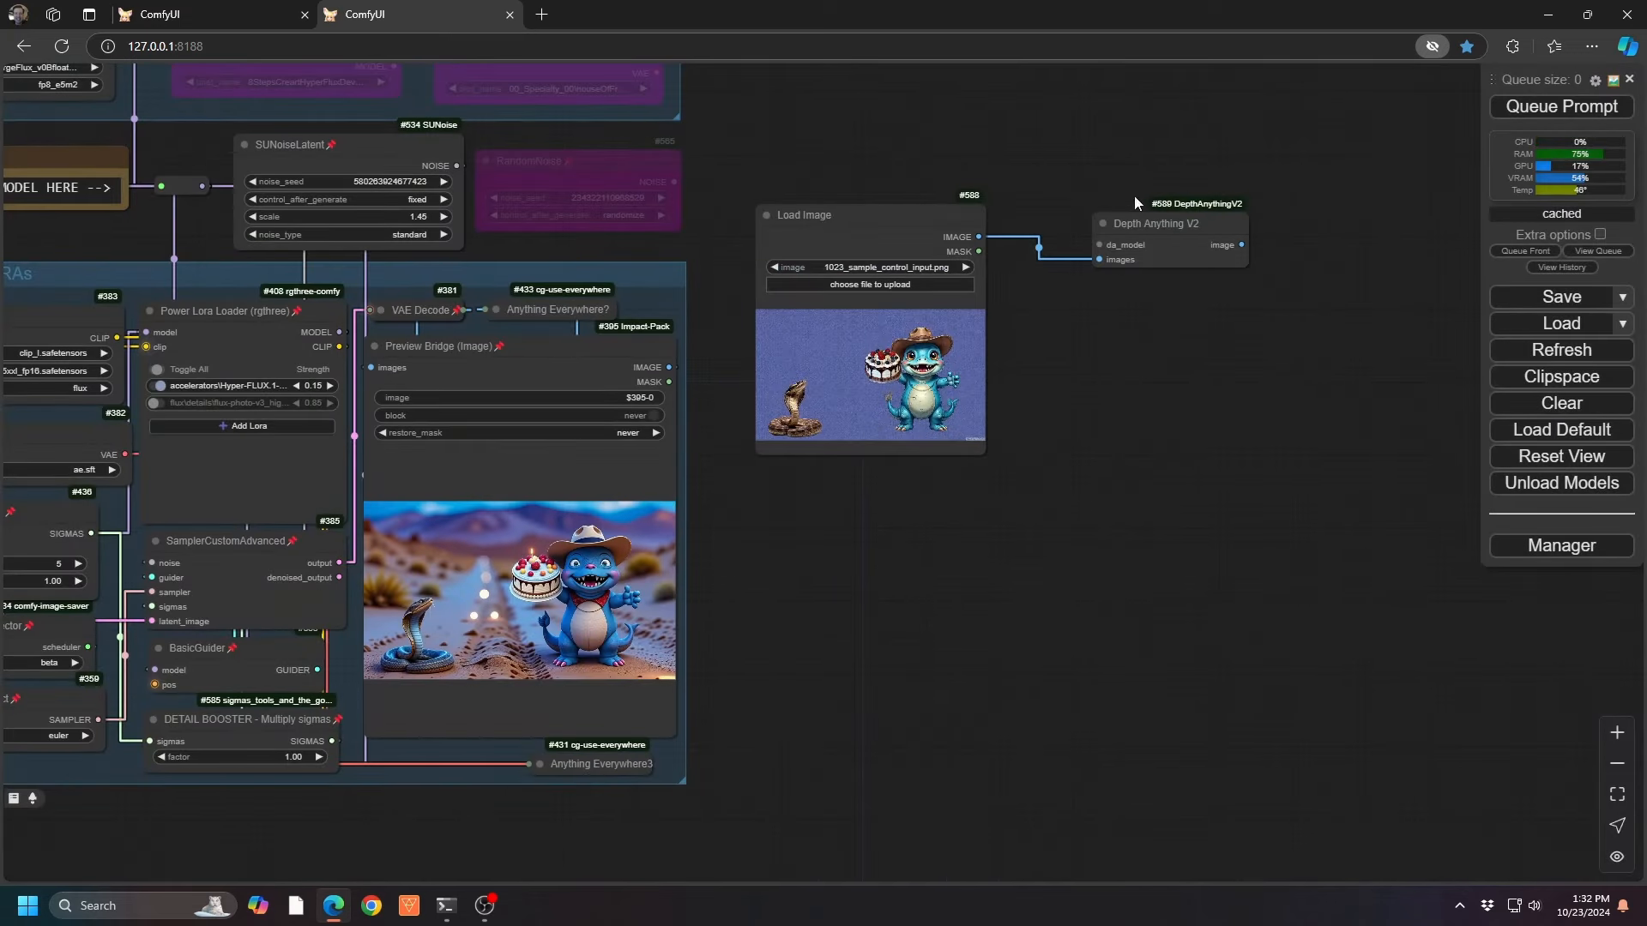
Add a DownloadAndLoadDepthAnythingV2Model node to the da_model input, then narrow it and place it above Depth Anything V2.
drag(1097, 244, 1072, 155)
click(1098, 236)
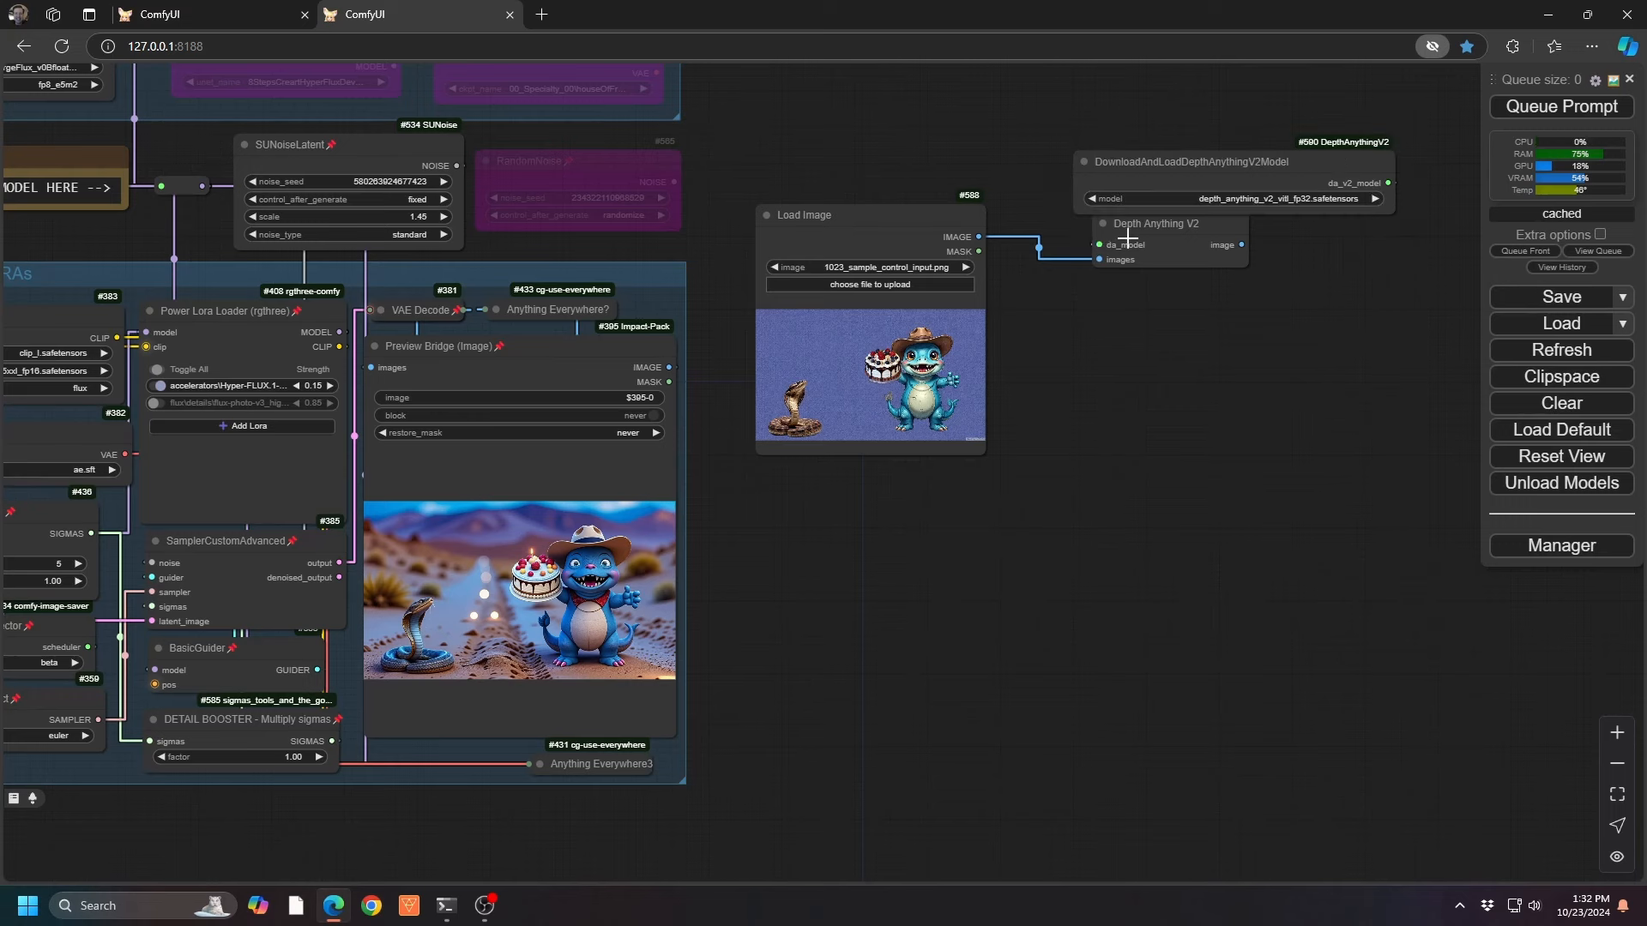
drag(1230, 185, 1137, 163)
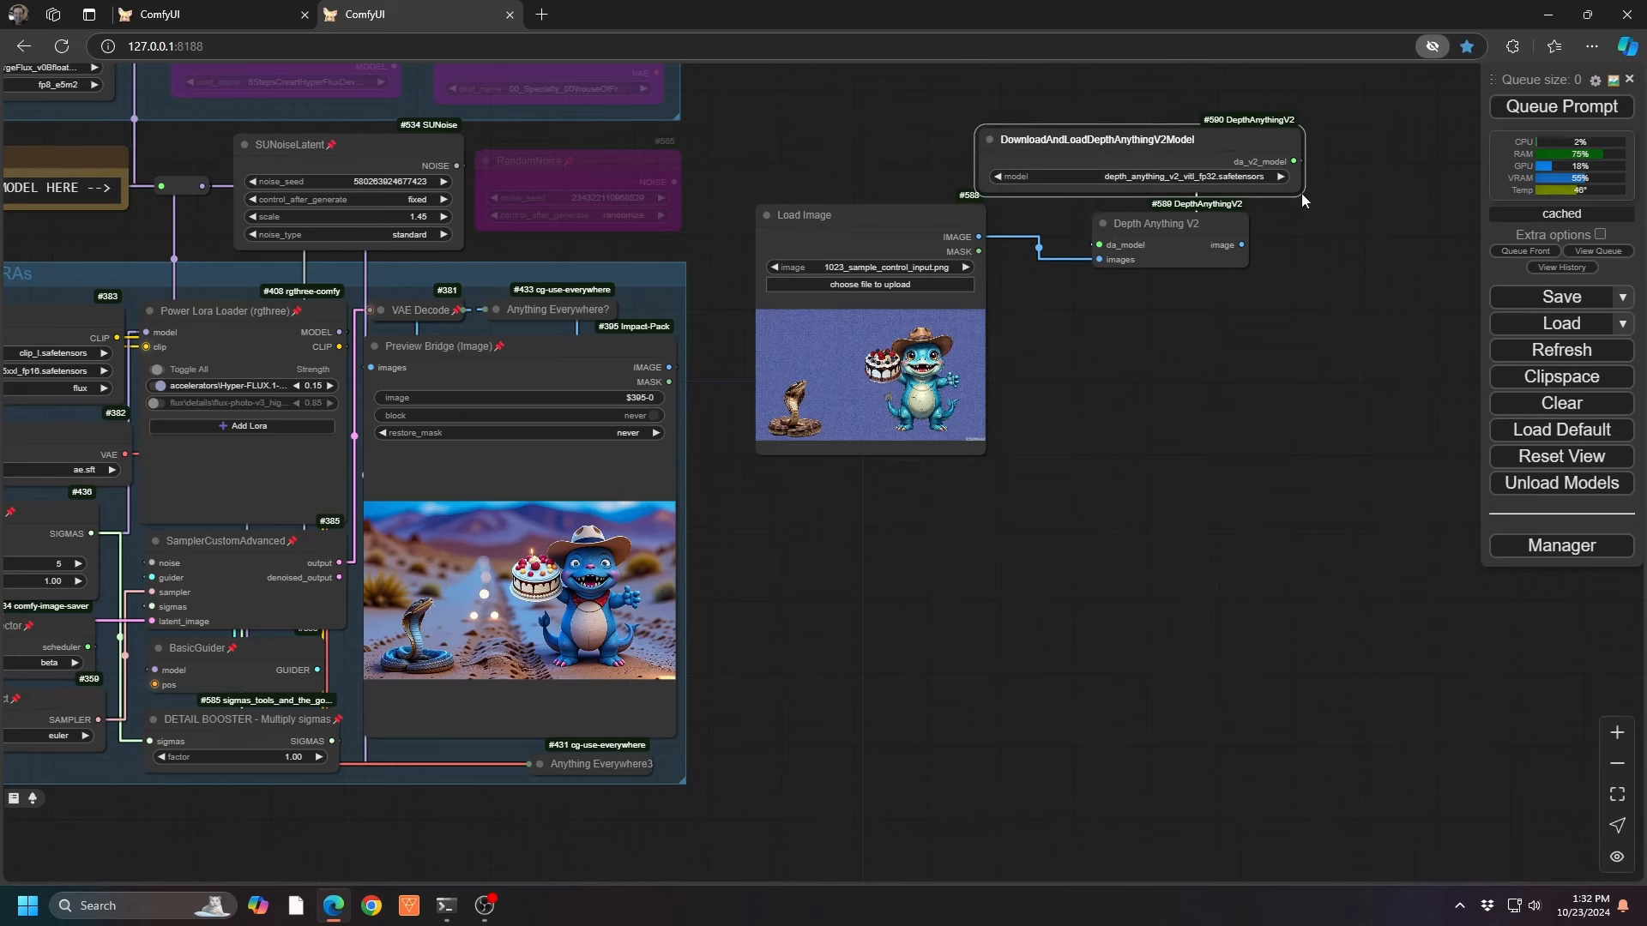
drag(1299, 191, 1203, 104)
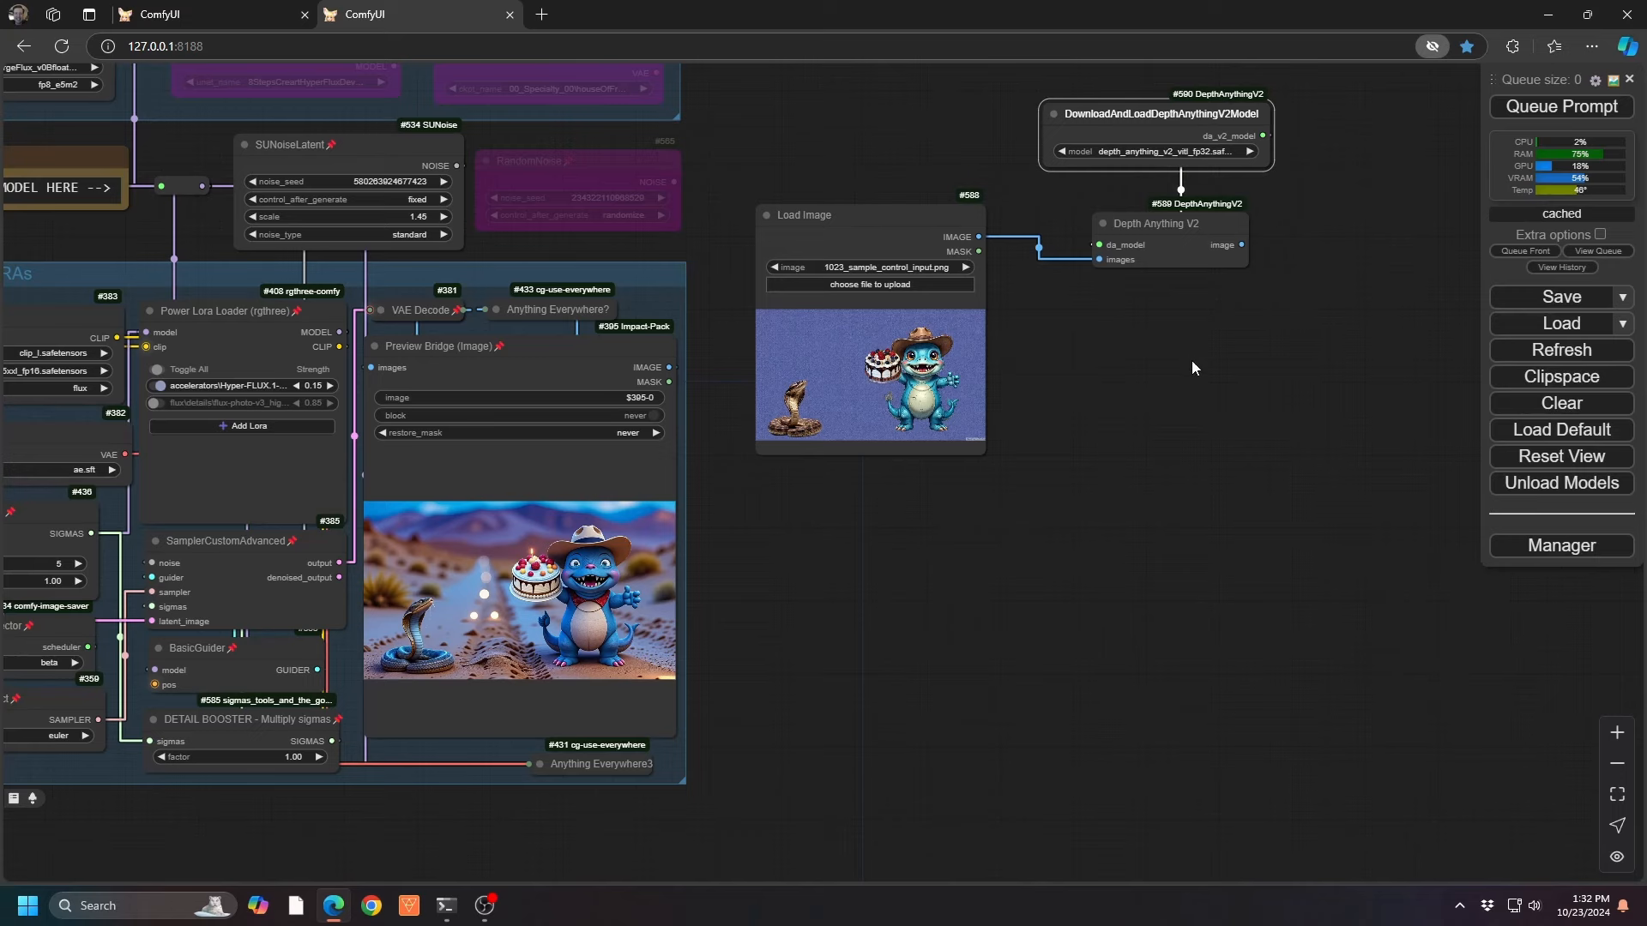
Add an Apply ControlNet node fed by the Depth Anything V2 image output and place it directly beneath that node.
drag(1246, 245, 1174, 329)
click(1191, 382)
text(appl)
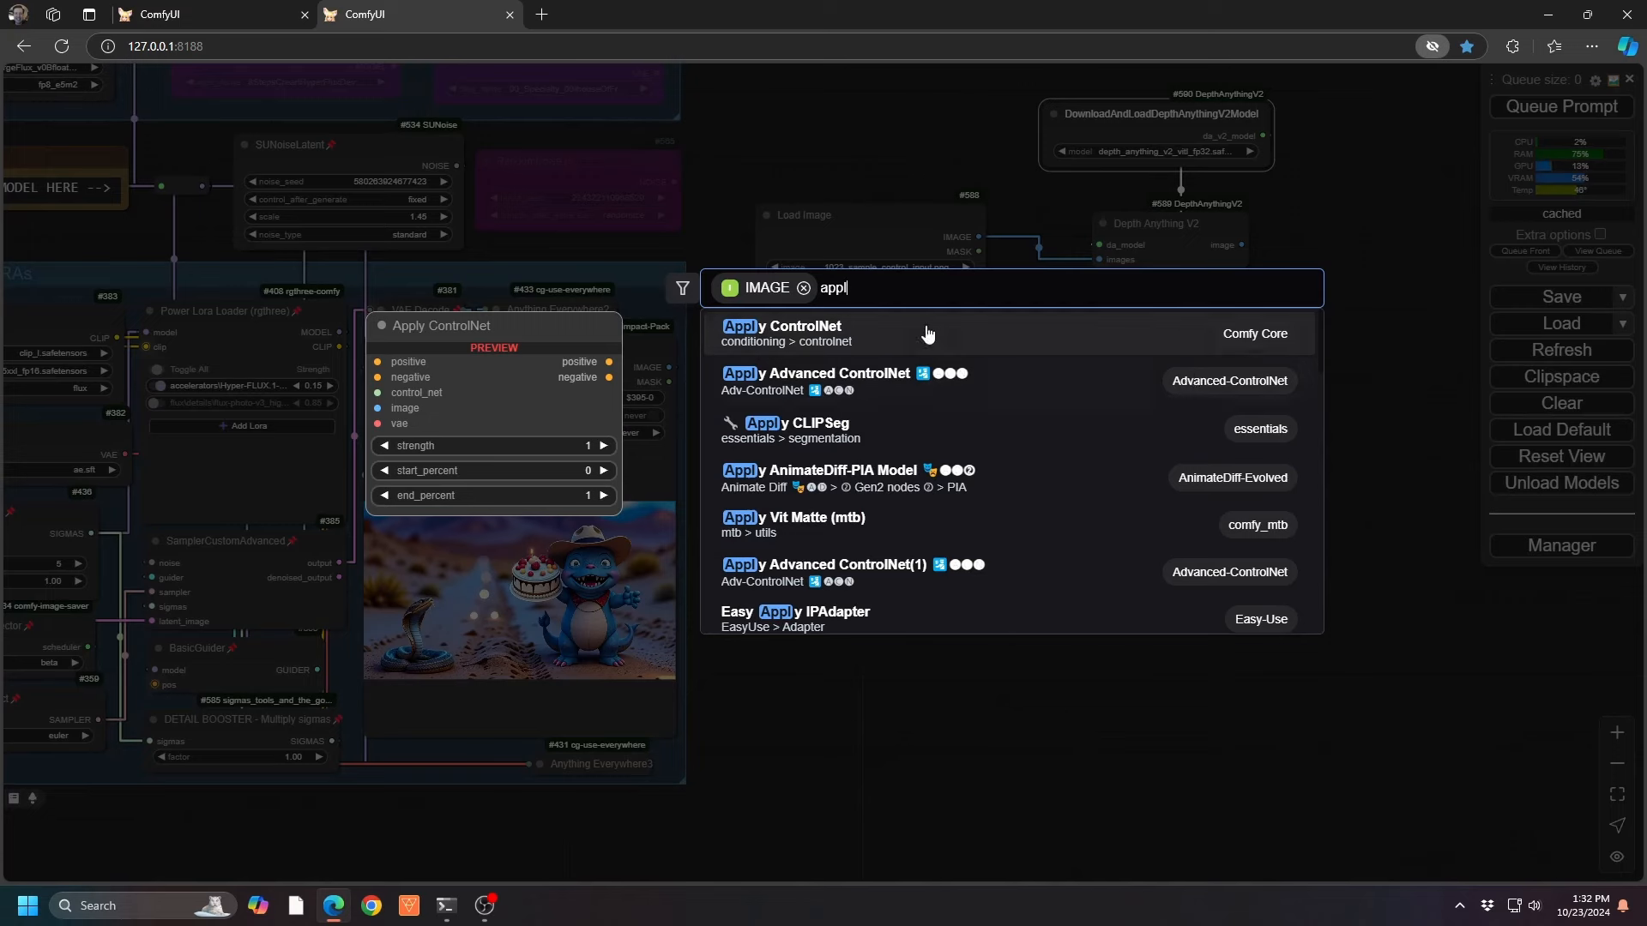
key(Return)
click(1258, 348)
drag(1258, 348, 1158, 316)
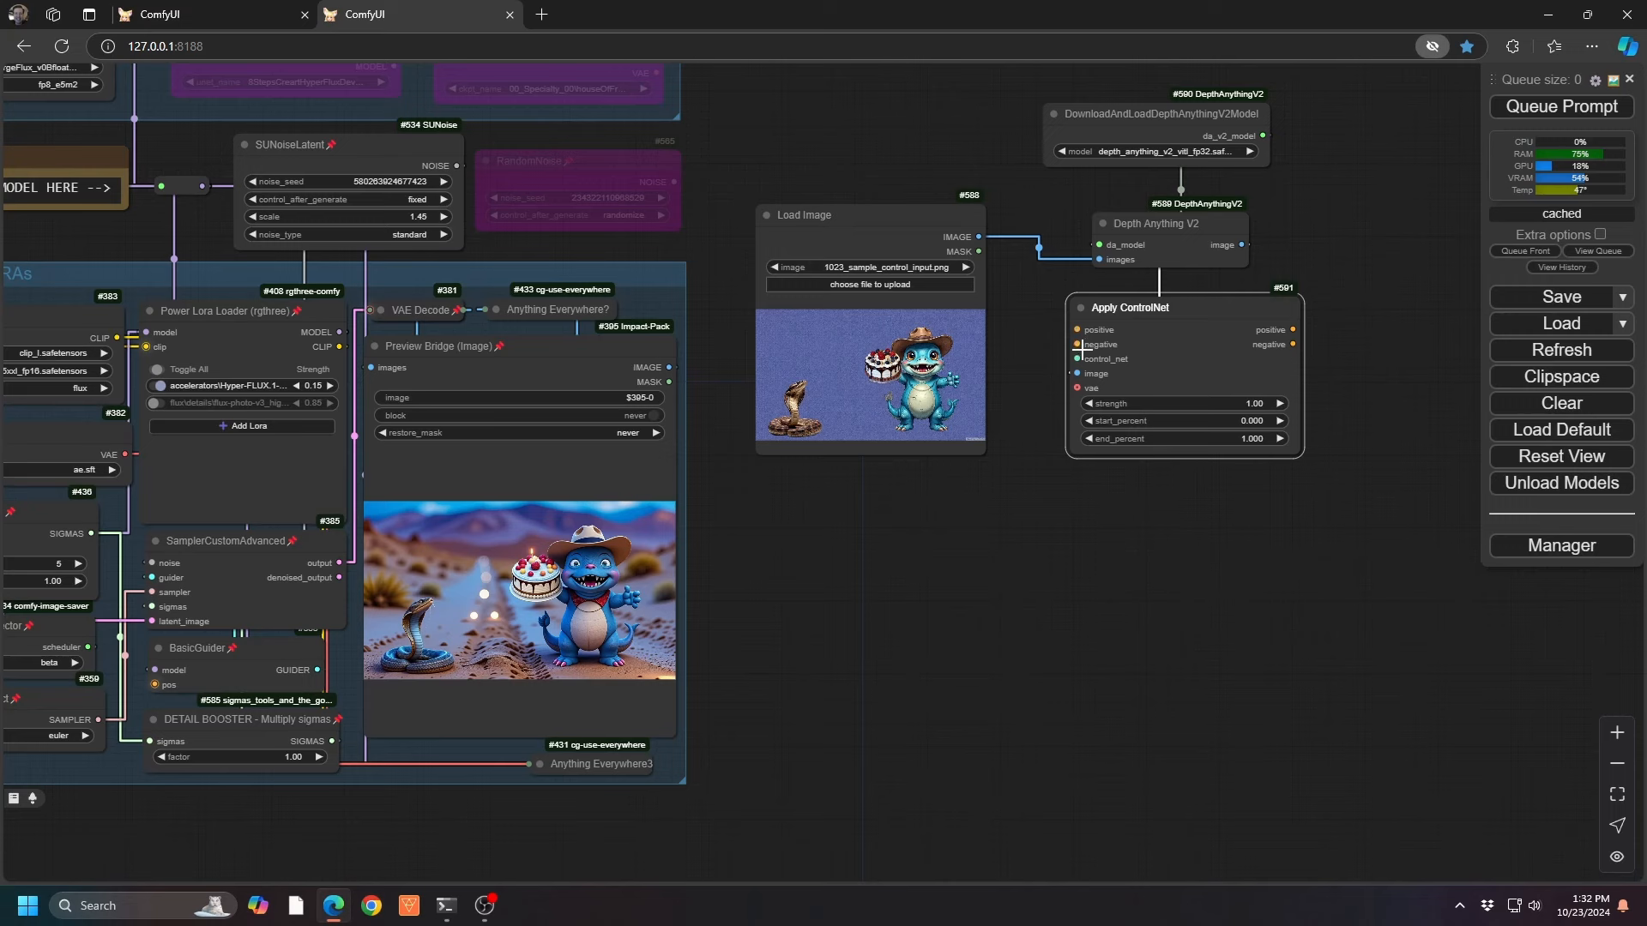
Add an empty CLIPTextEncode node to Apply ControlNet's negative input, collapse it, and park it beside the node.
drag(1083, 350, 995, 485)
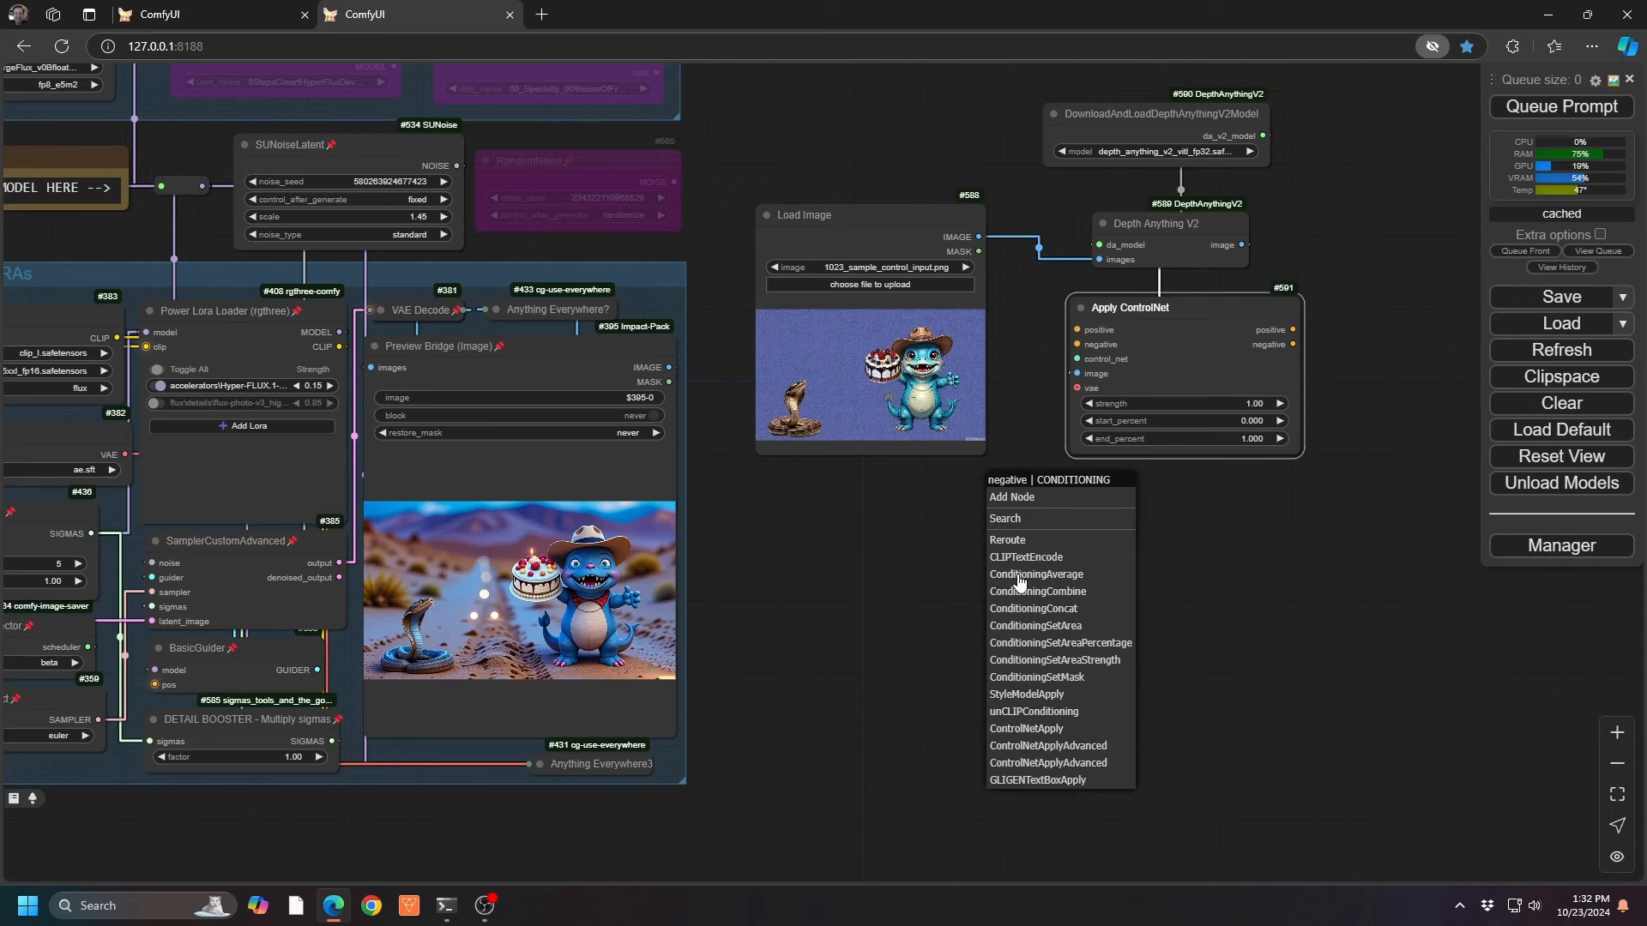
click(1028, 560)
click(1005, 486)
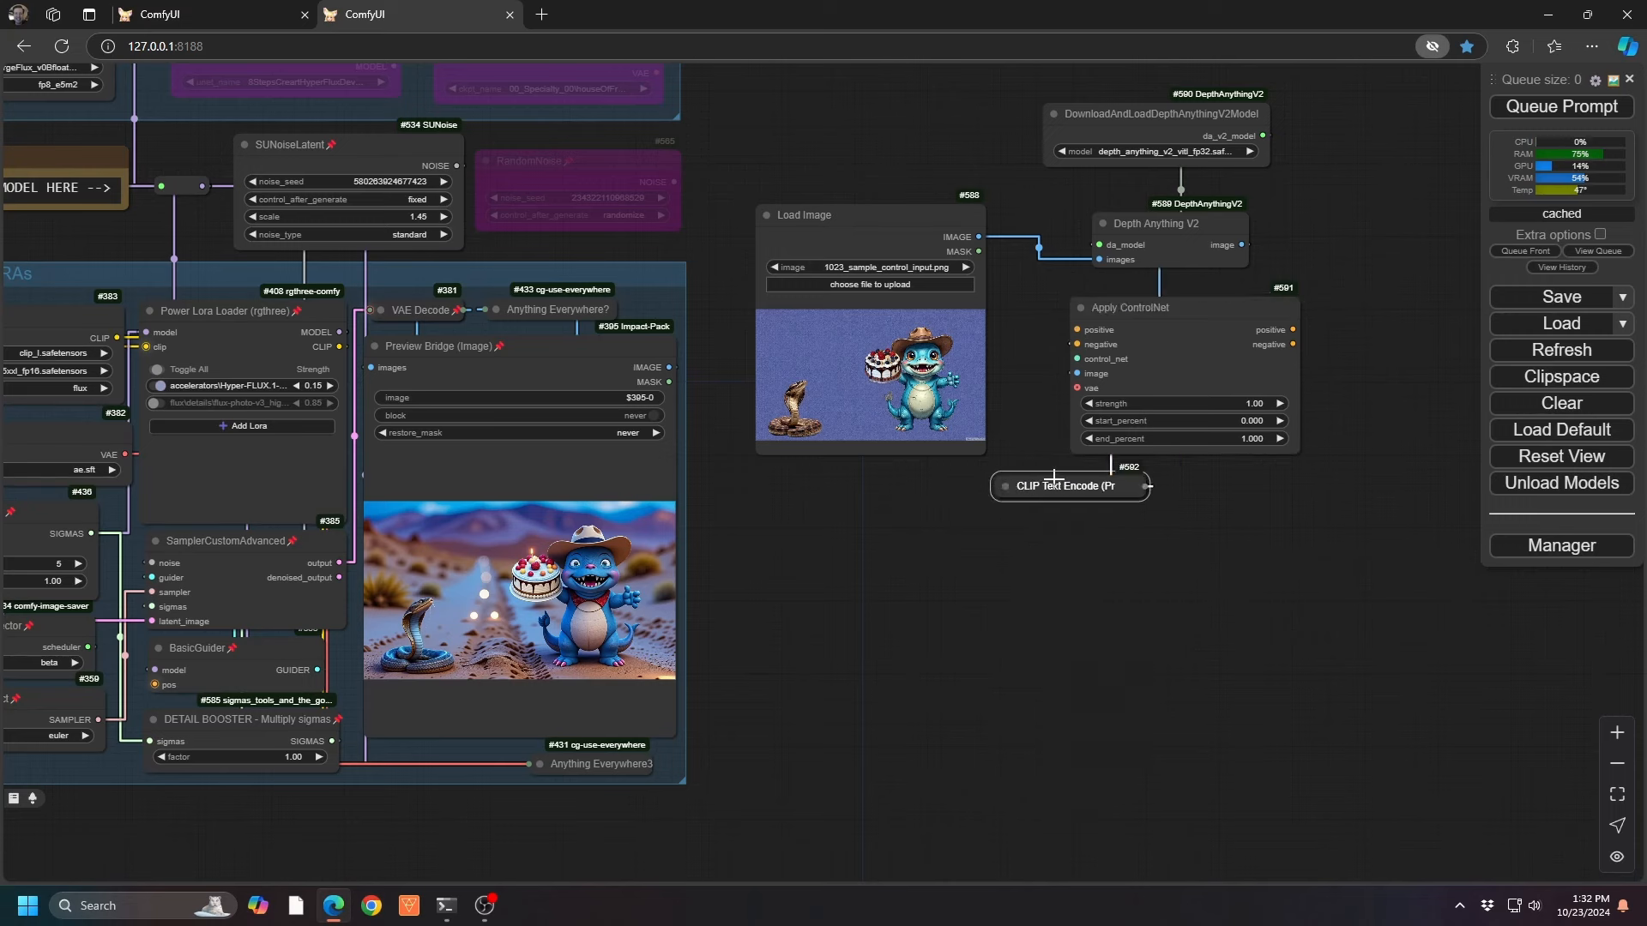
drag(1054, 477, 1392, 351)
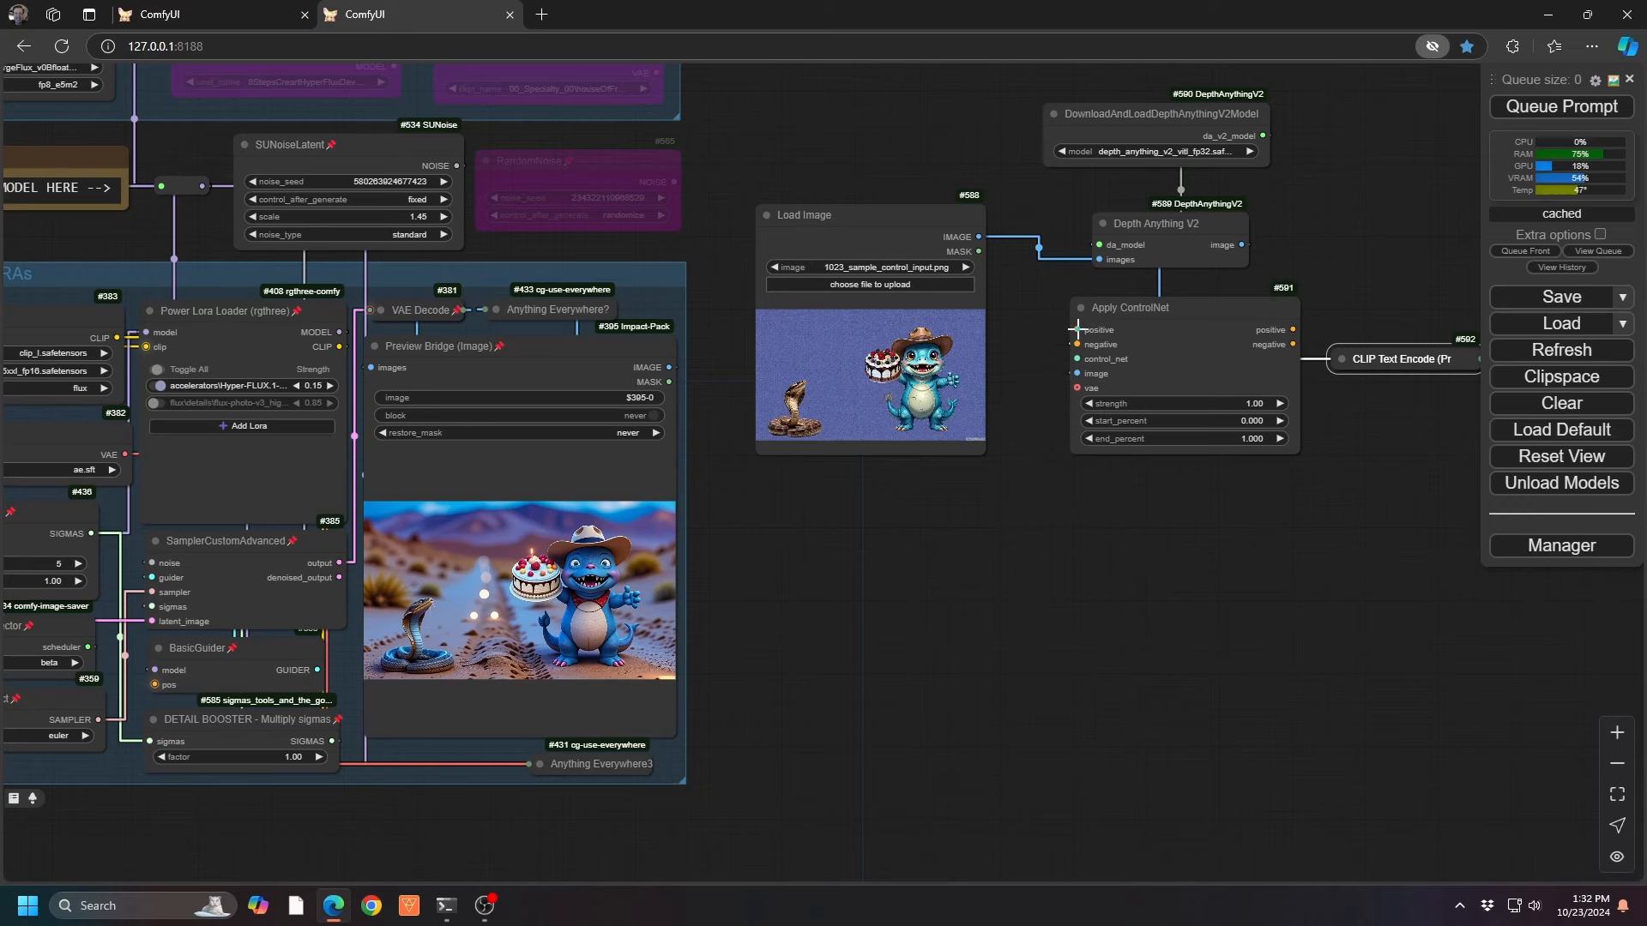
Add positive CLIPTextEncode node: "water demon holding a glowing green cake by a fiery serpent blowing smoke, the background of desert sands during the morning, morning sun beams".
drag(1077, 329, 914, 496)
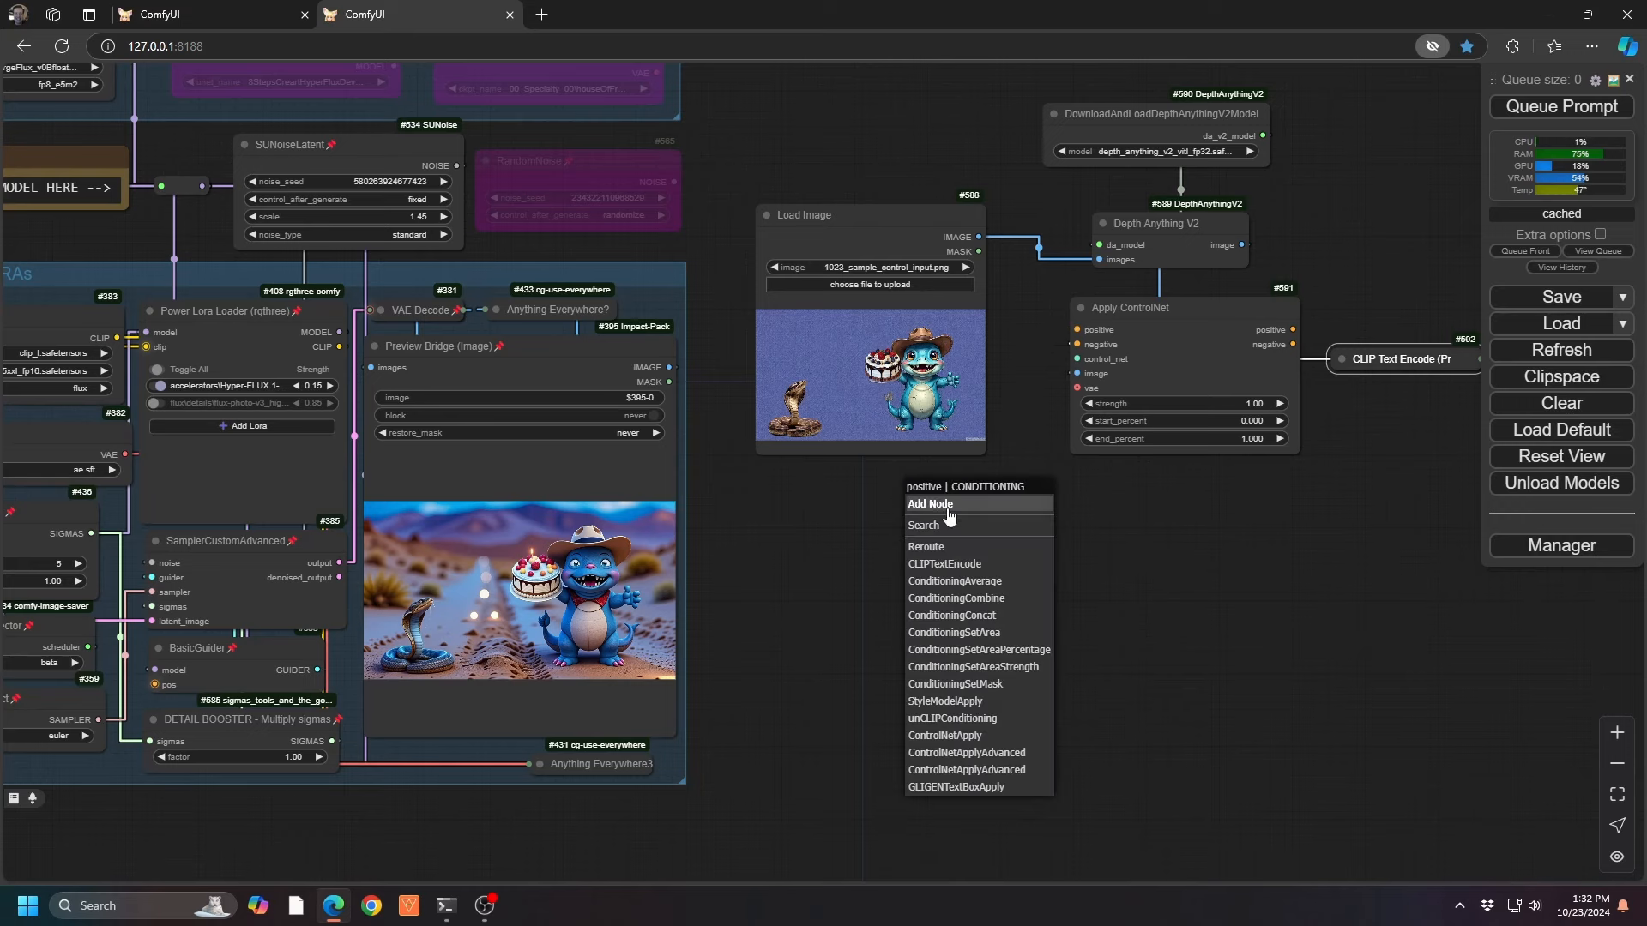
click(955, 563)
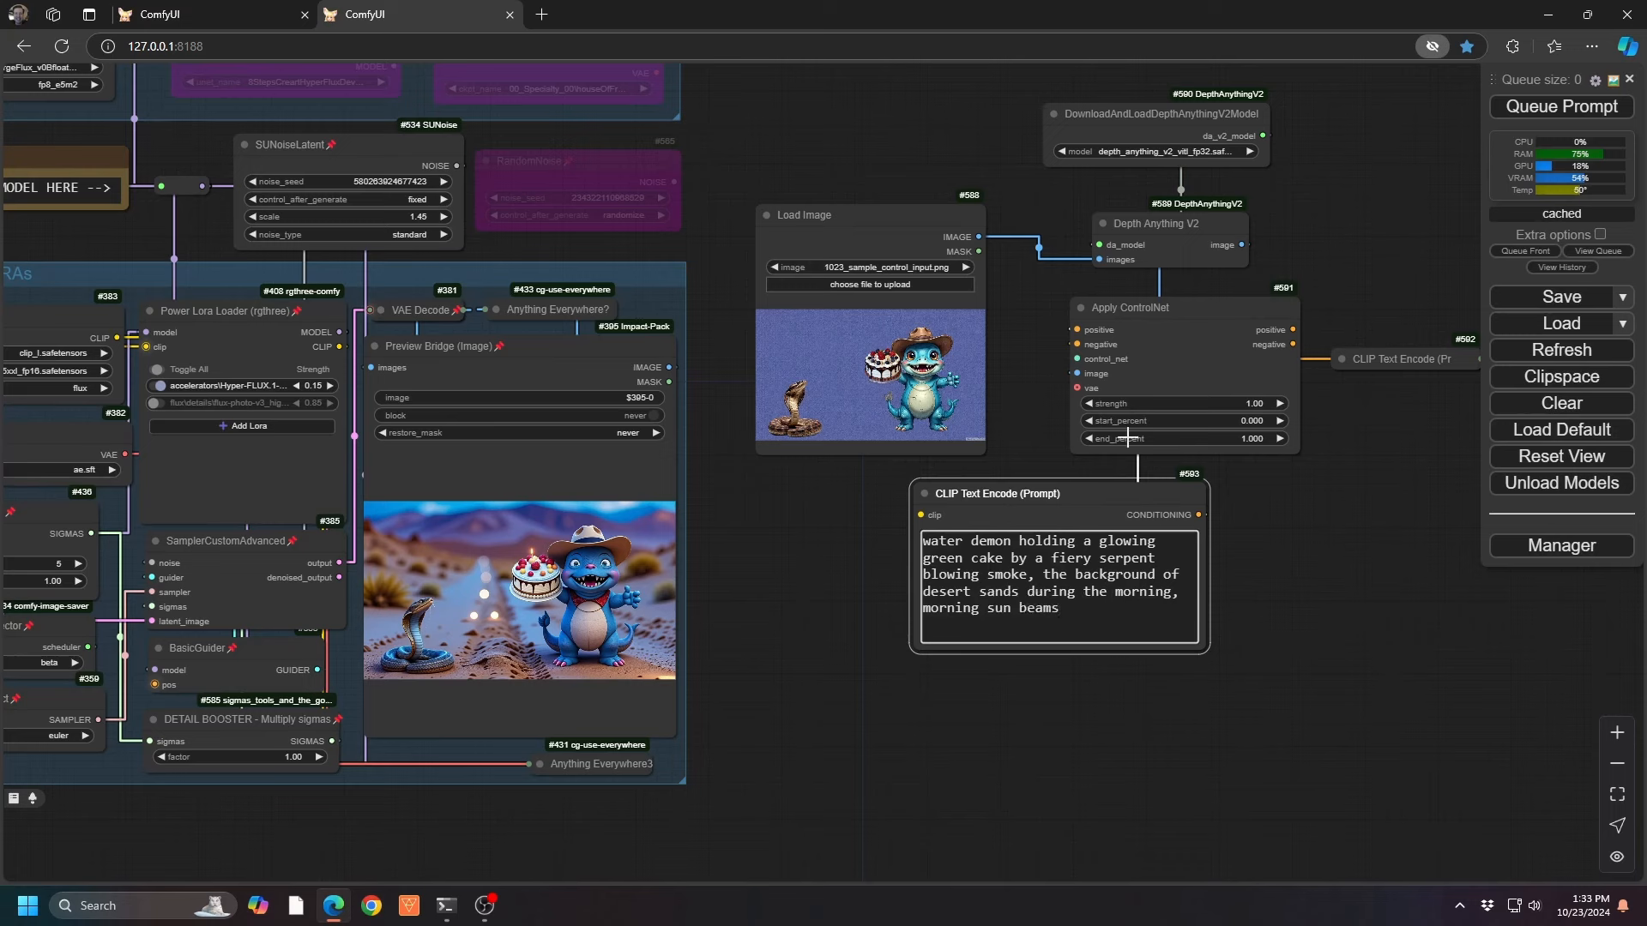
drag(1052, 494, 1116, 492)
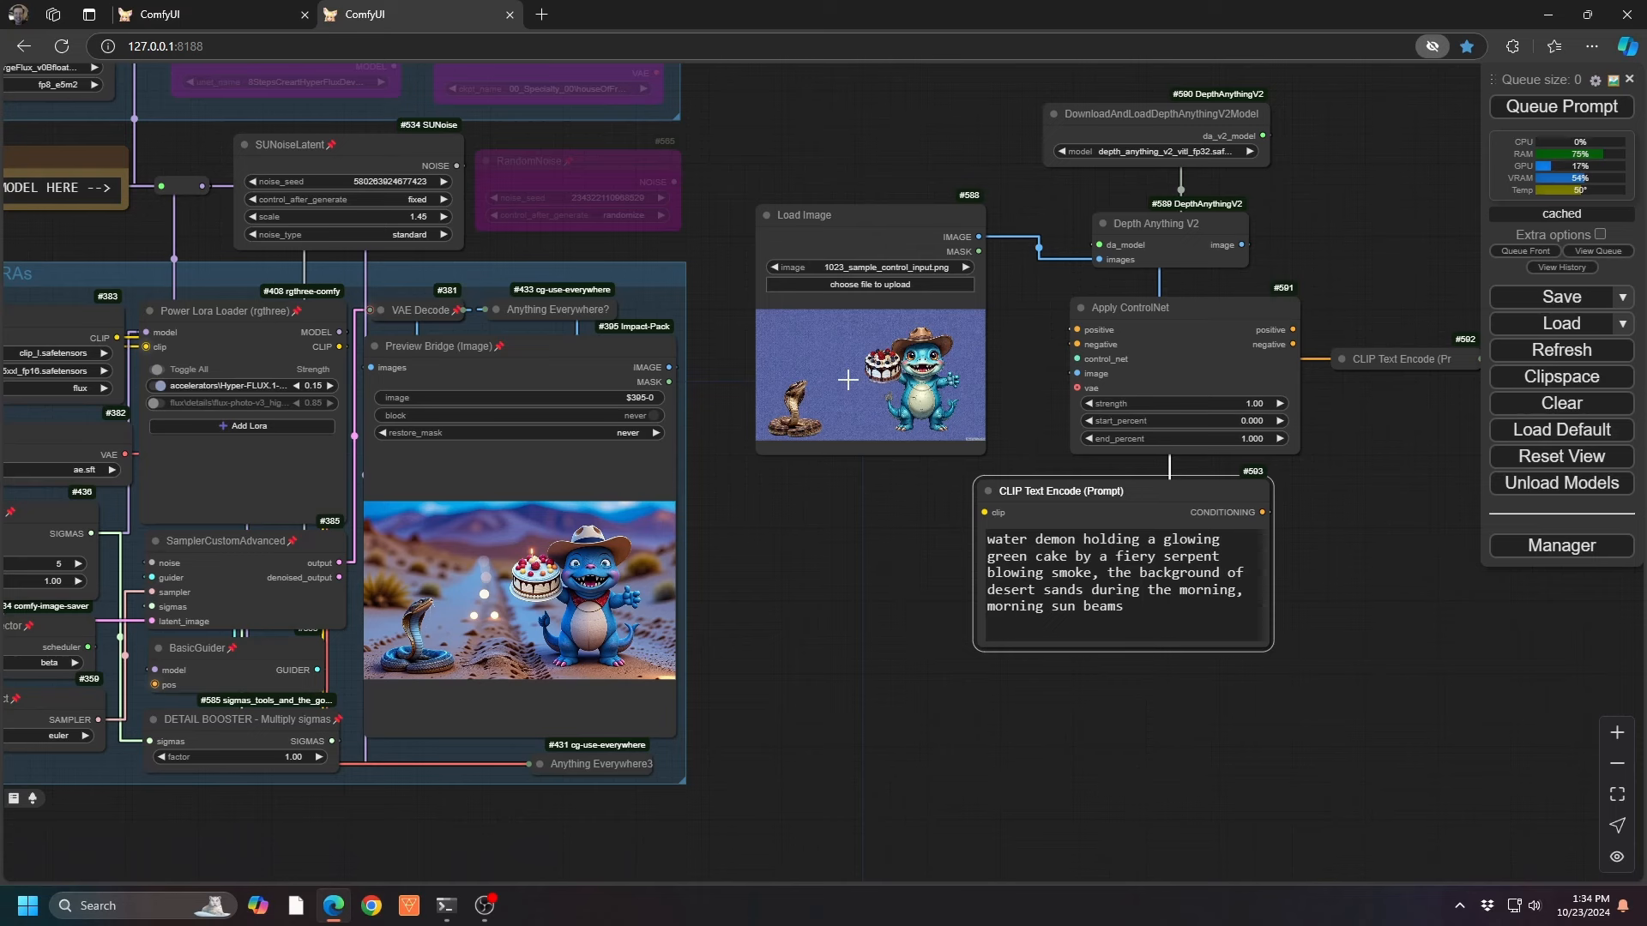
drag(1159, 493, 1217, 482)
Set the Apply ControlNet strength to 0.5.
click(1239, 403)
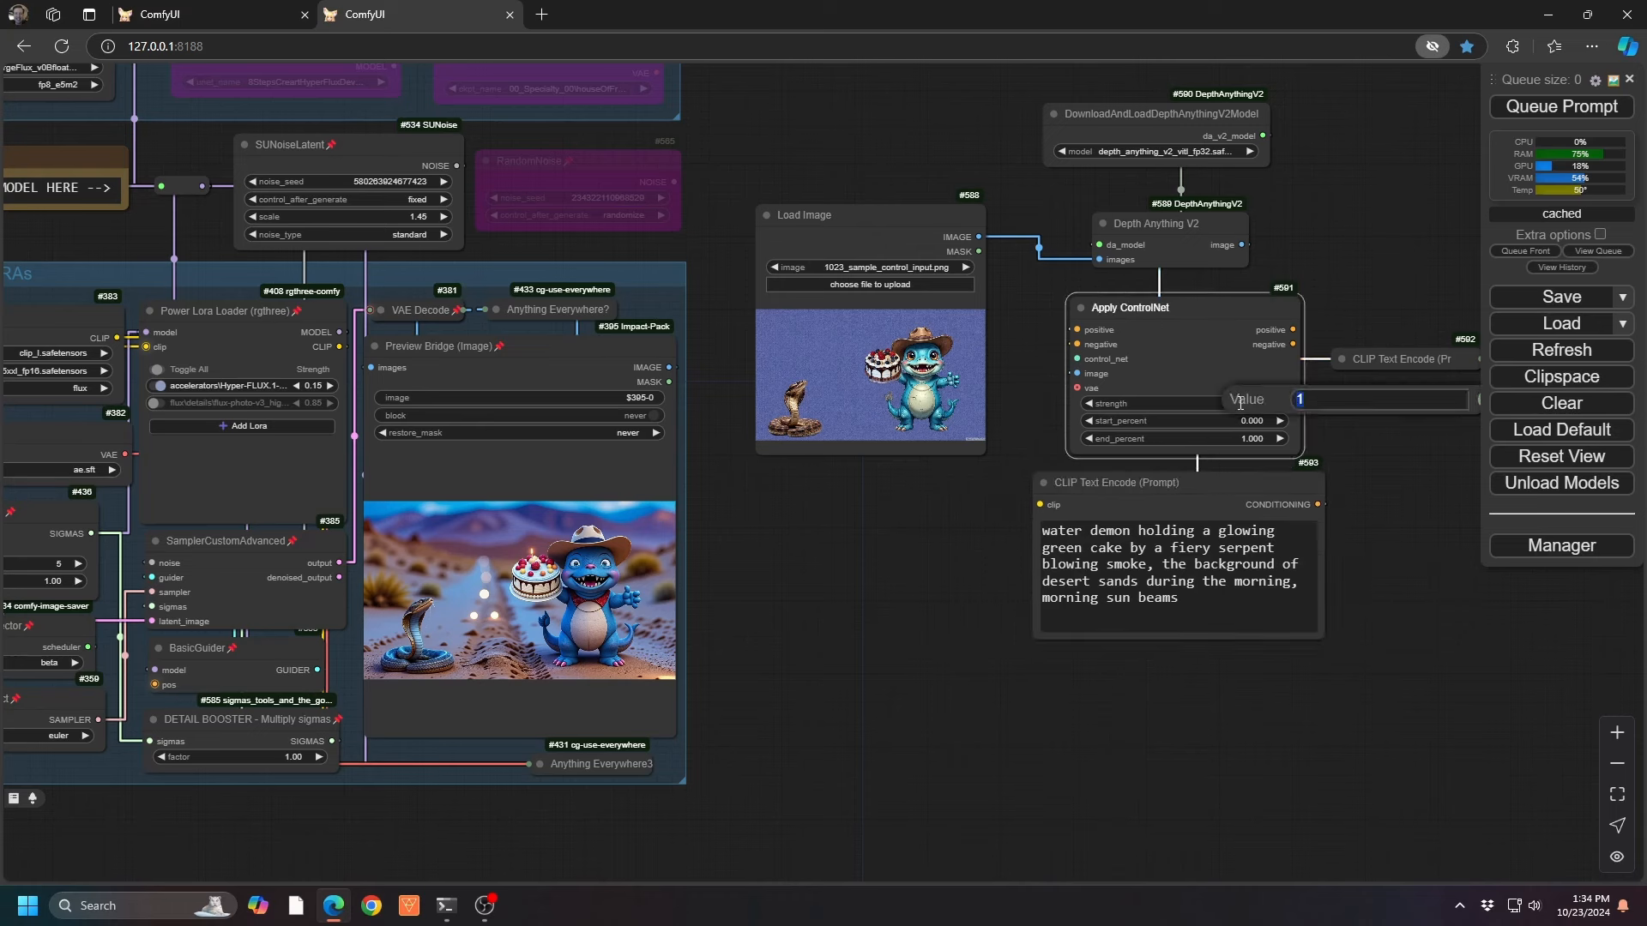
text(0.5)
key(Return)
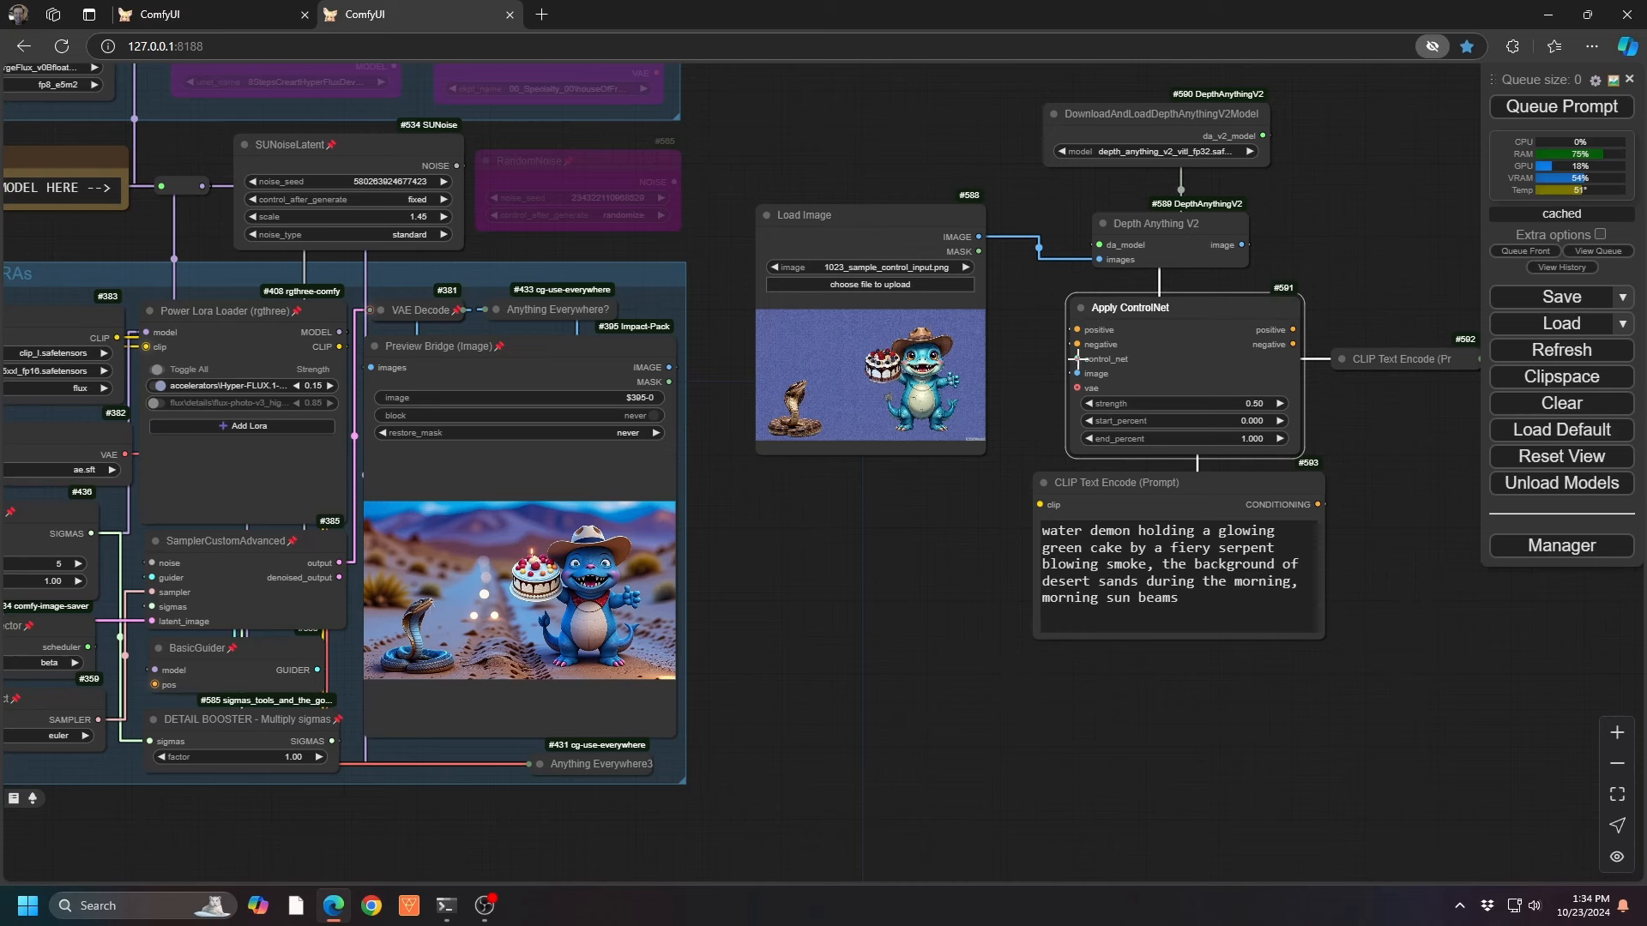
Add a Load ControlNet Model node to the control_net input and choose flux_control_union.safetensors as its model.
drag(1078, 359, 841, 549)
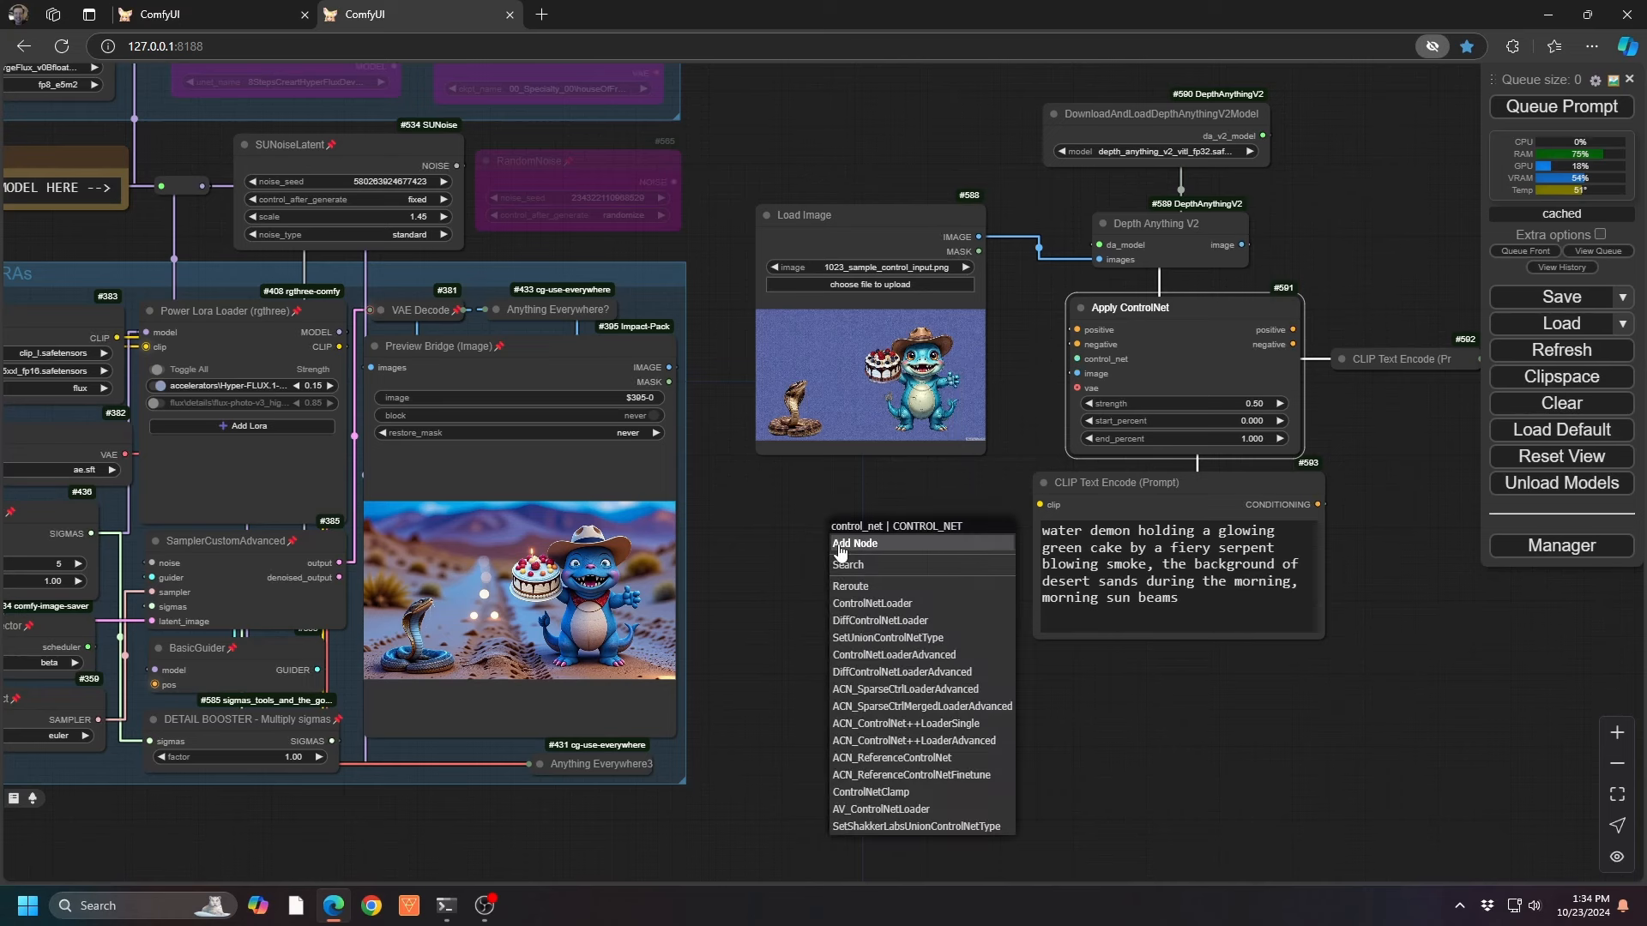
click(866, 604)
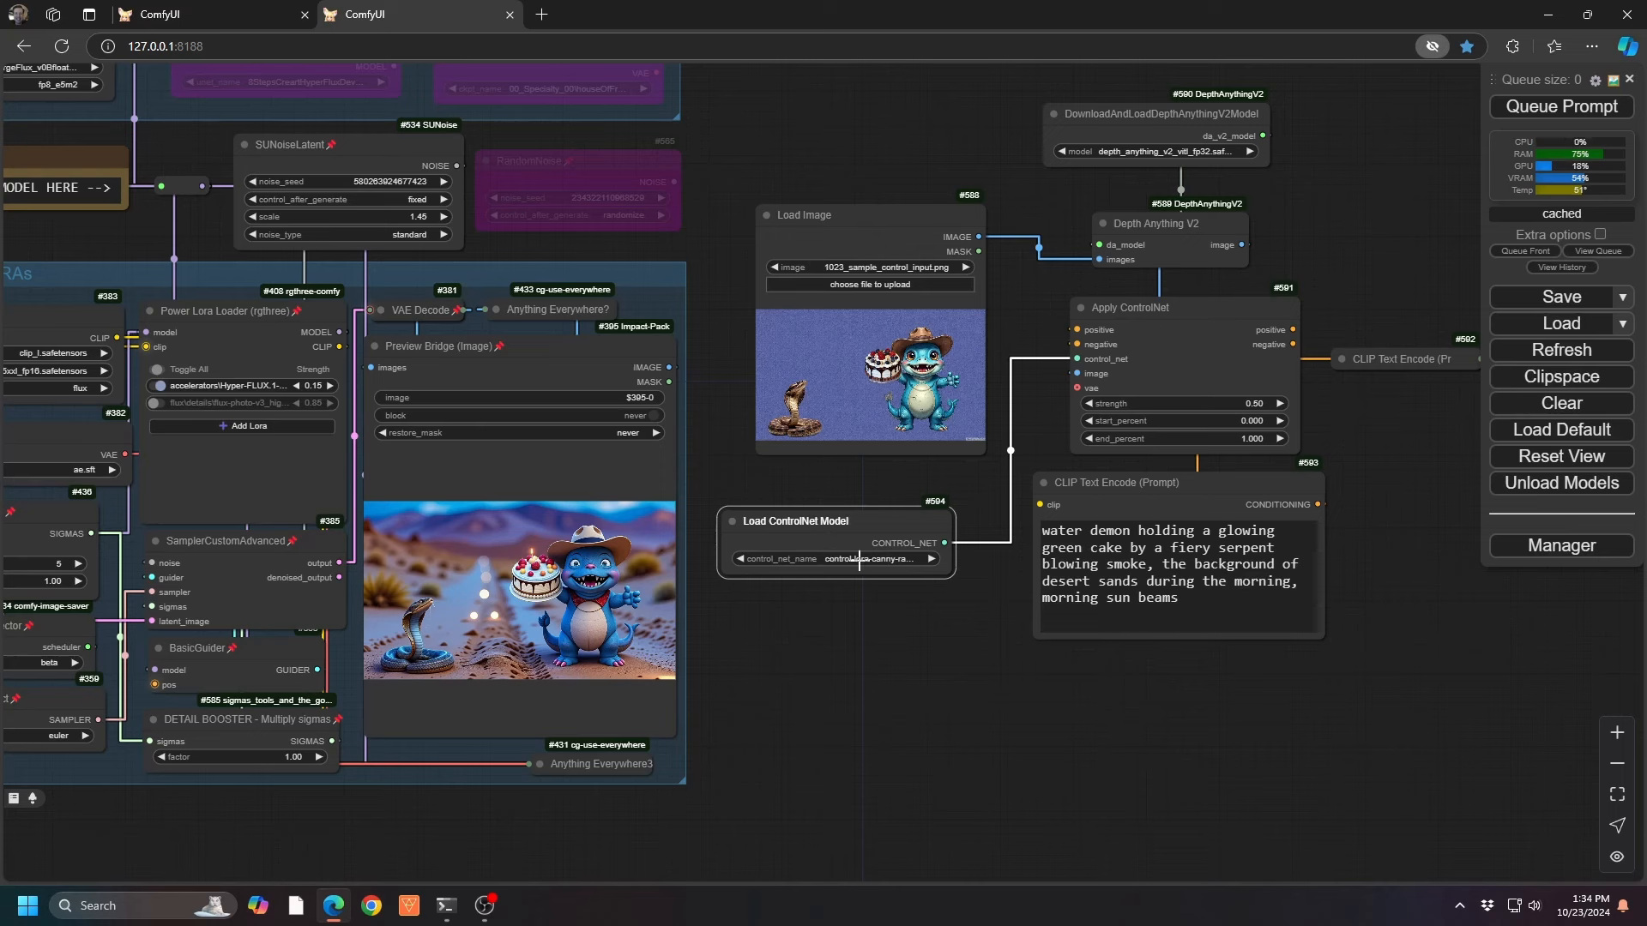
mouse_move(866, 518)
mouse_down()
mouse_move(857, 794)
mouse_move(854, 517)
mouse_up()
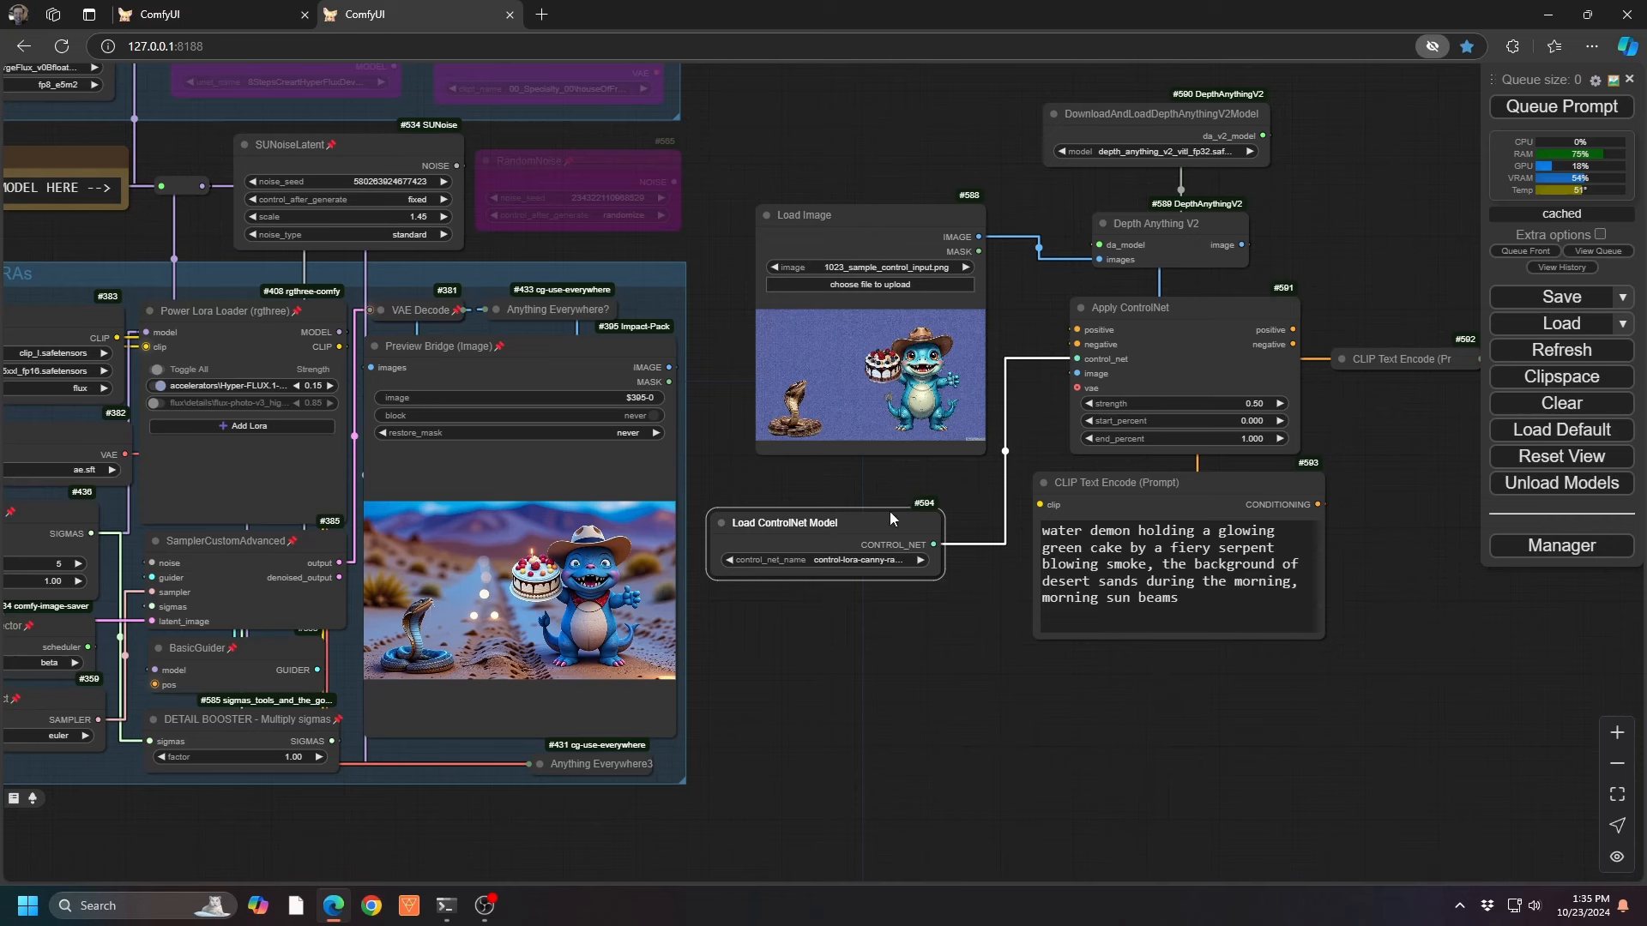
click(857, 559)
text(unio)
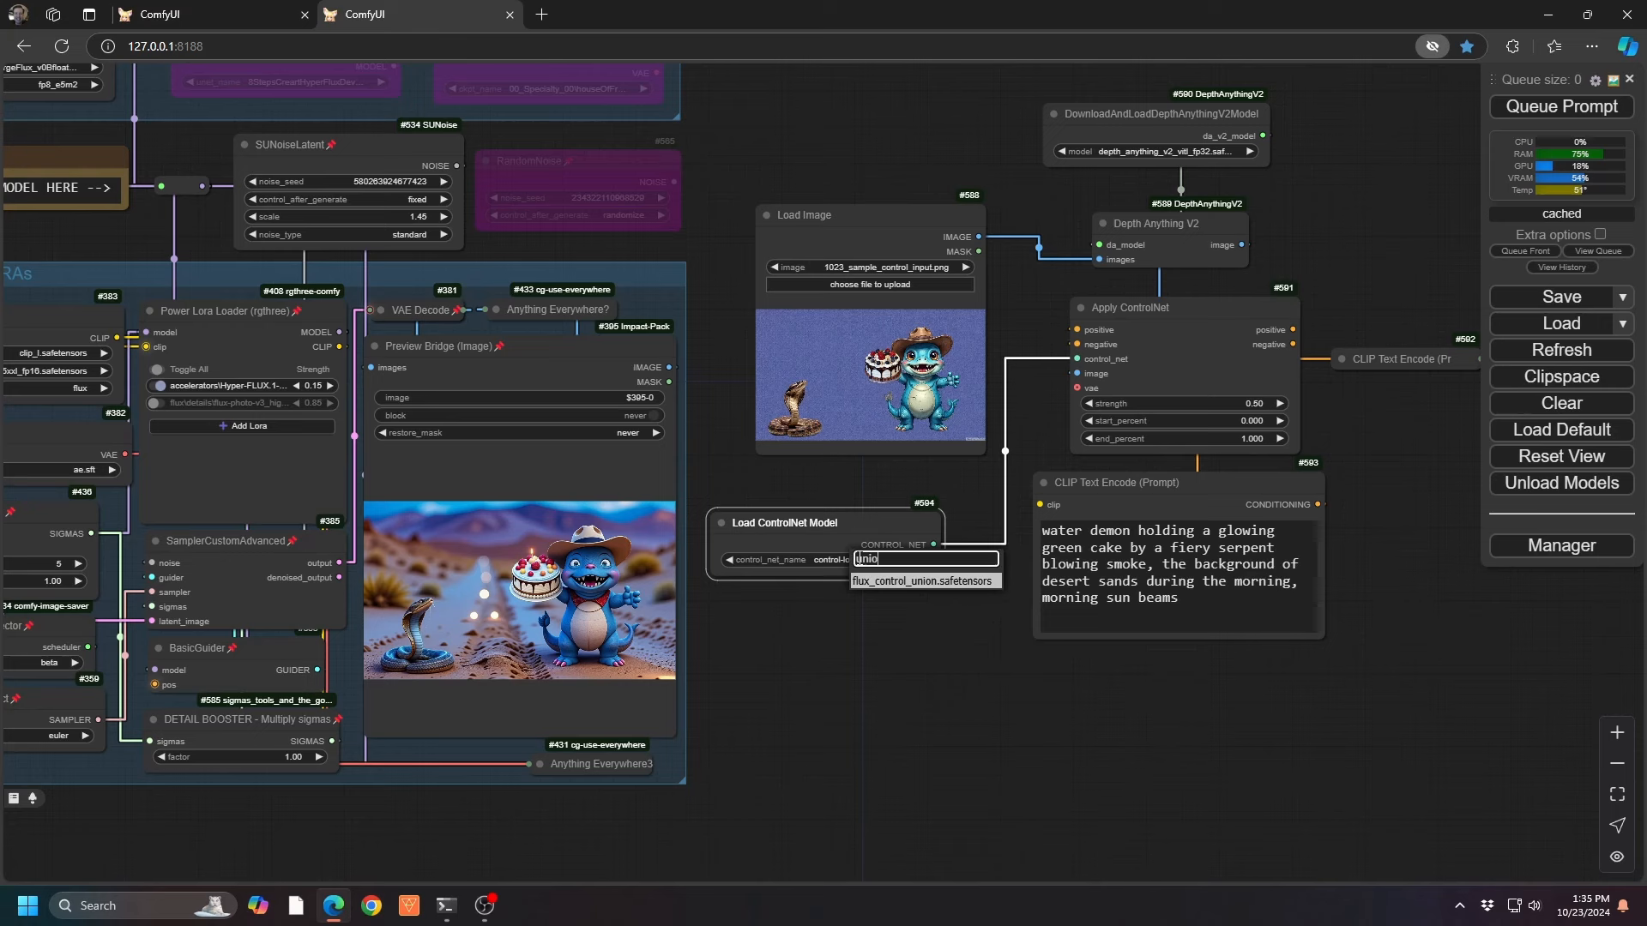
click(966, 582)
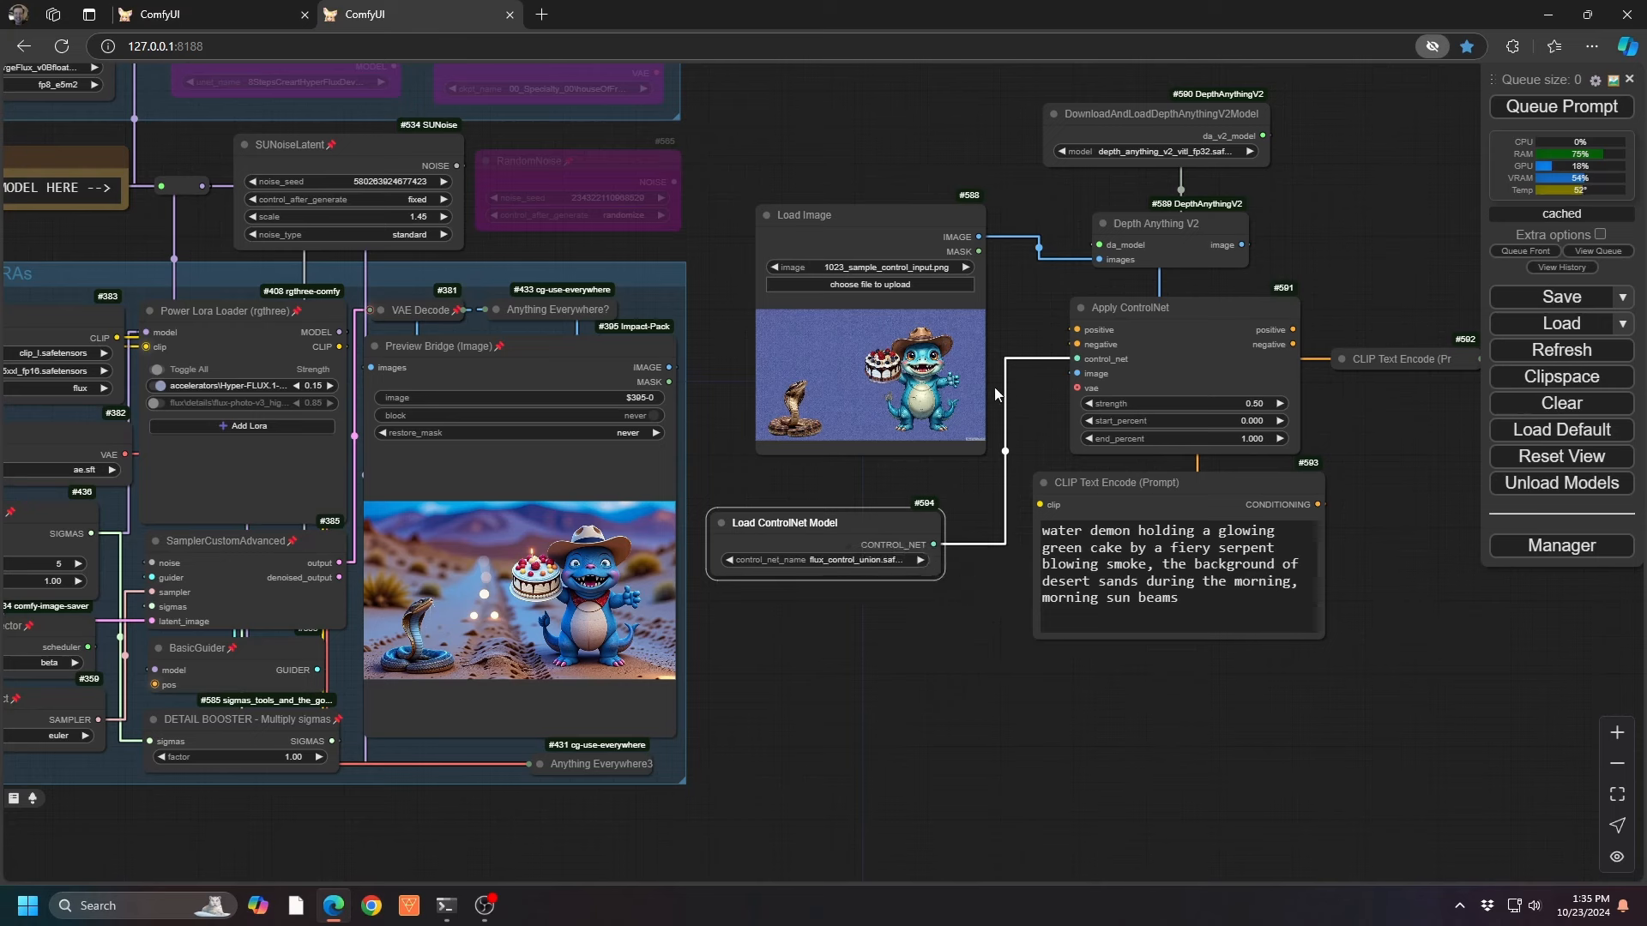
Reroute the loaded ControlNet model's output into a new SetUnionControlNetType node.
drag(1077, 358, 1023, 707)
click(1033, 601)
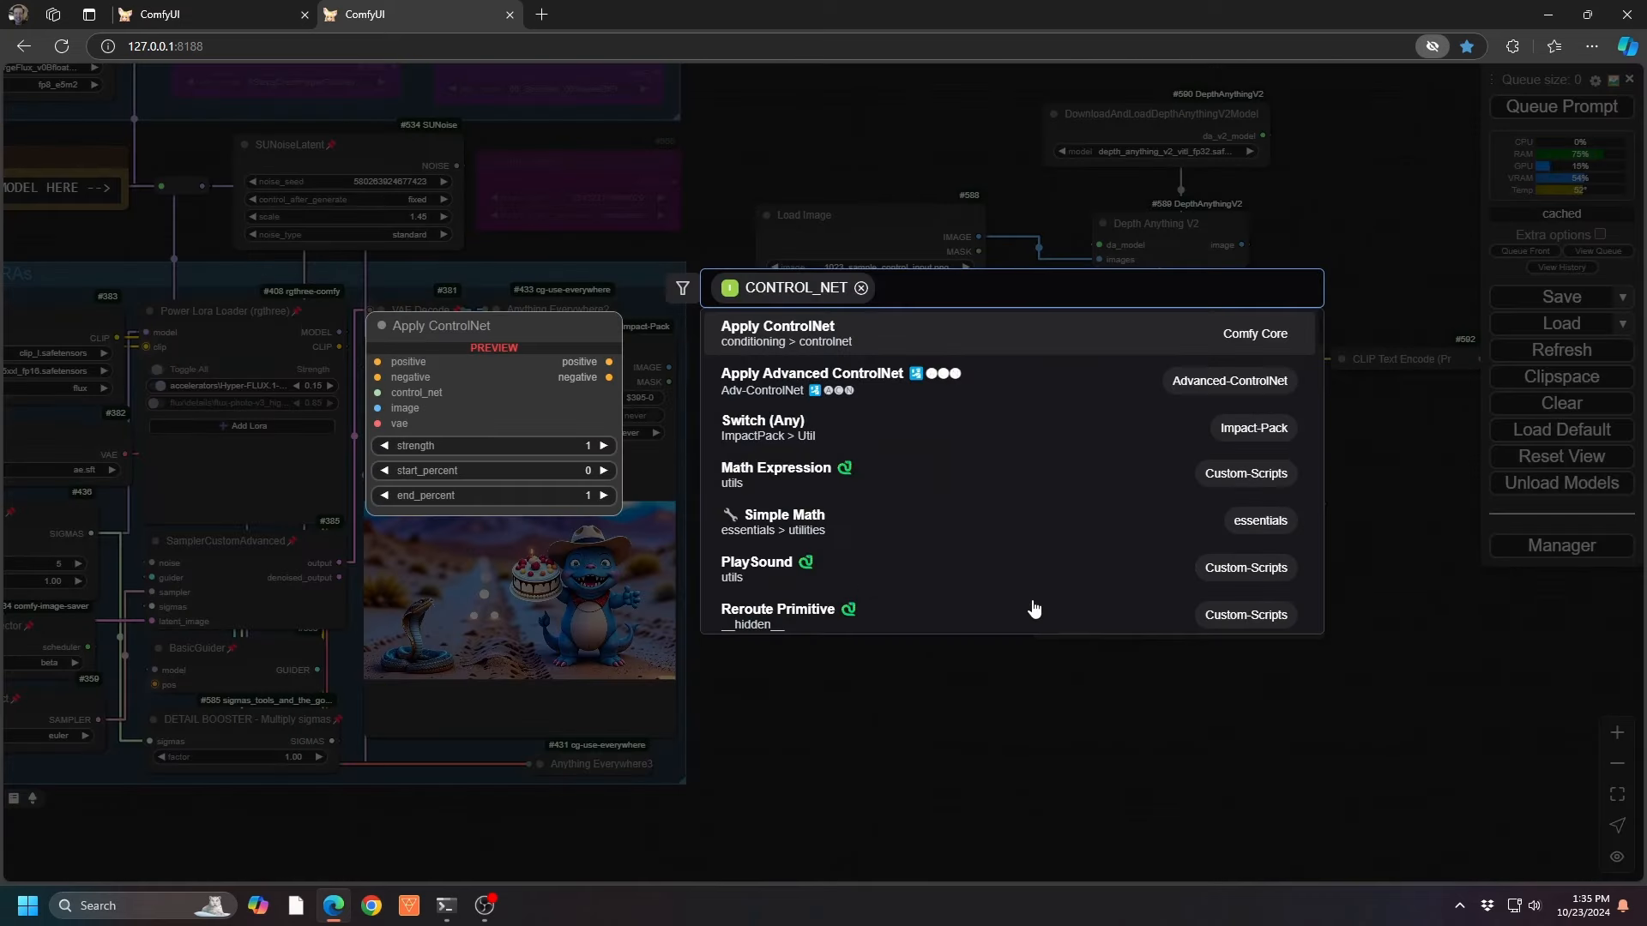
text(union)
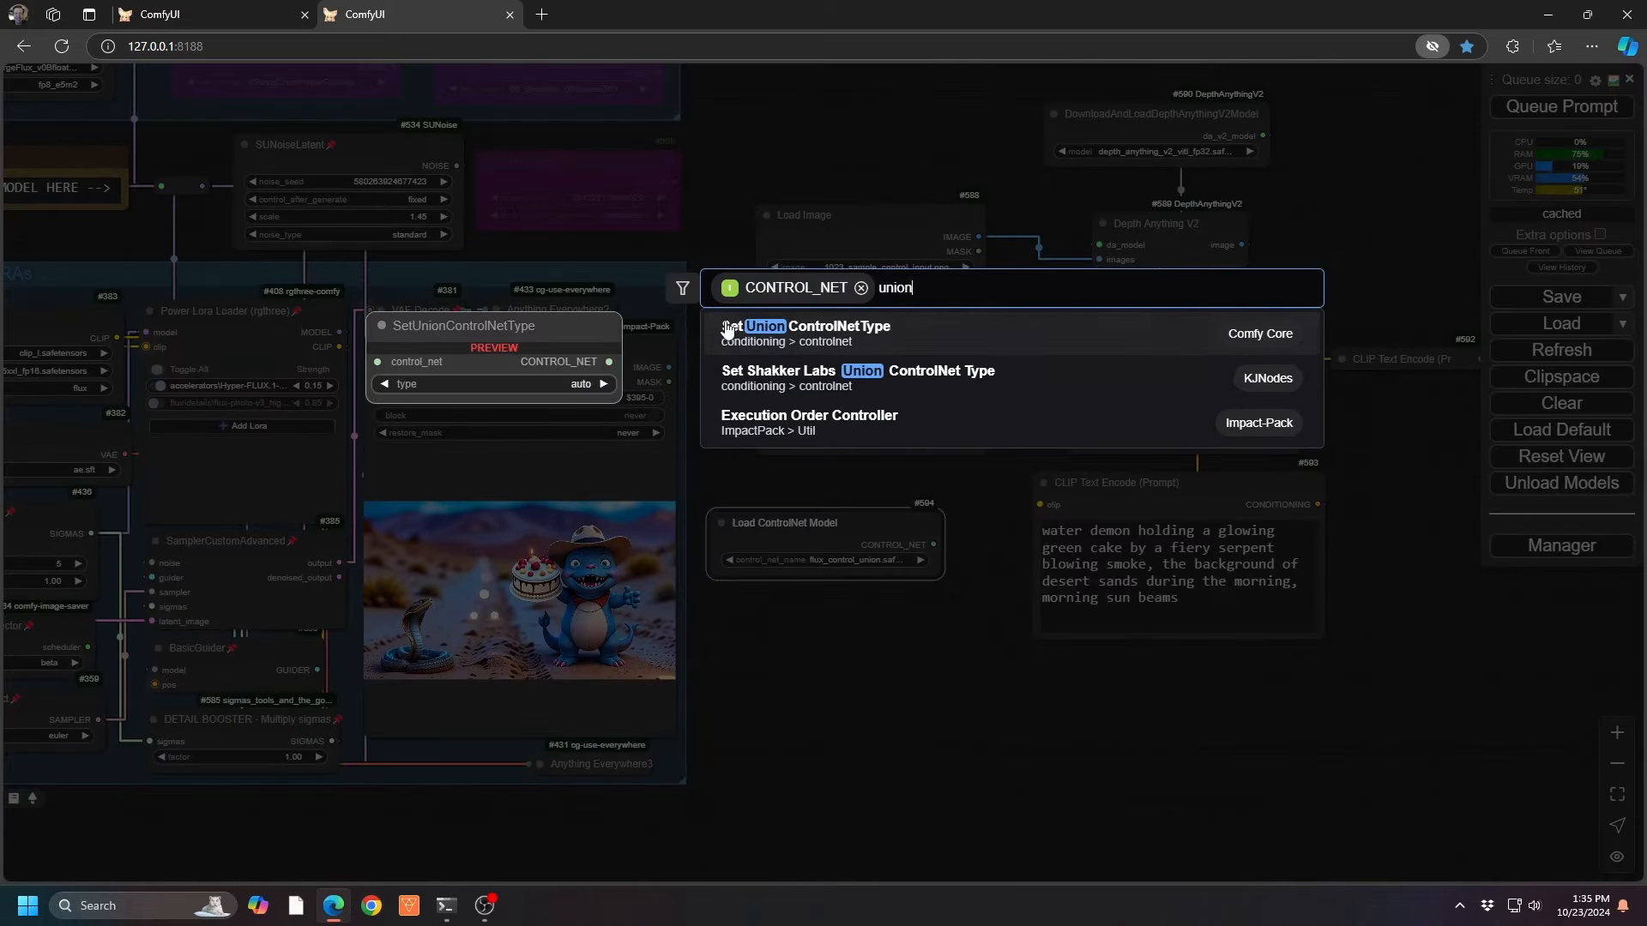
click(883, 334)
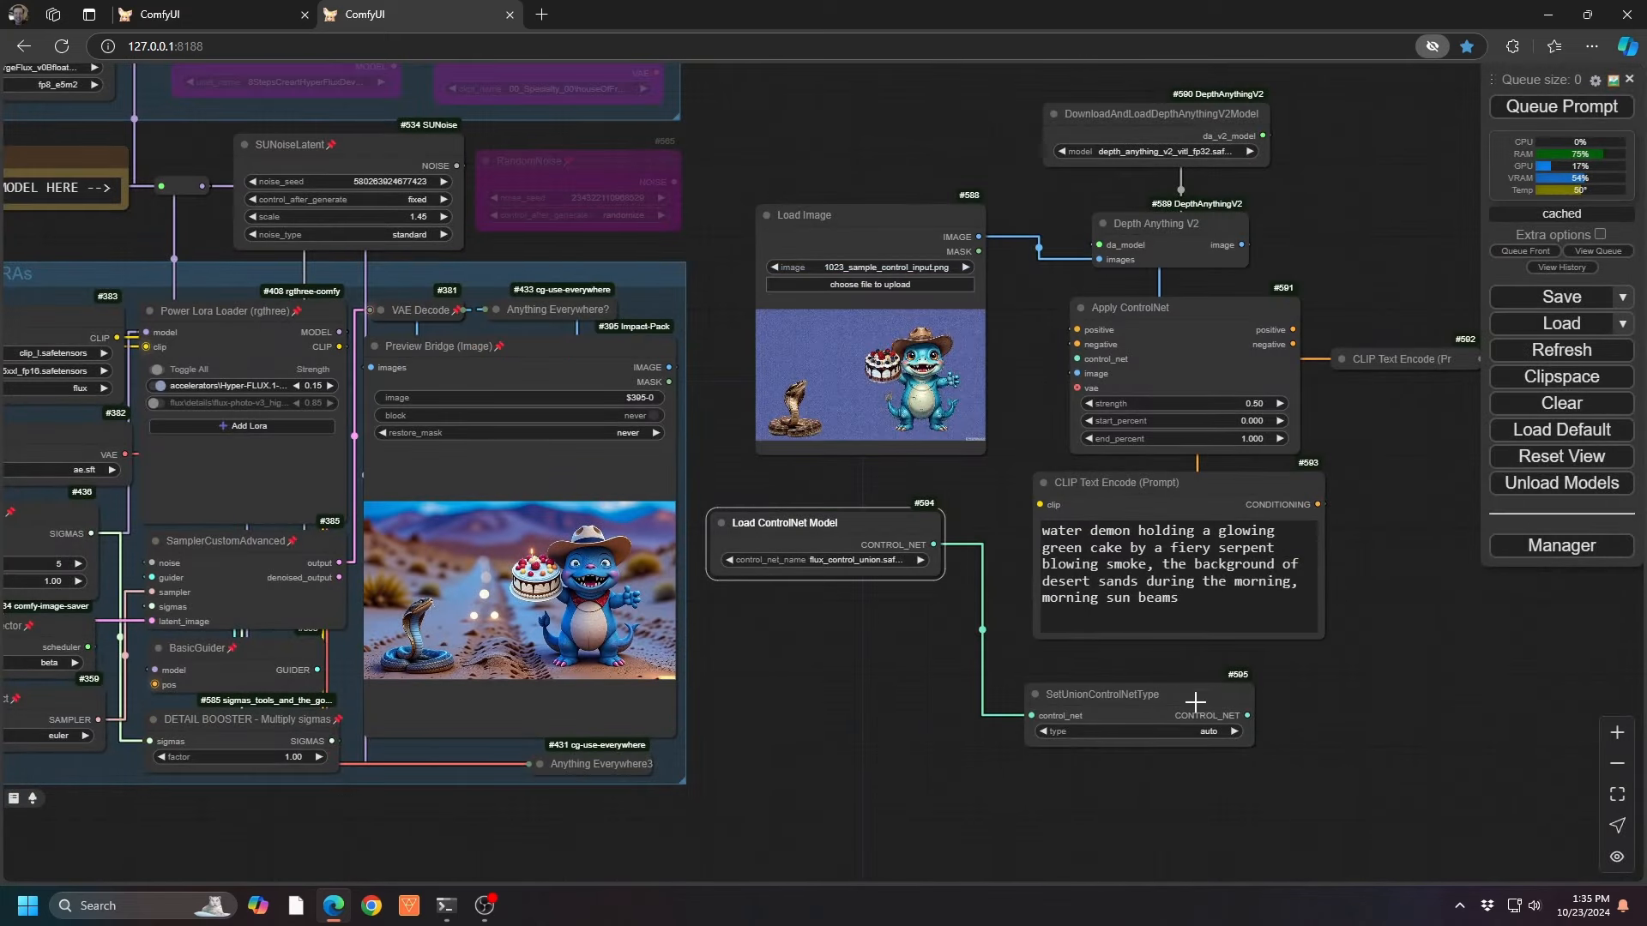
Set the SetUnionControlNetType type to depth, place the node beneath the ControlNet loader, and connect it to Apply ControlNet's control_net input.
scroll(1174, 740, up, 10)
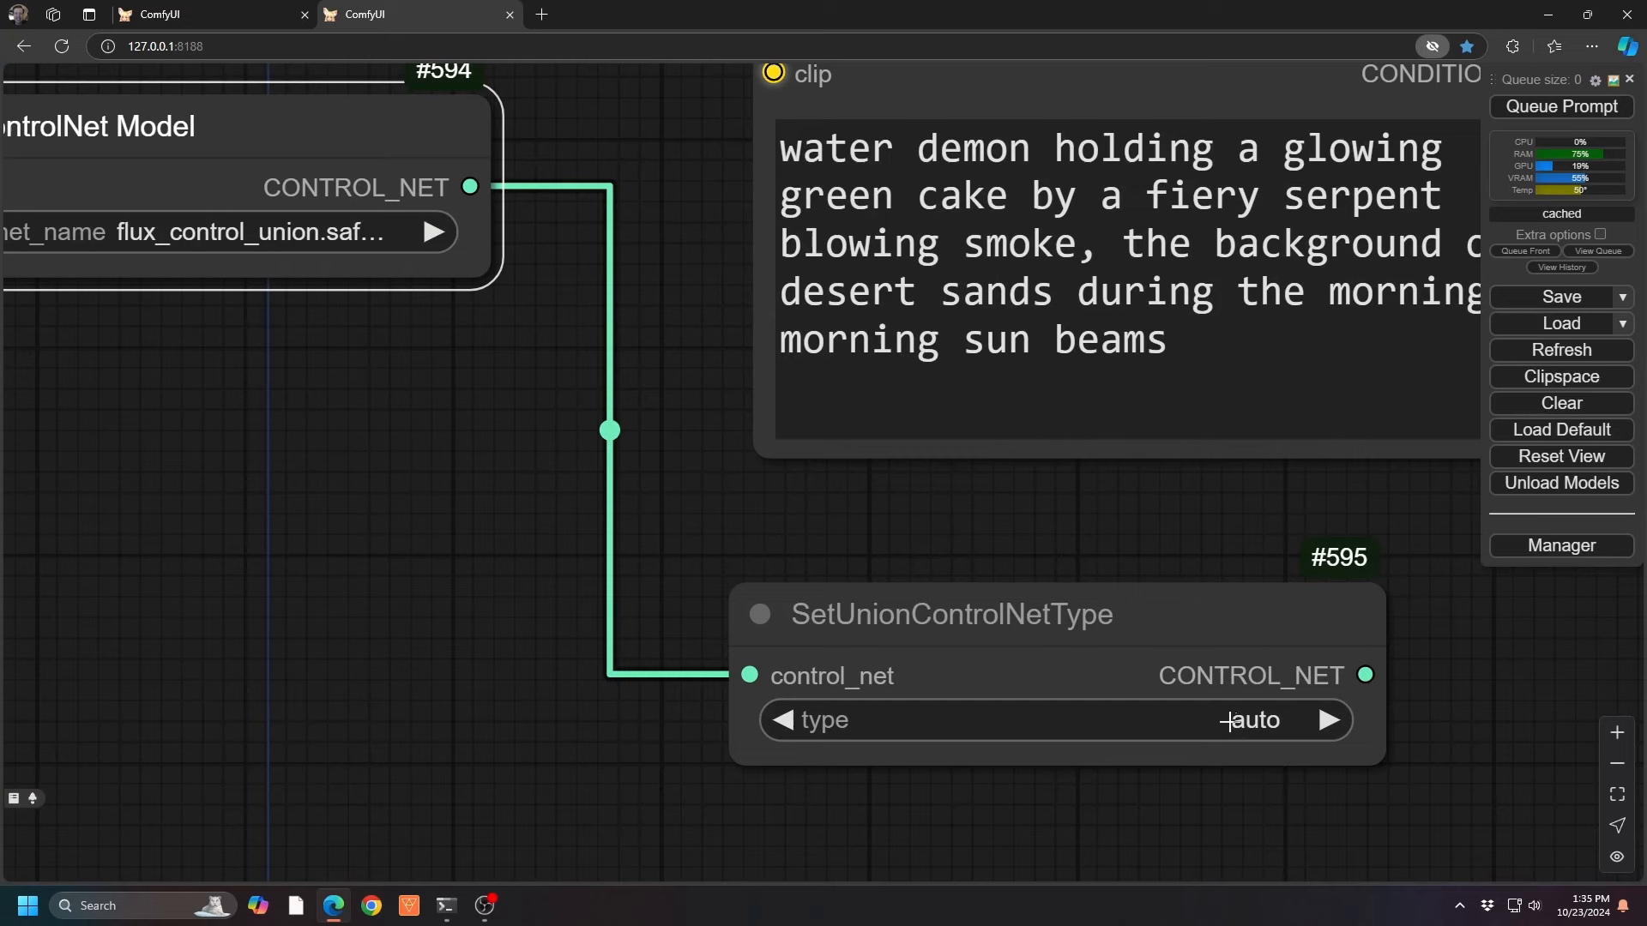
click(1219, 723)
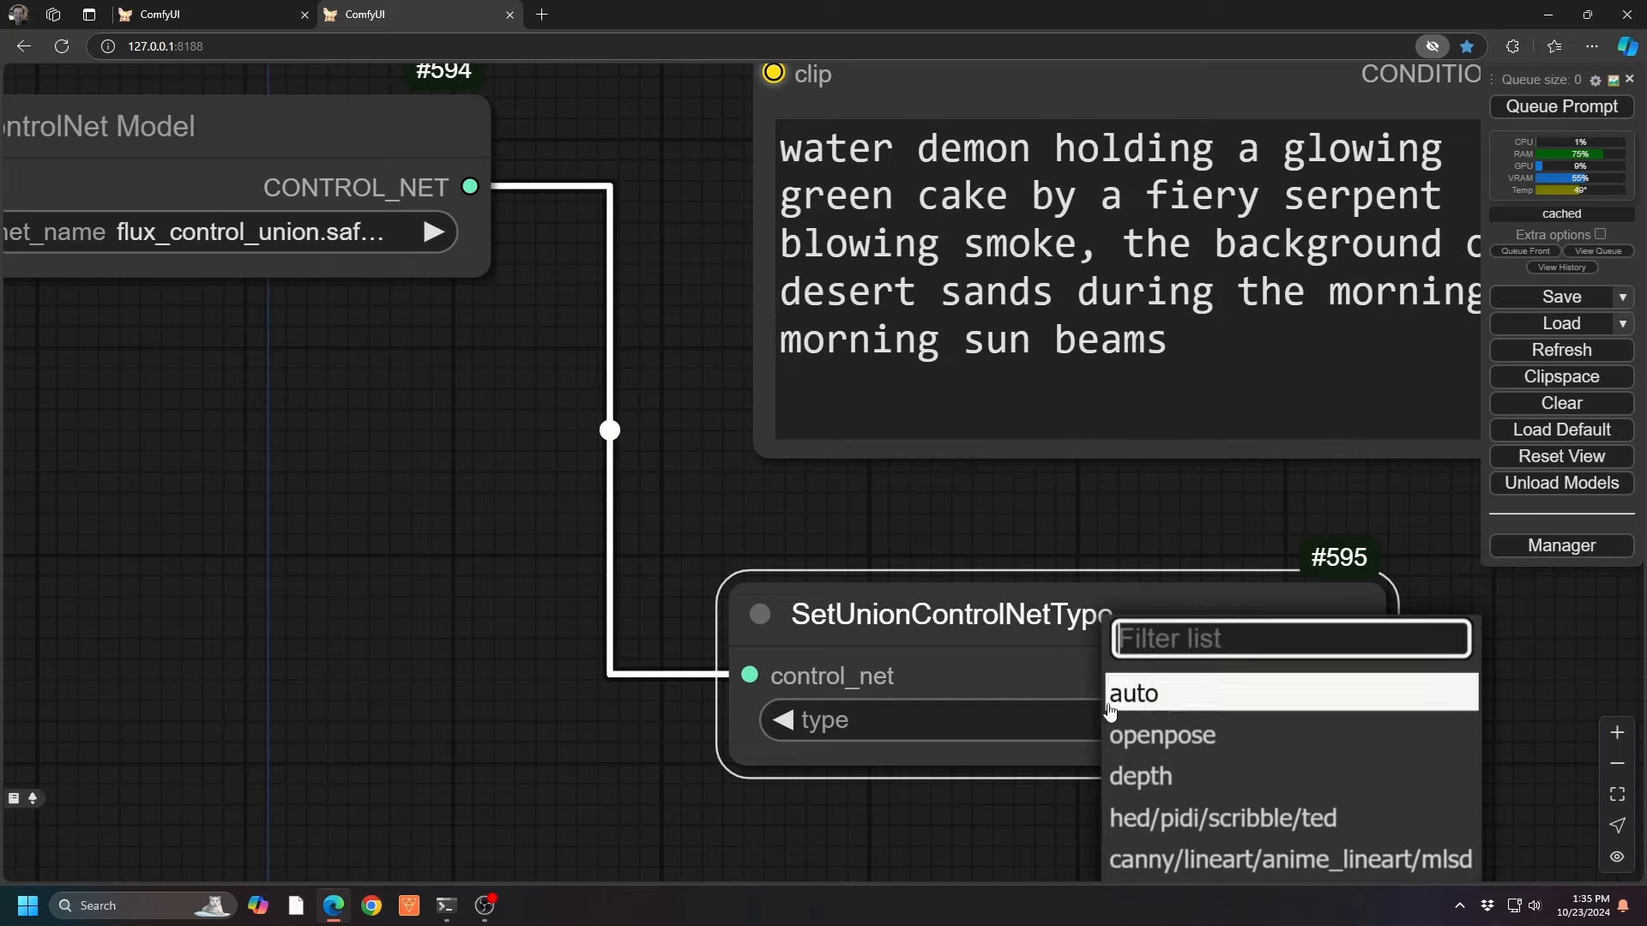
scroll(1020, 734, down, 5)
click(1059, 732)
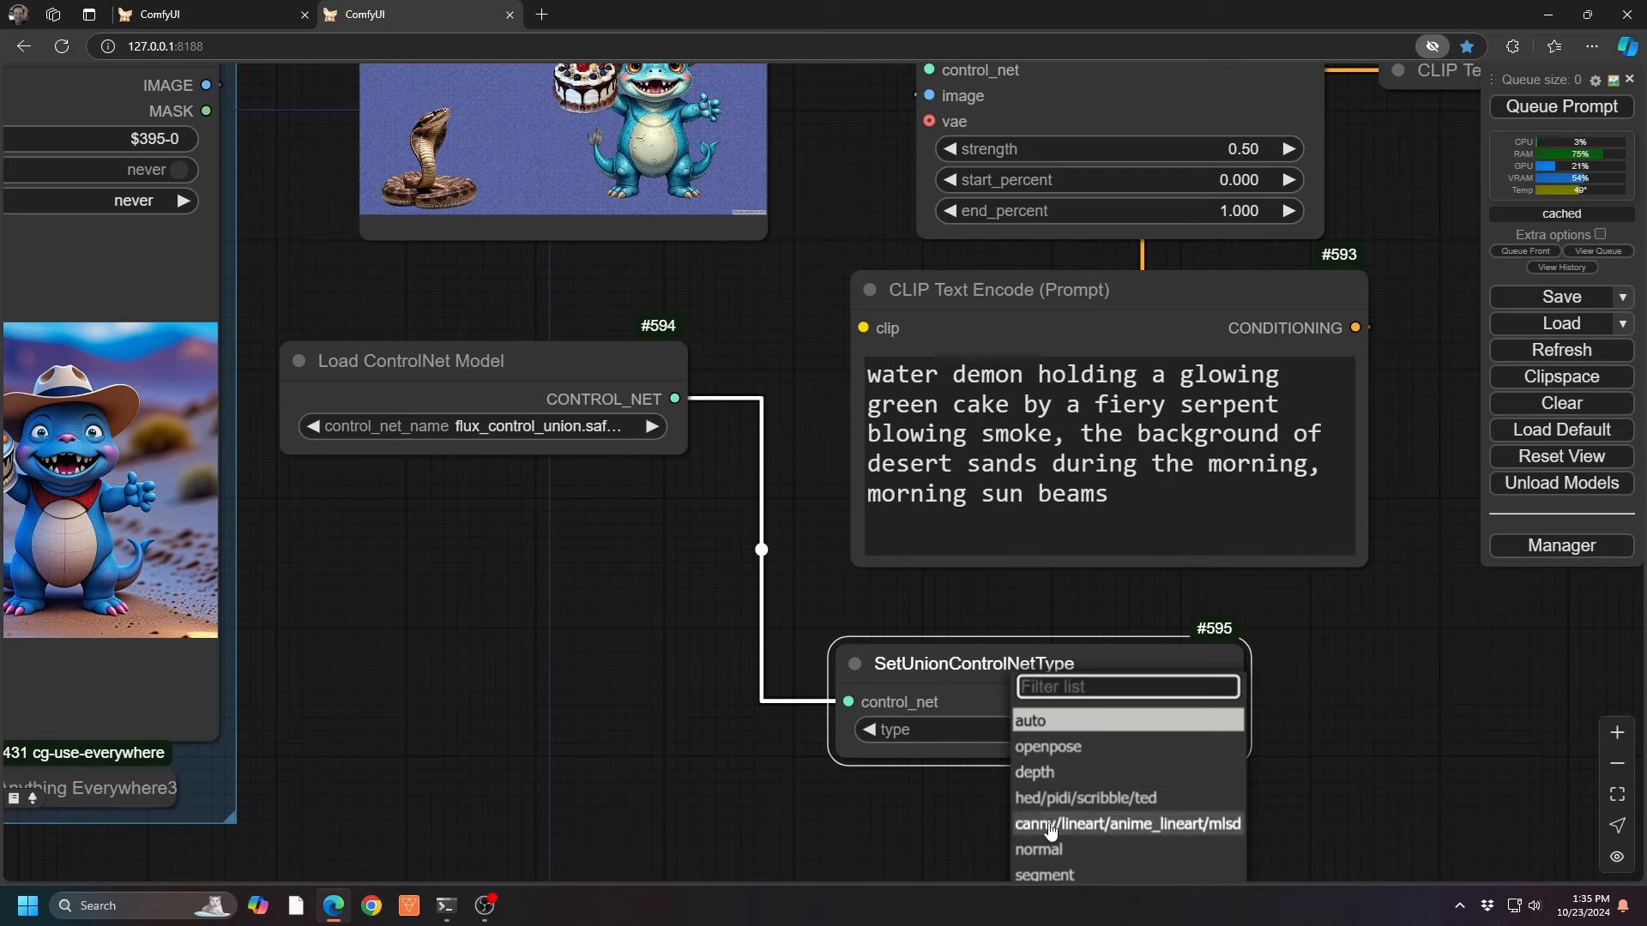
click(1061, 769)
drag(1057, 664, 526, 534)
drag(701, 572, 937, 70)
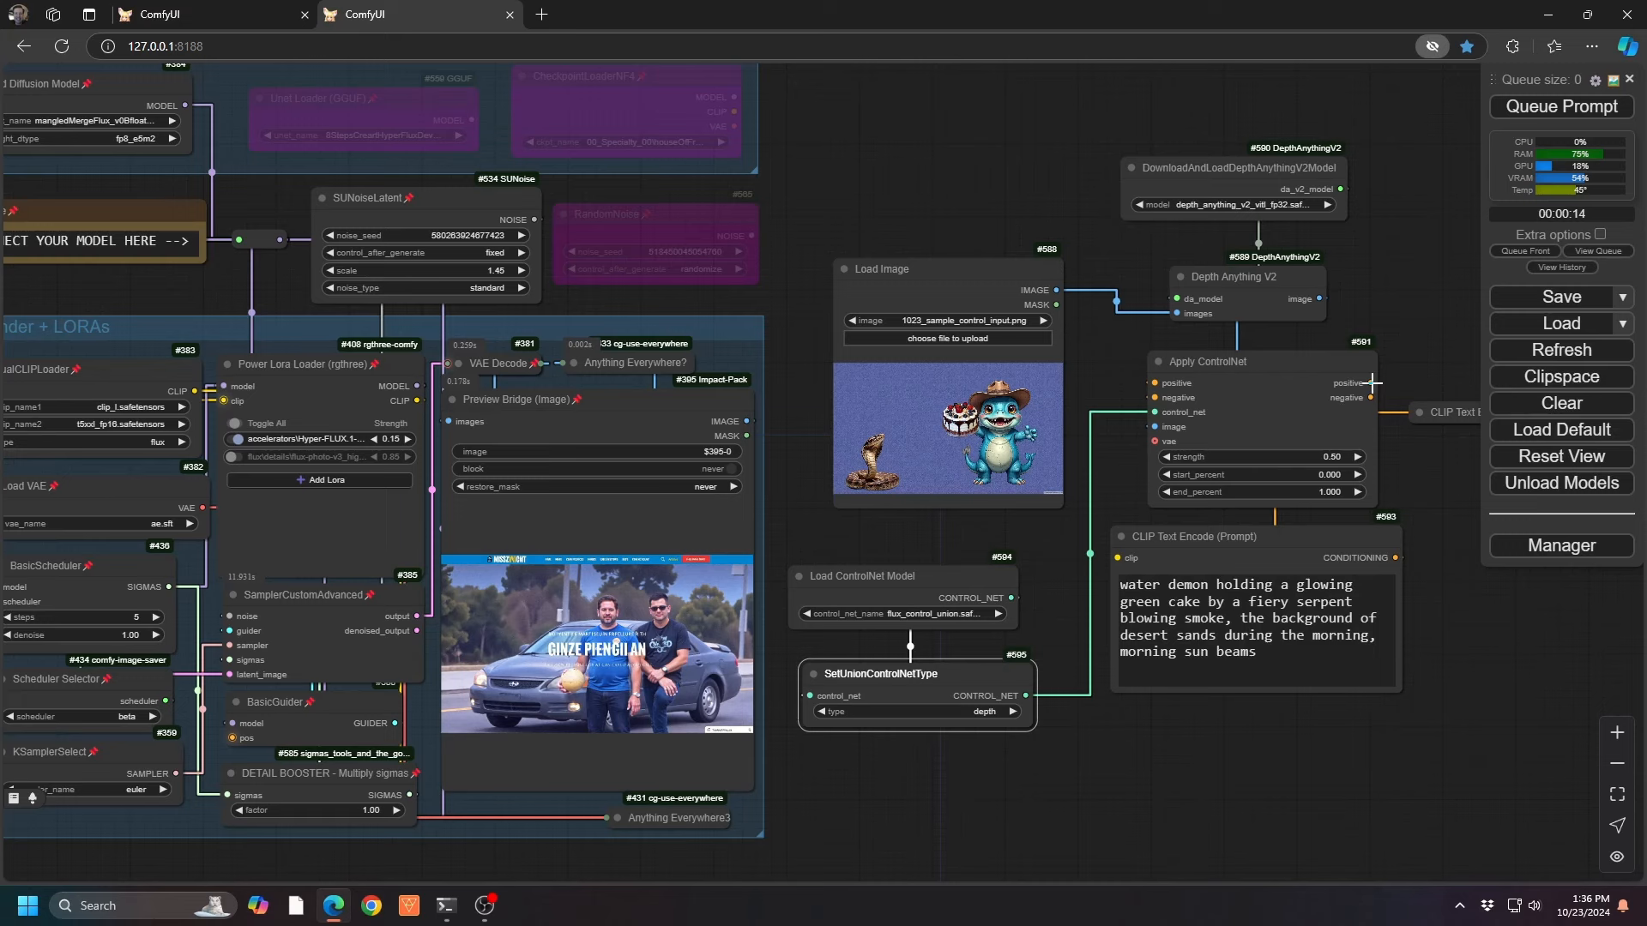
Connect Apply ControlNet's positive output to the BasicGuider pos input and queue a render to inspect in Preview Bridge.
drag(1372, 383, 234, 738)
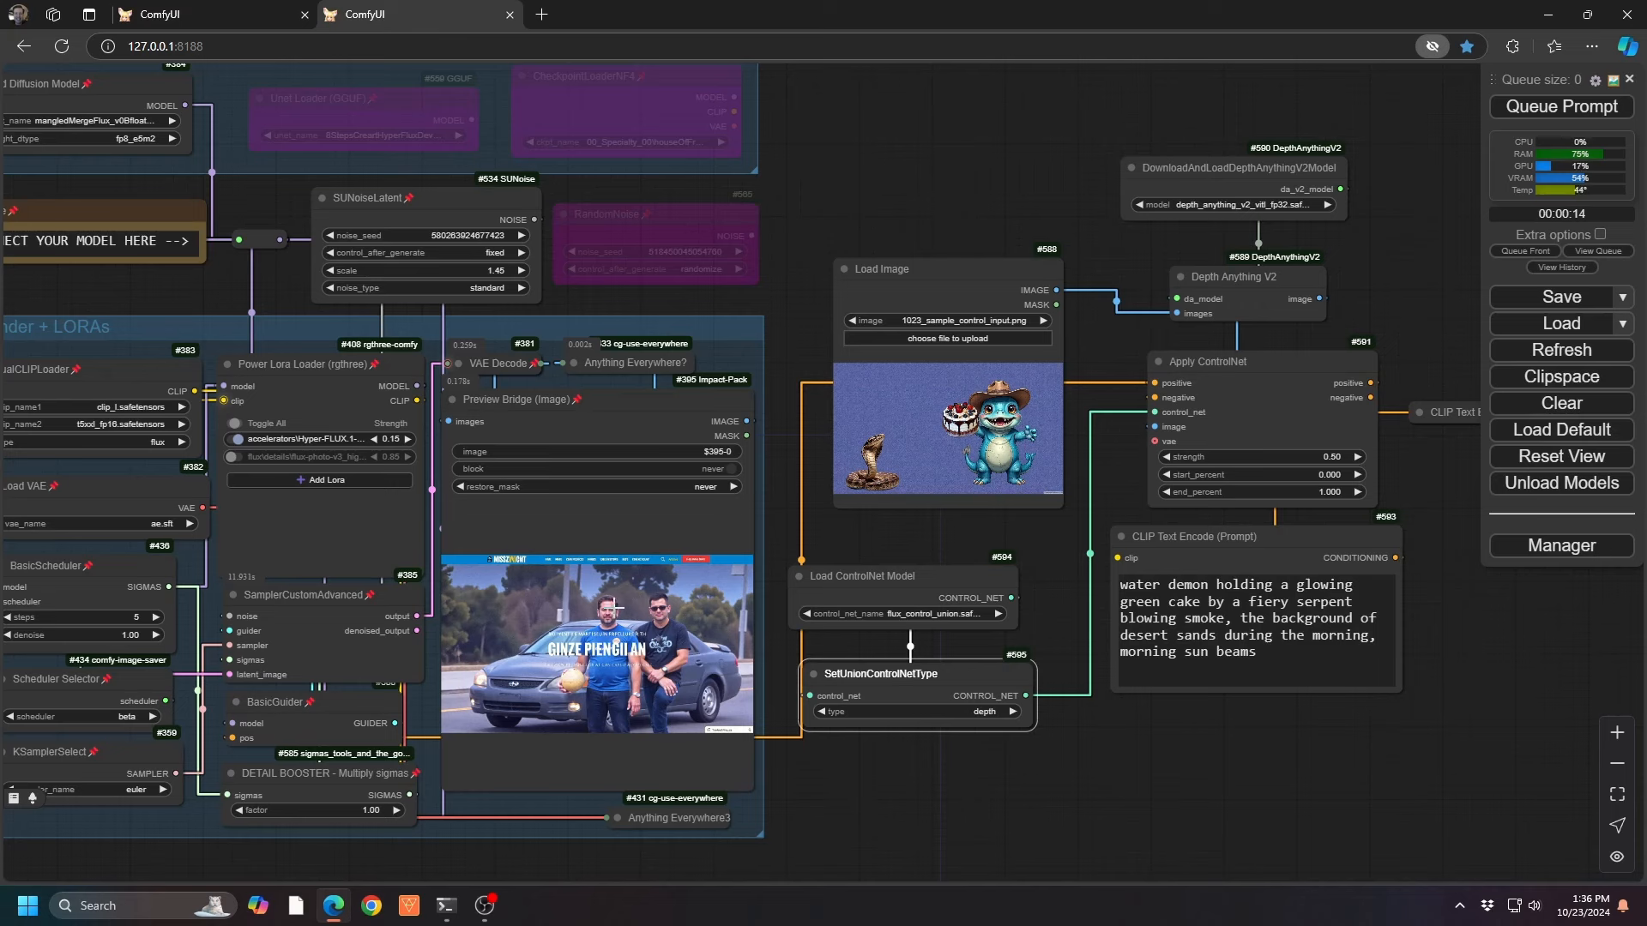
key(ctrl+Return)
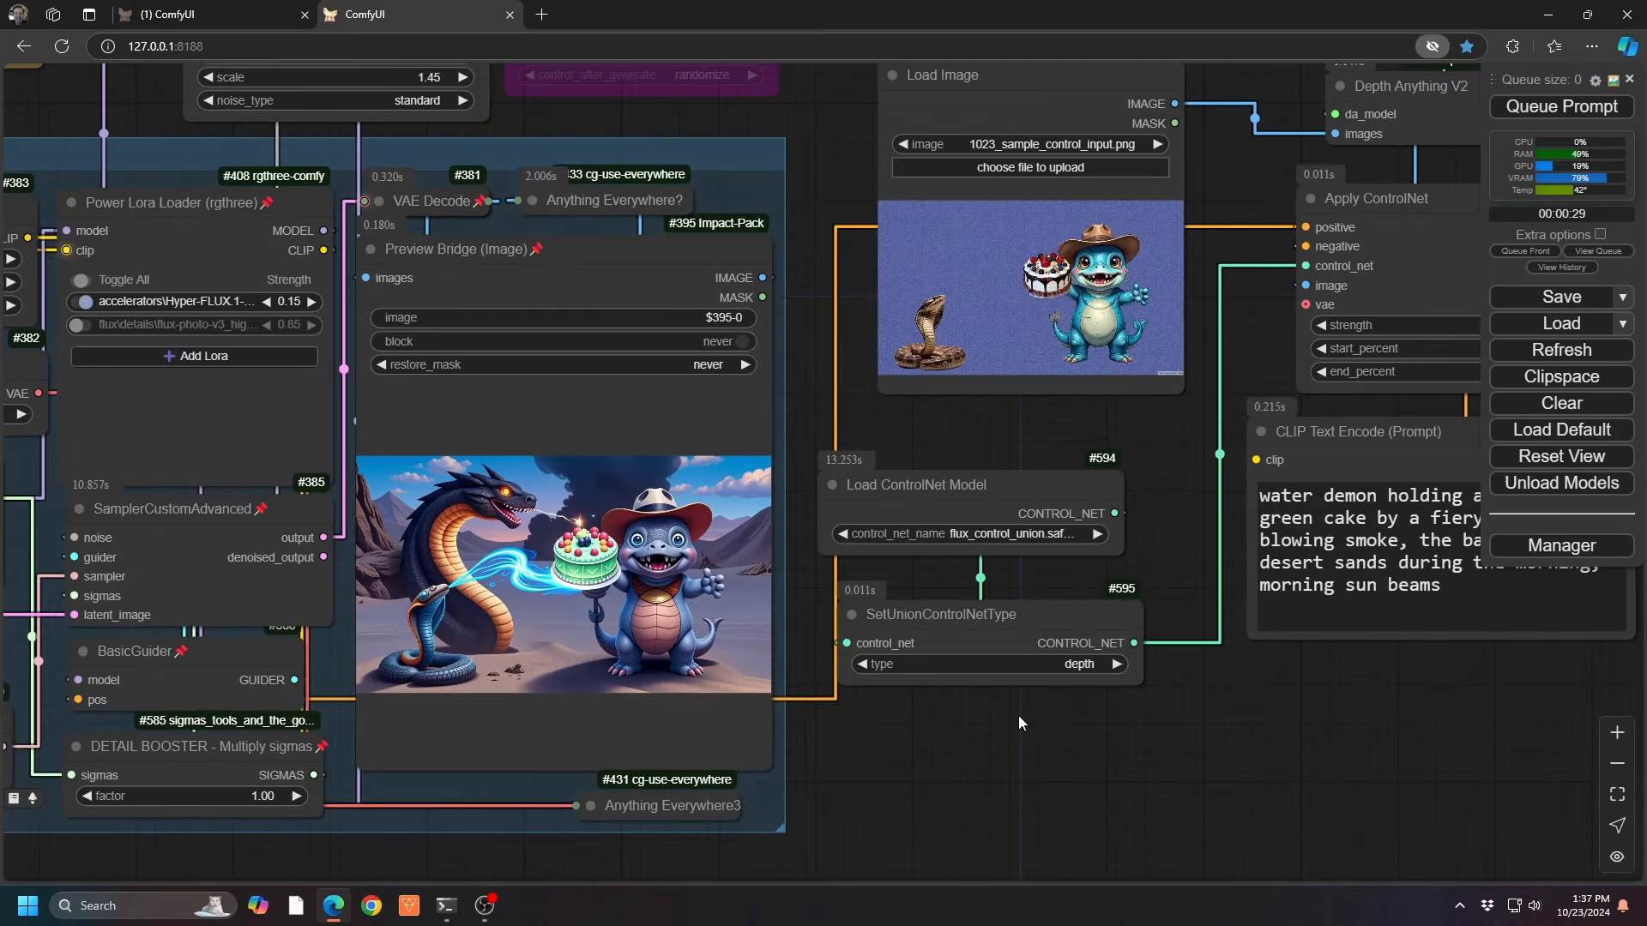
scroll(622, 622, up, 5)
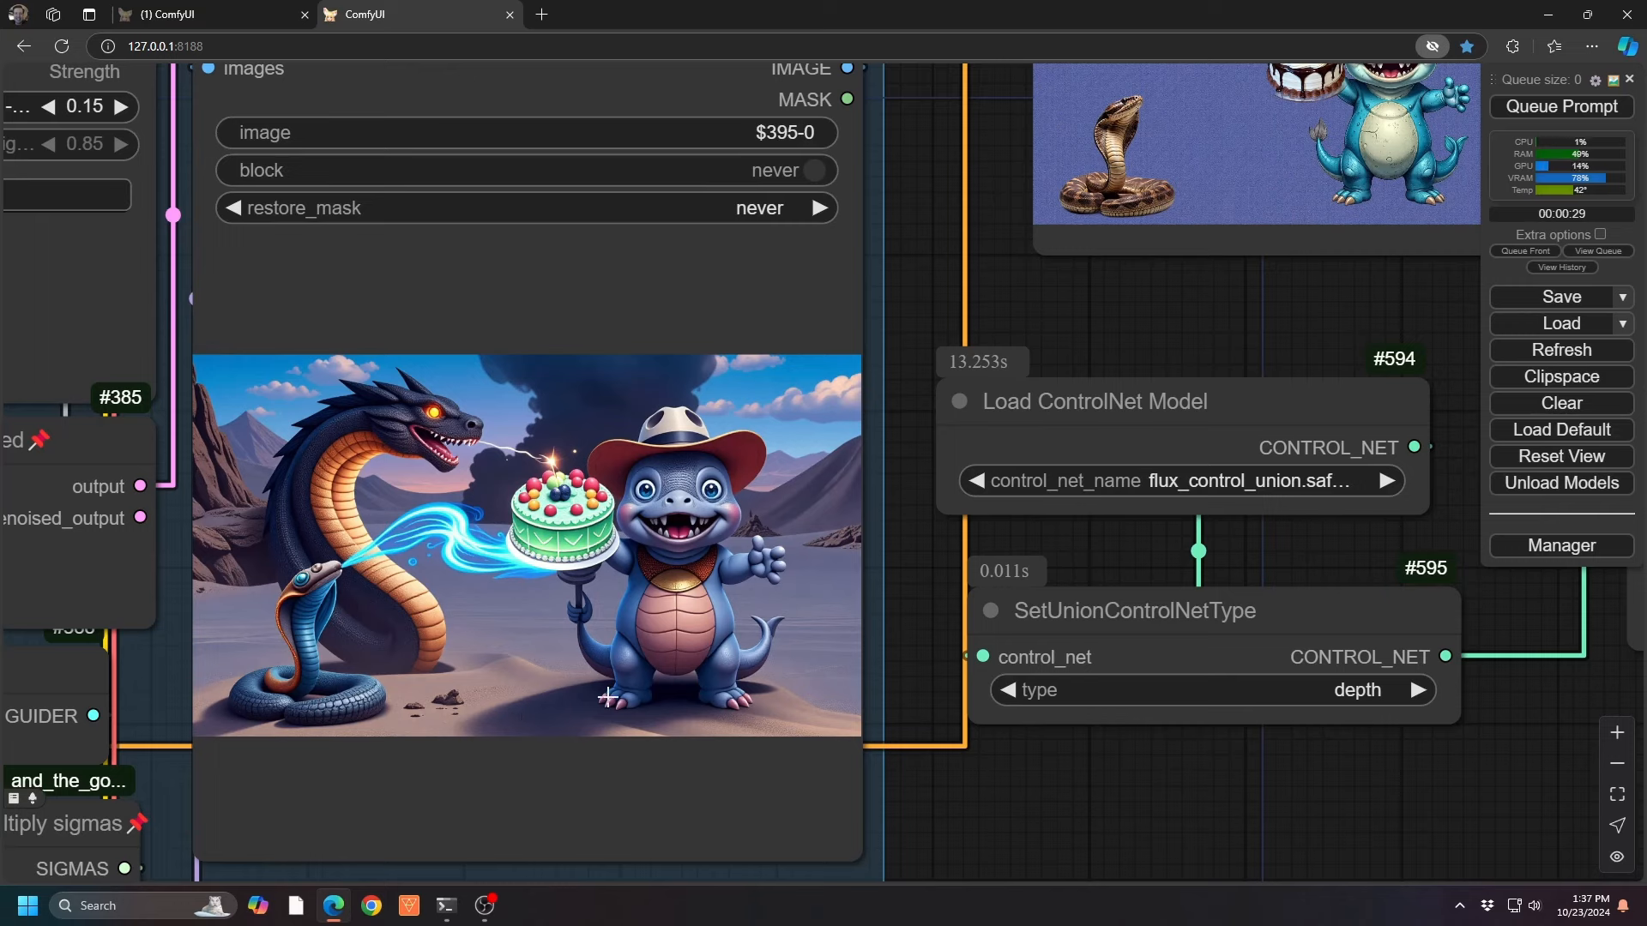
scroll(679, 688, down, 8)
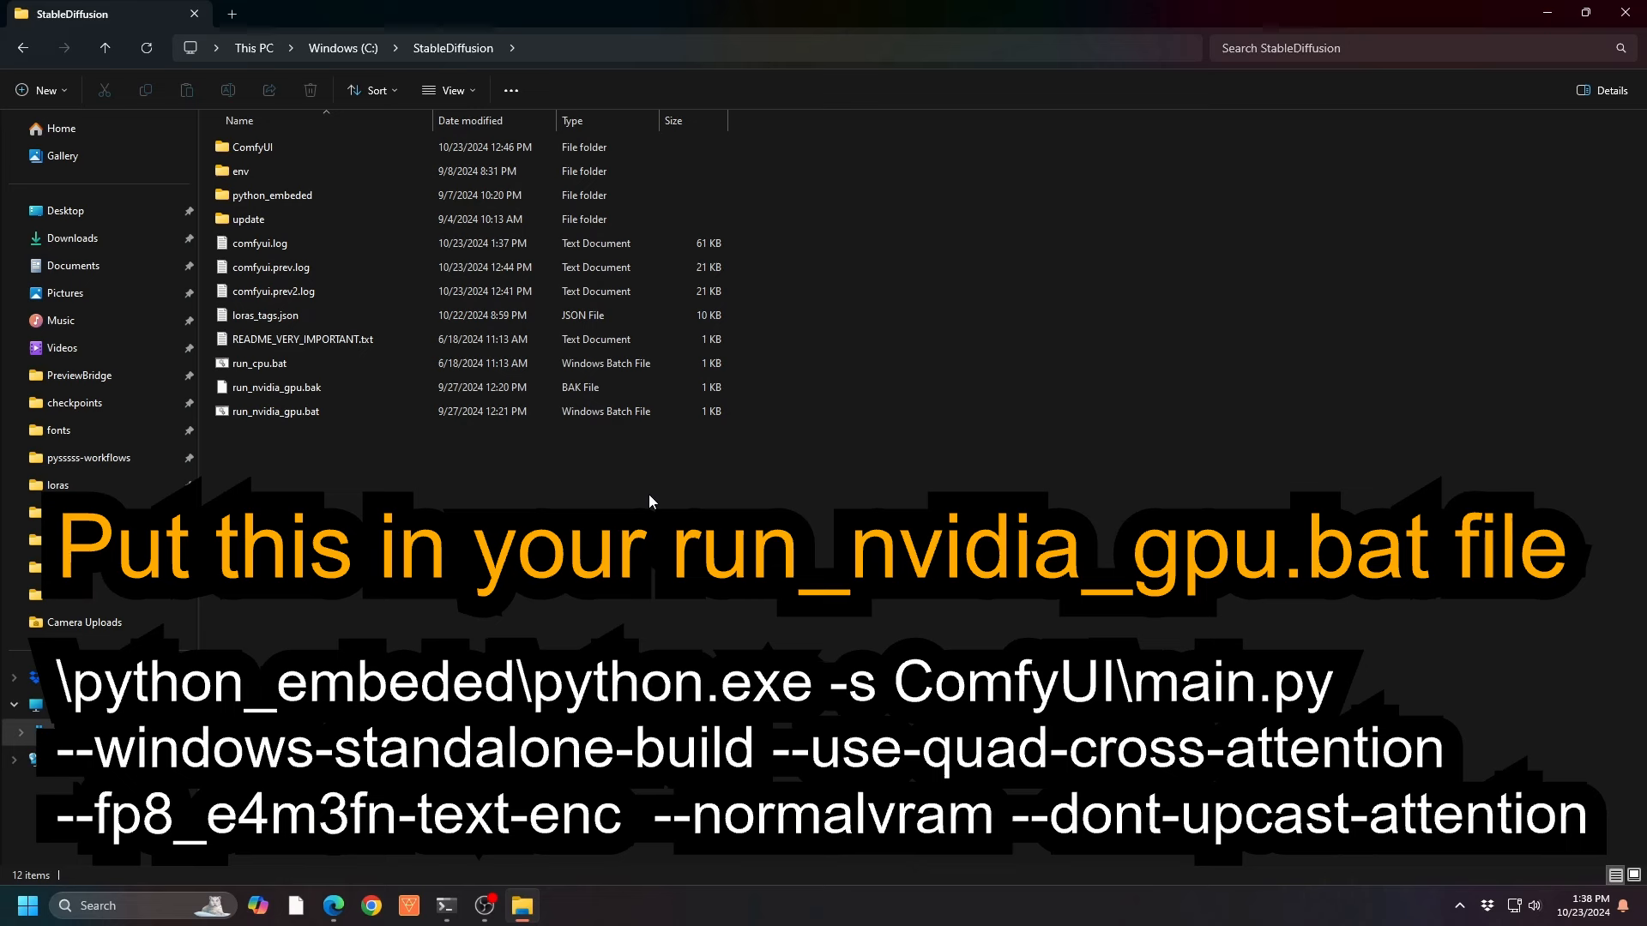
In the StableDiffusion folder in File Explorer, open run_nvidia_gpu.bat for editing in Notepad to view its launch arguments.
right_click(282, 412)
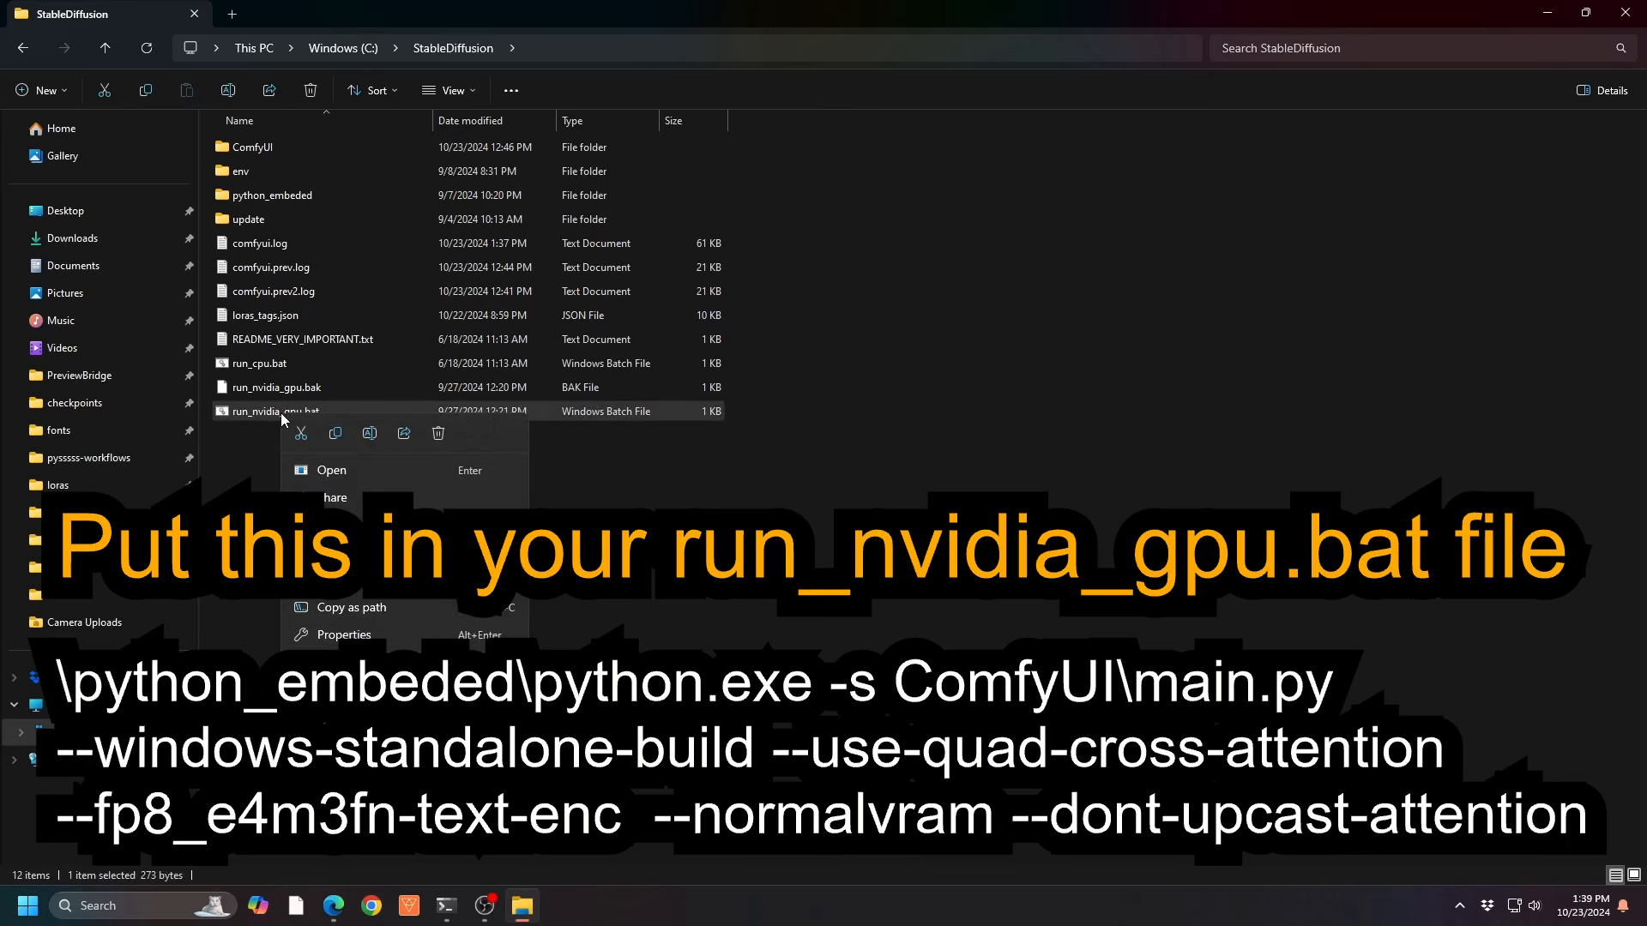
click(350, 734)
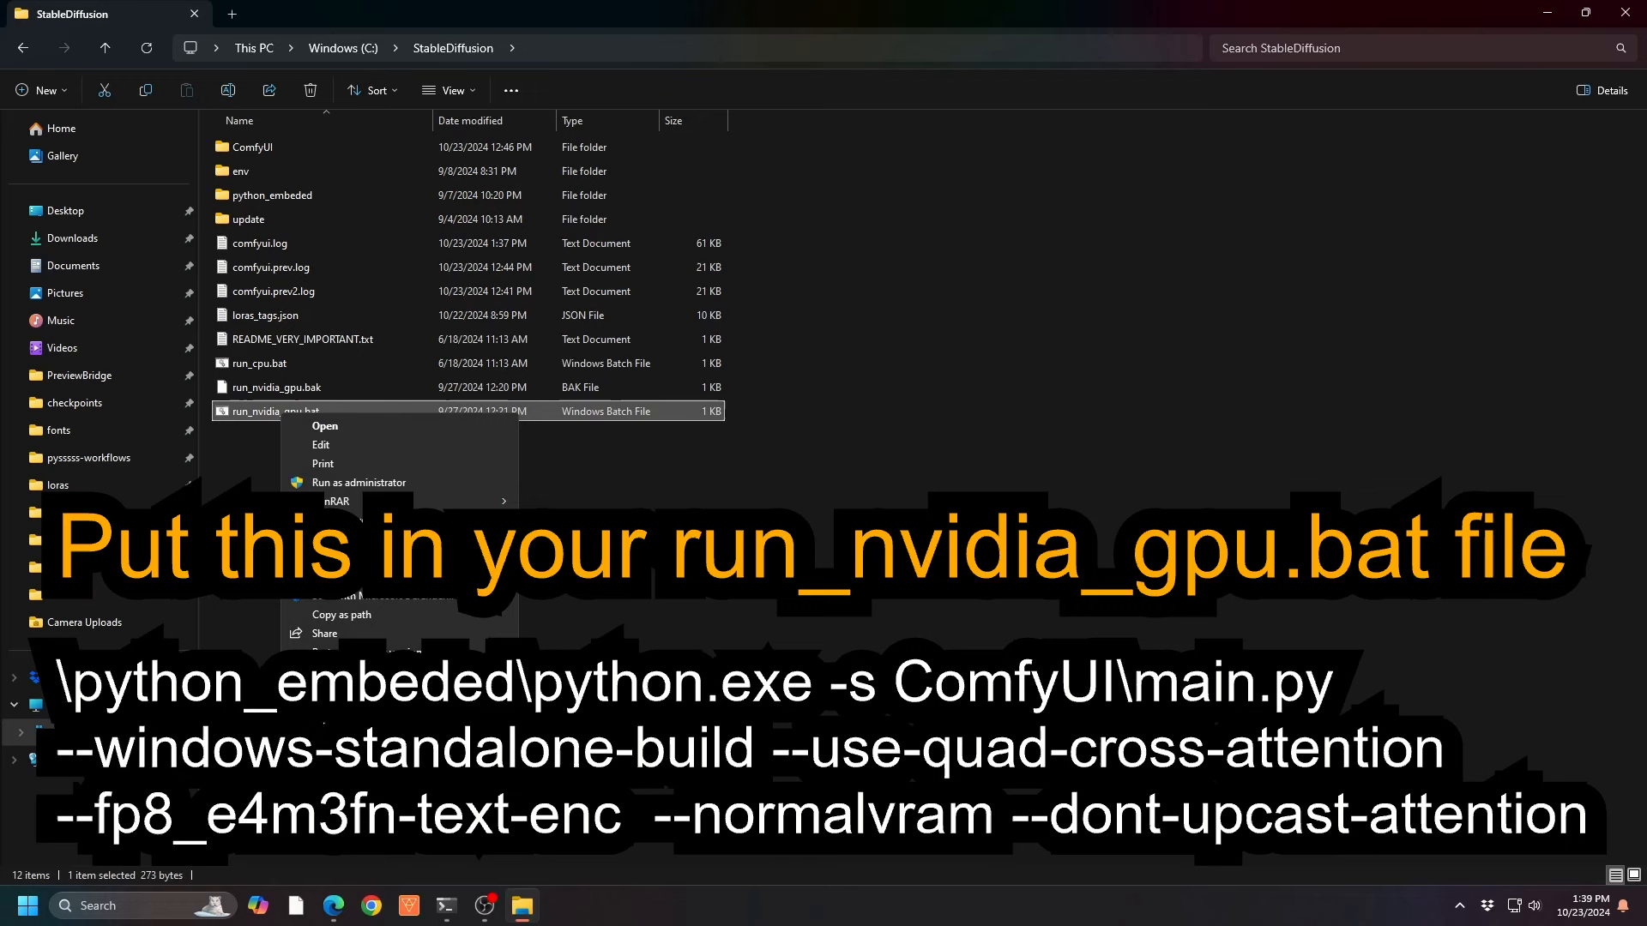
click(334, 447)
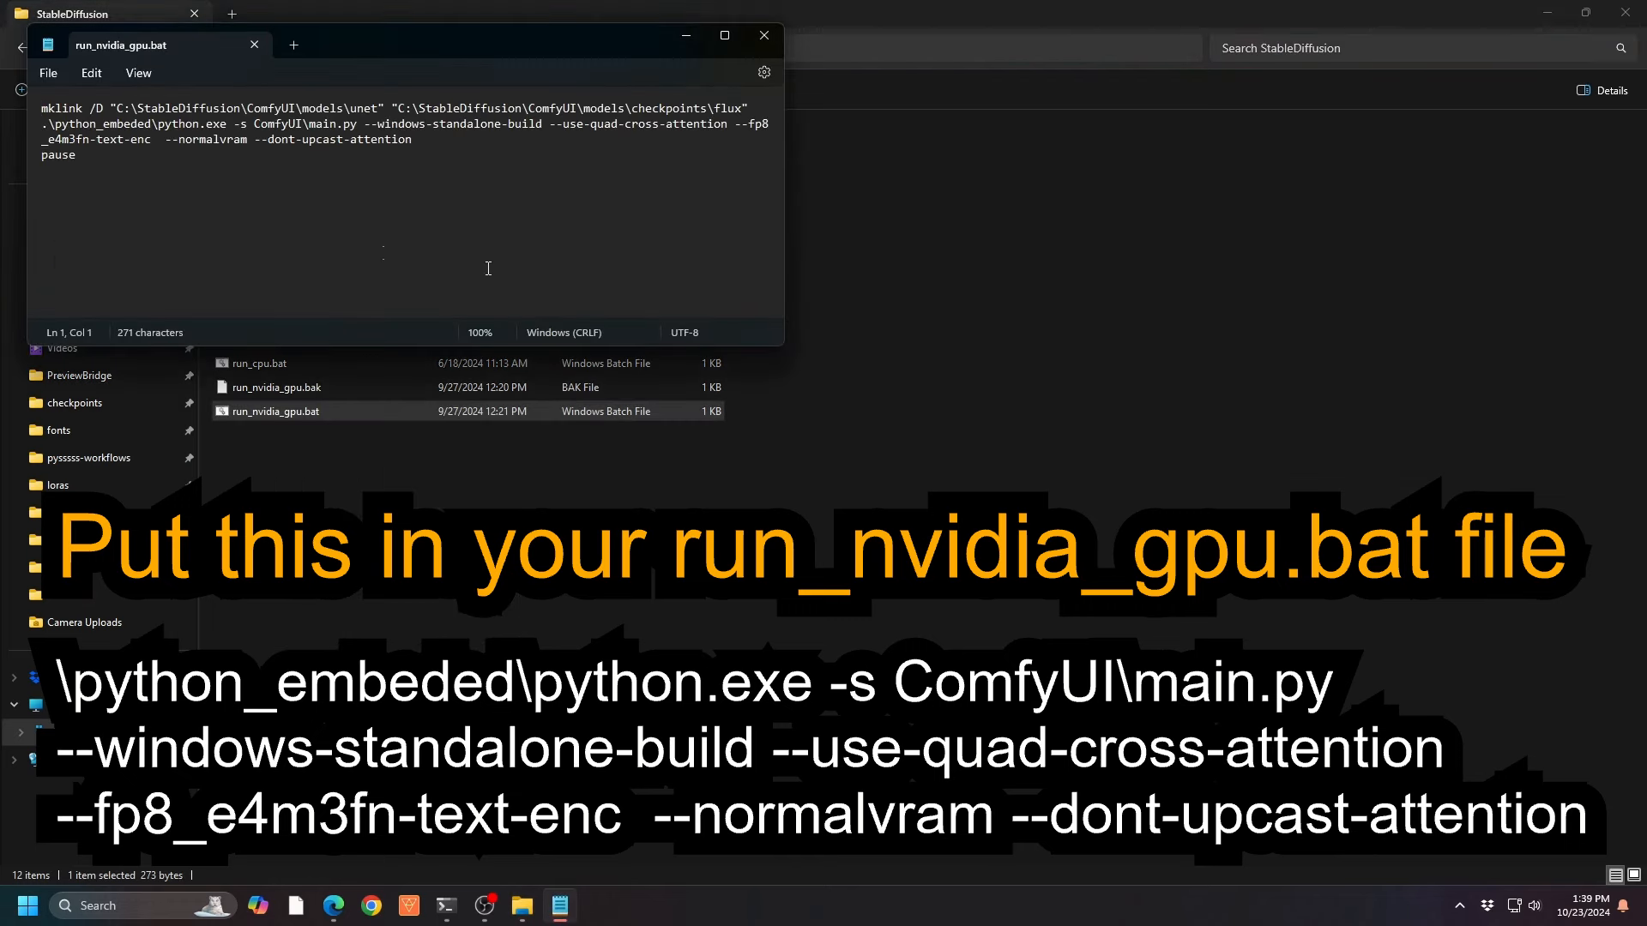
Enlarge the Notepad window and zoom the run_nvidia_gpu.bat text to 210% for easier reading.
drag(782, 343, 1274, 424)
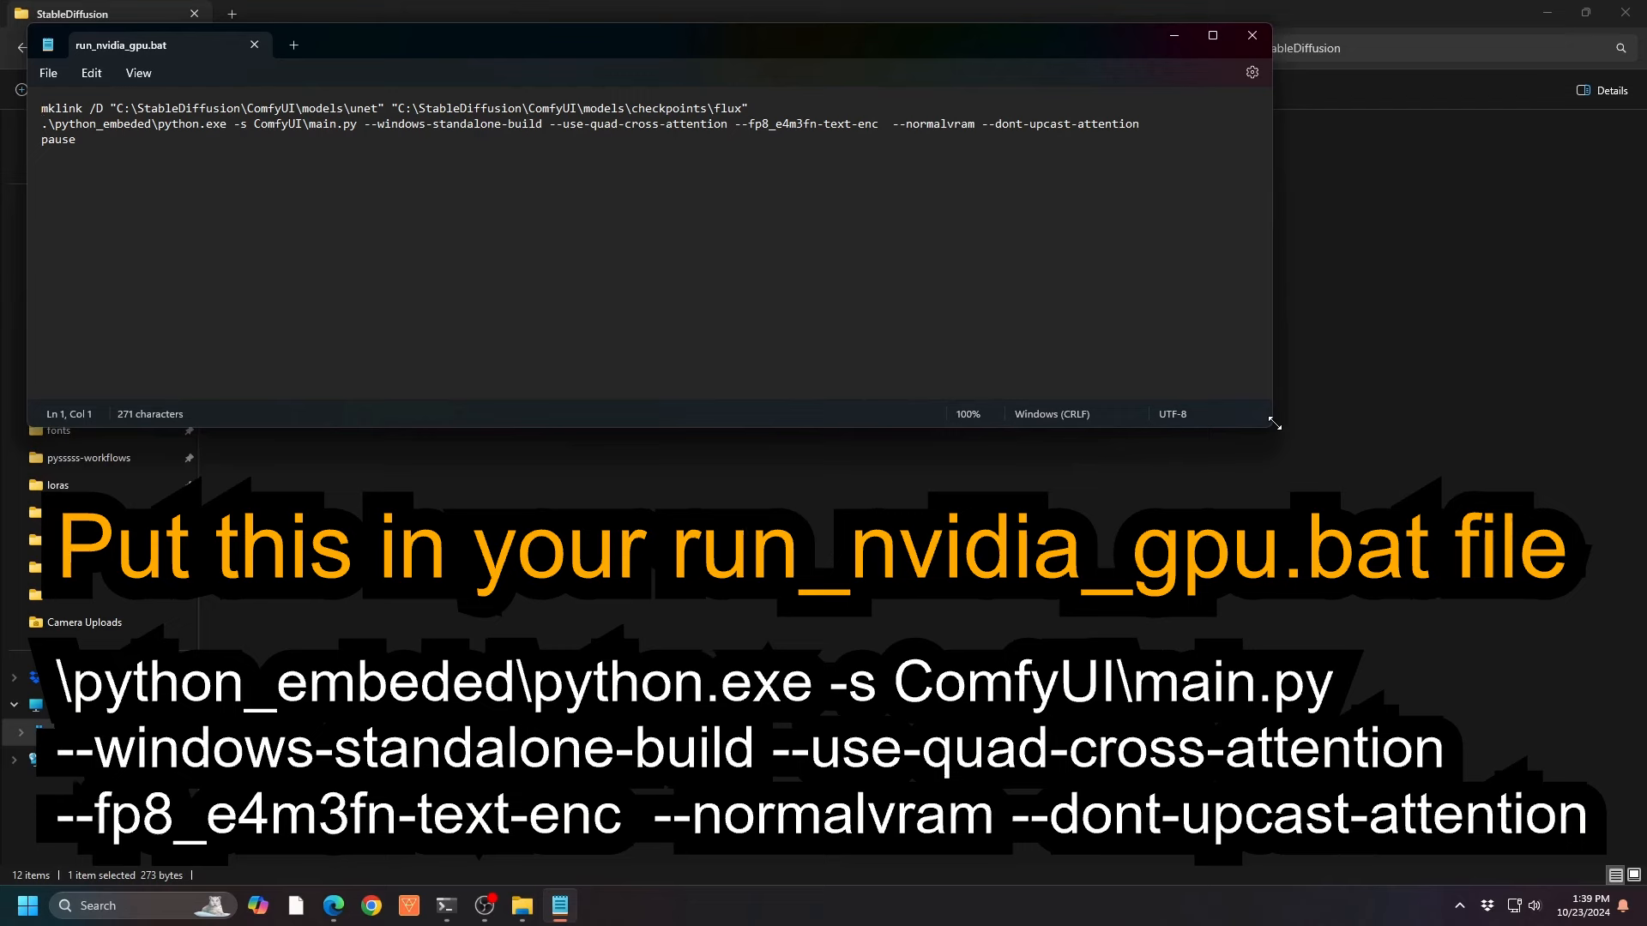
key(ctrl+plus)
key(ctrl+plus)
key(ctrl+plus)
key(ctrl+plus)
key(ctrl+plus)
key(ctrl+plus)
key(ctrl+plus)
key(ctrl+plus)
key(ctrl+plus)
key(ctrl+plus)
key(ctrl+plus)
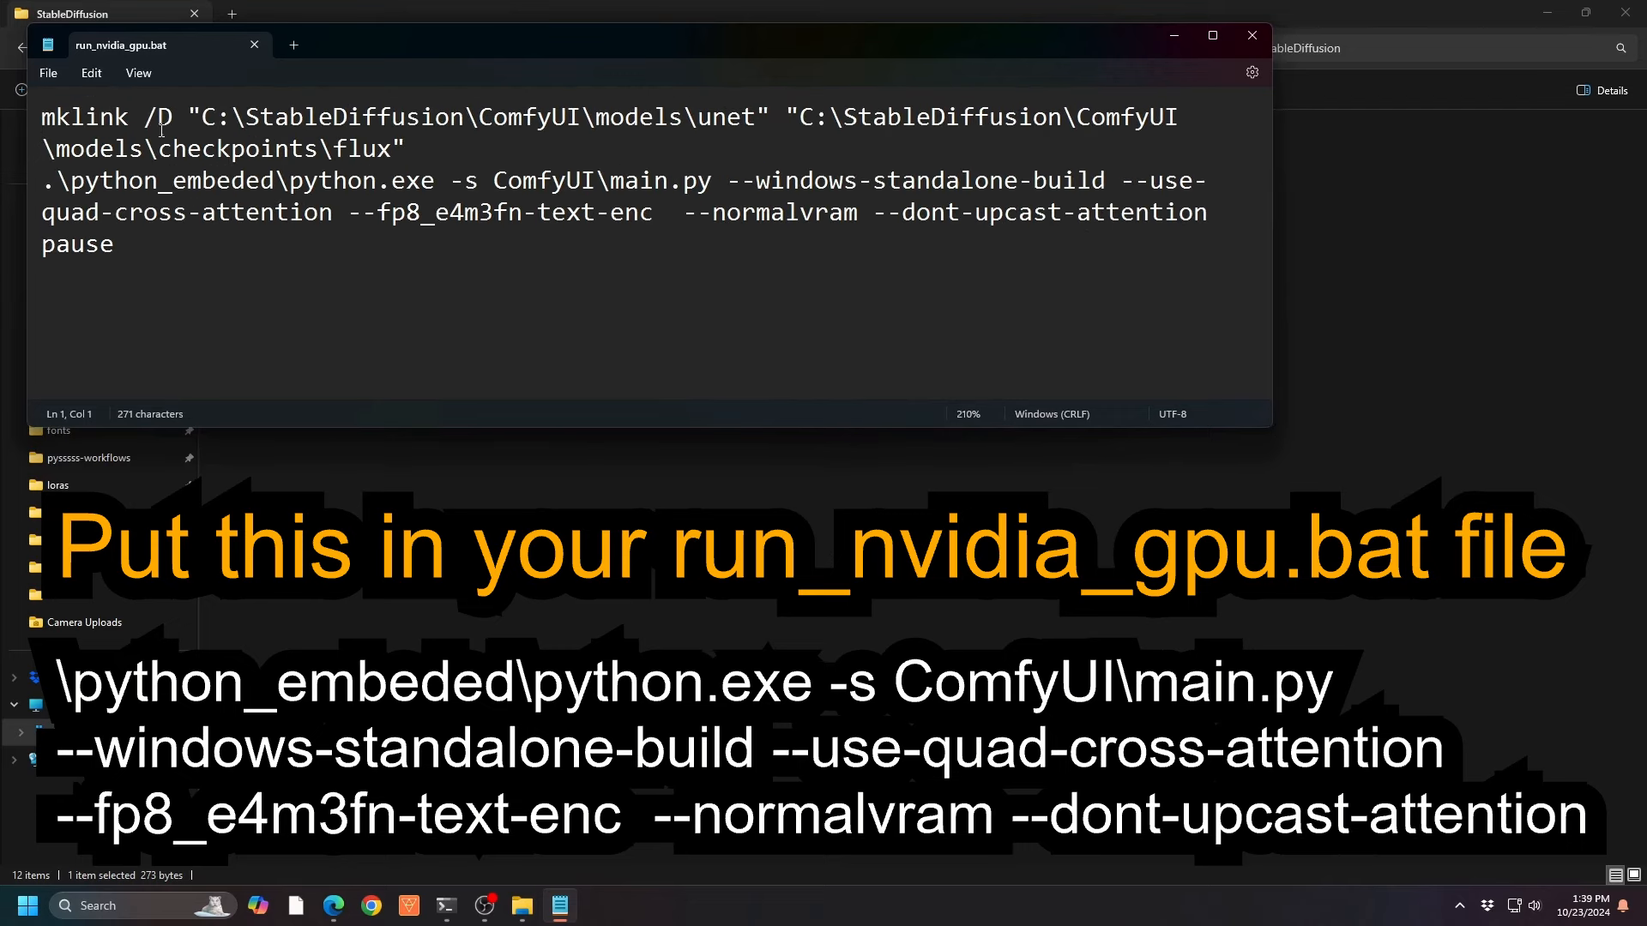
Highlight the launch arguments from --windows-standalone-build through --dont-upcast-attention, close Notepad, and switch back to ComfyUI.
click(55, 151)
drag(55, 152, 710, 181)
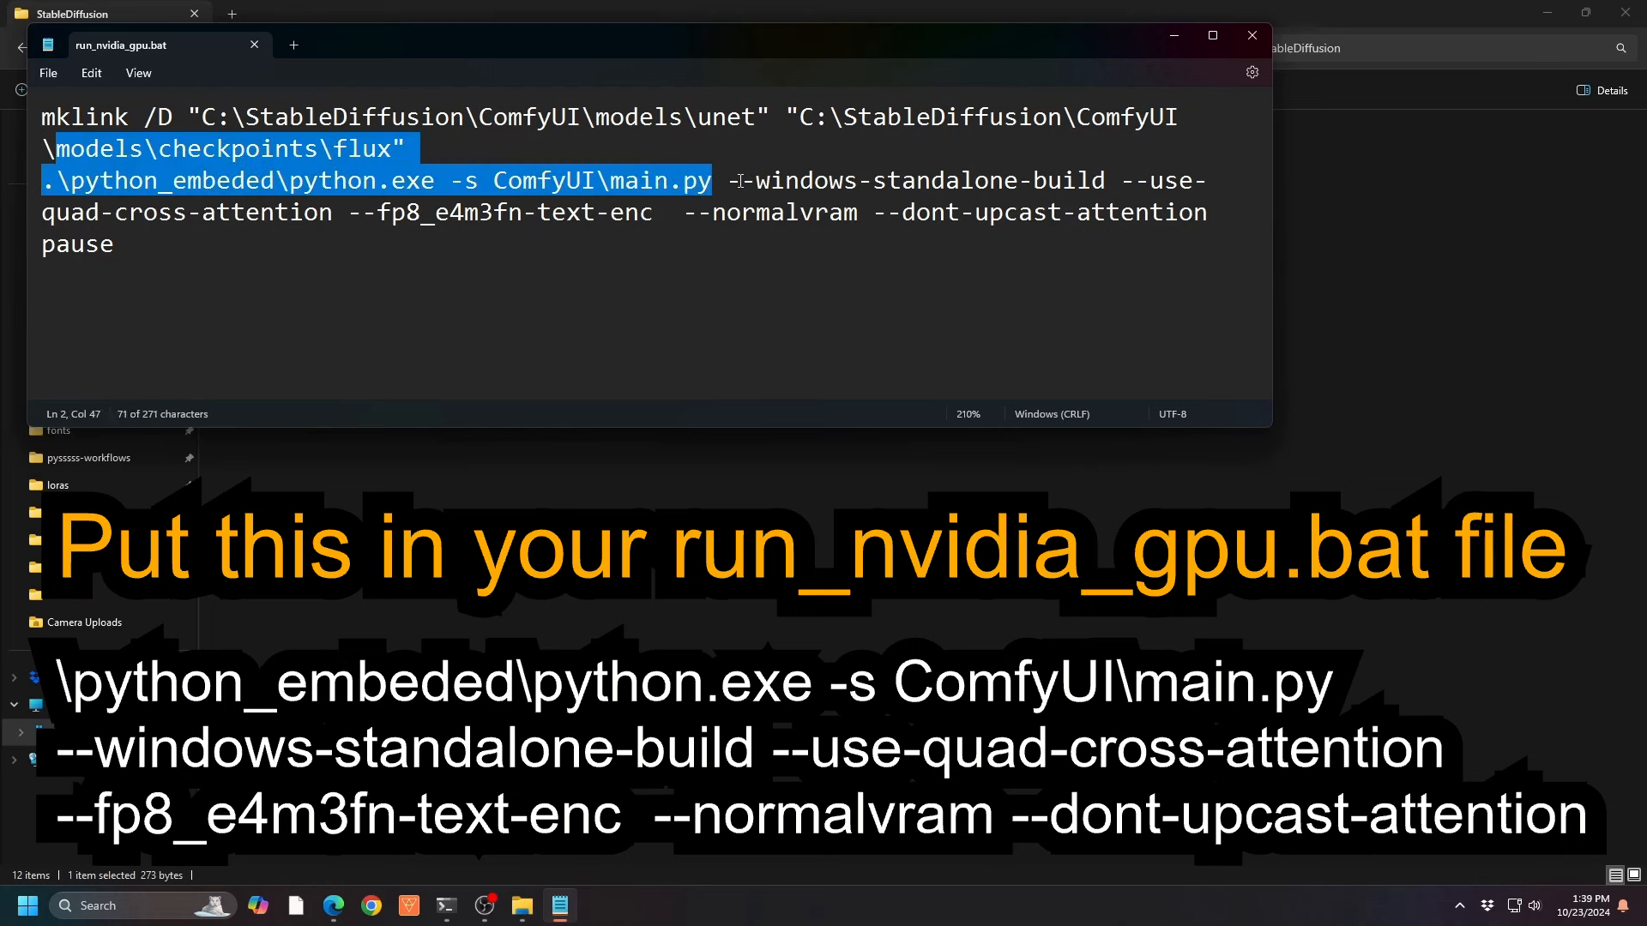
click(736, 184)
drag(729, 183, 1225, 225)
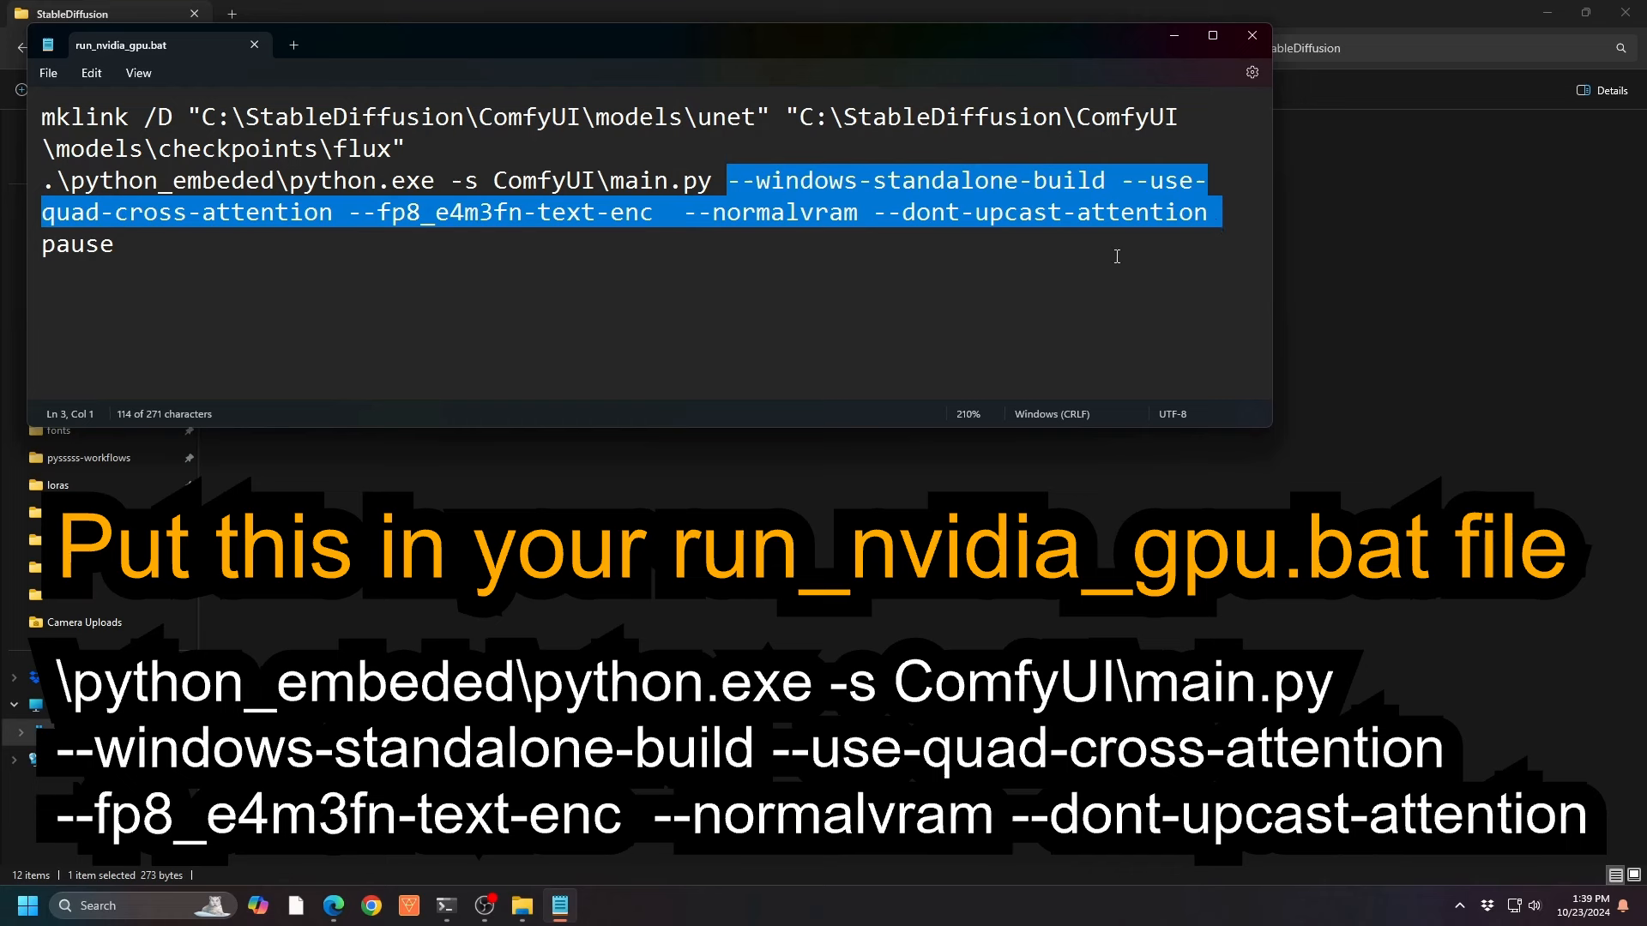
click(1254, 43)
key(alt+Tab)
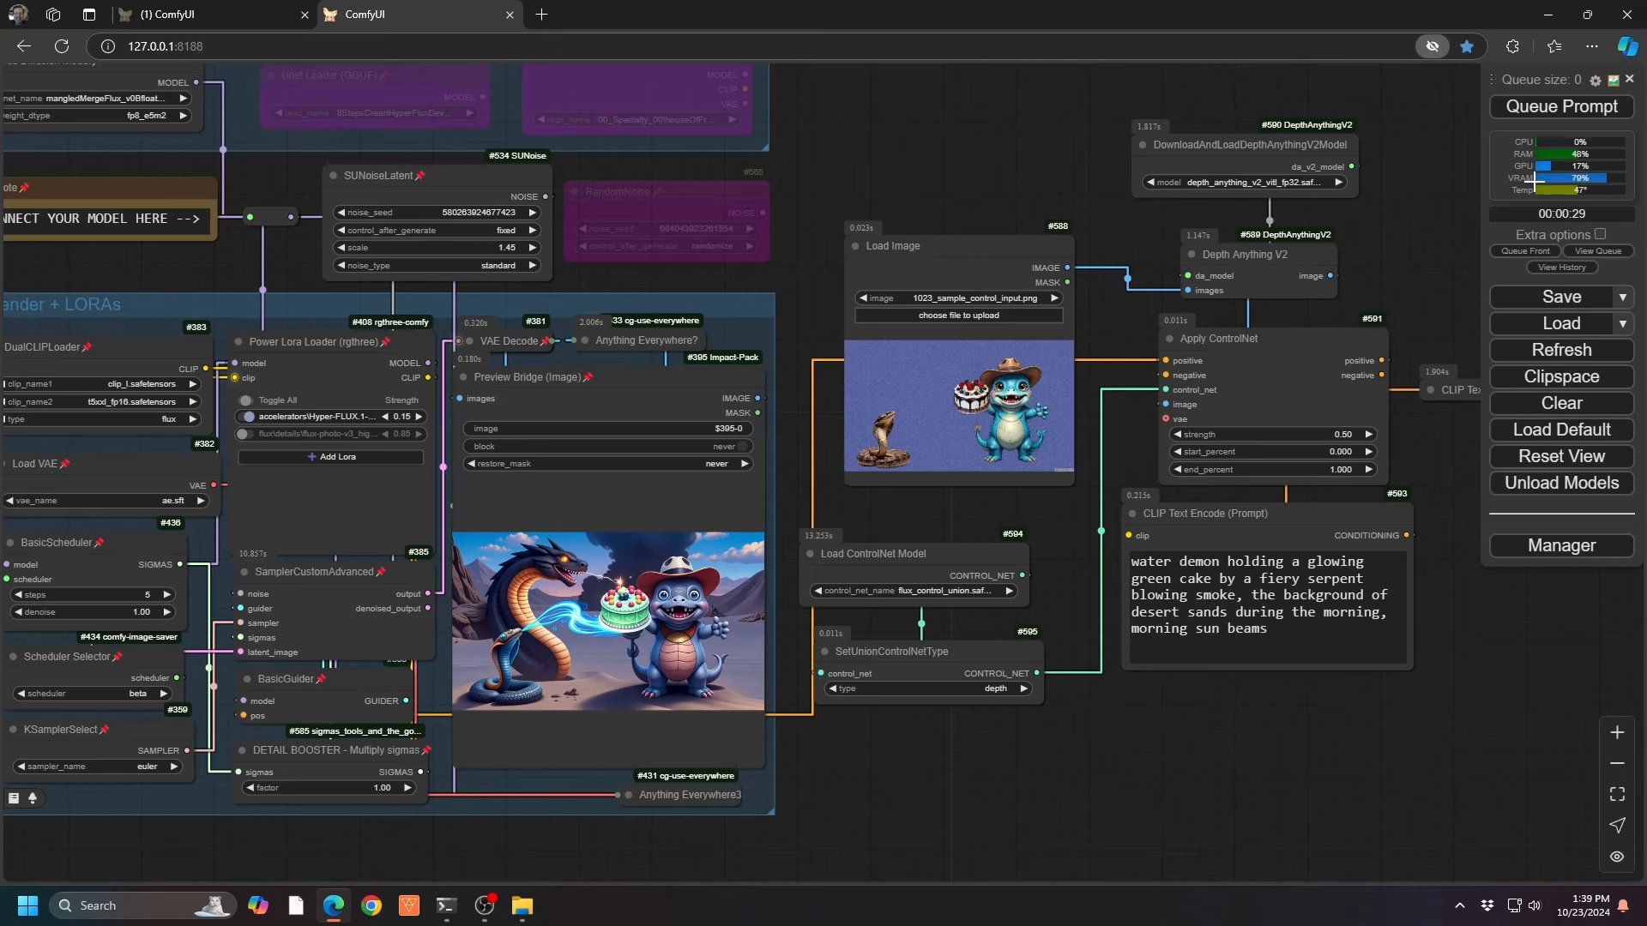
In the Comfy settings, set "Use new menu and workflow management" to Top.
mouse_move(1535, 180)
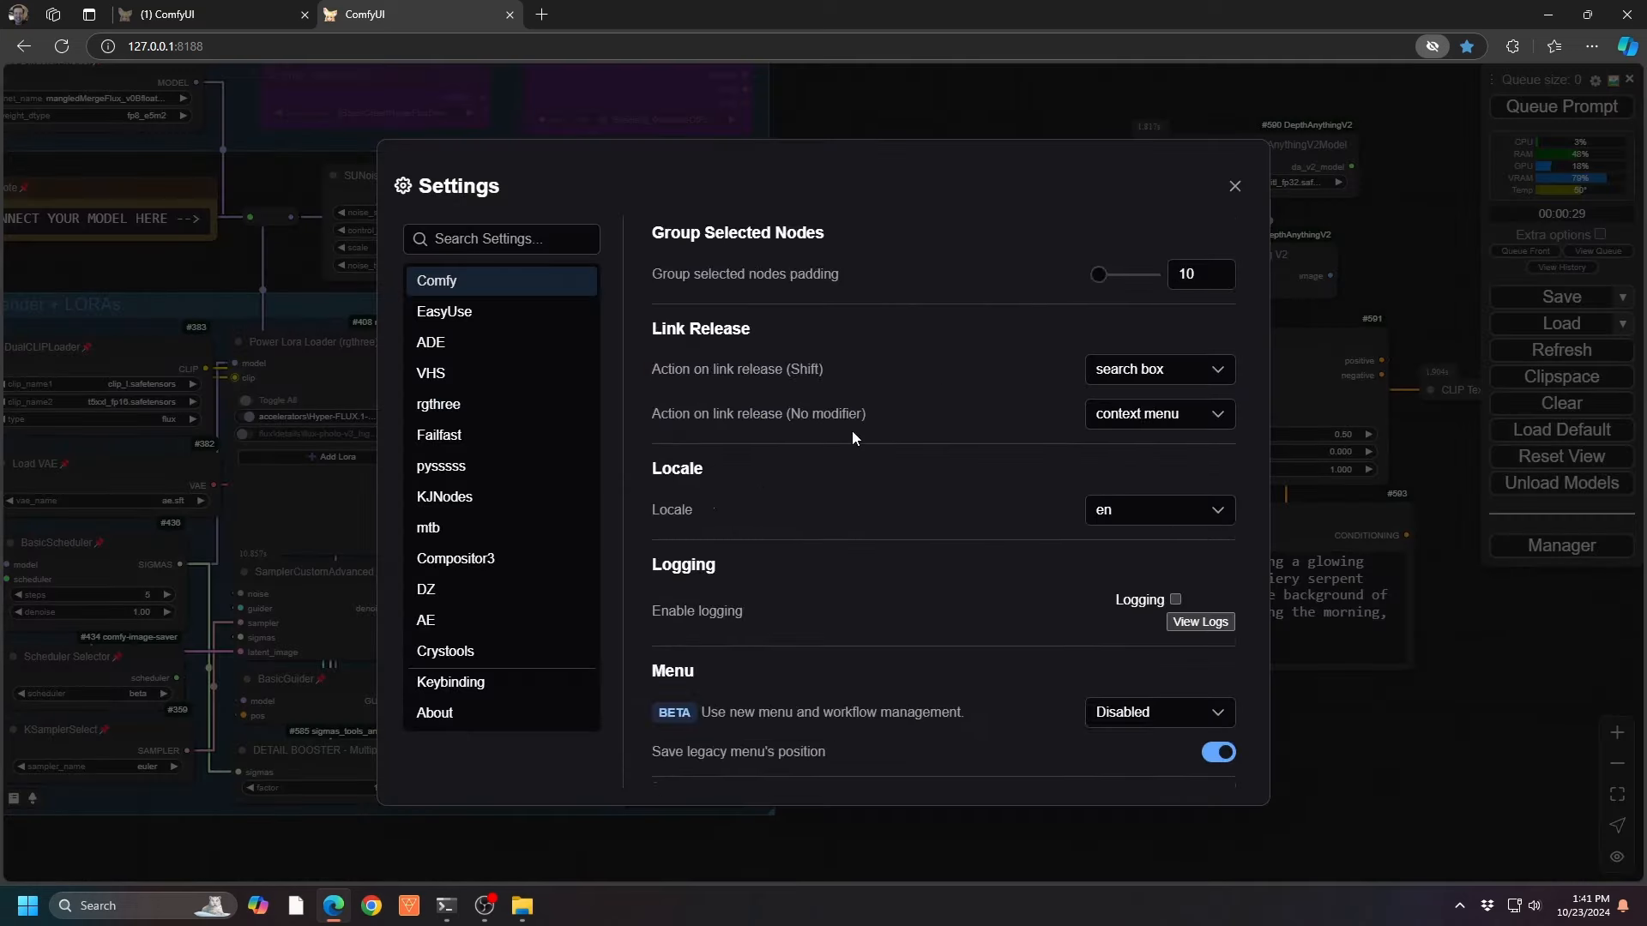
scroll(853, 433, down, 3)
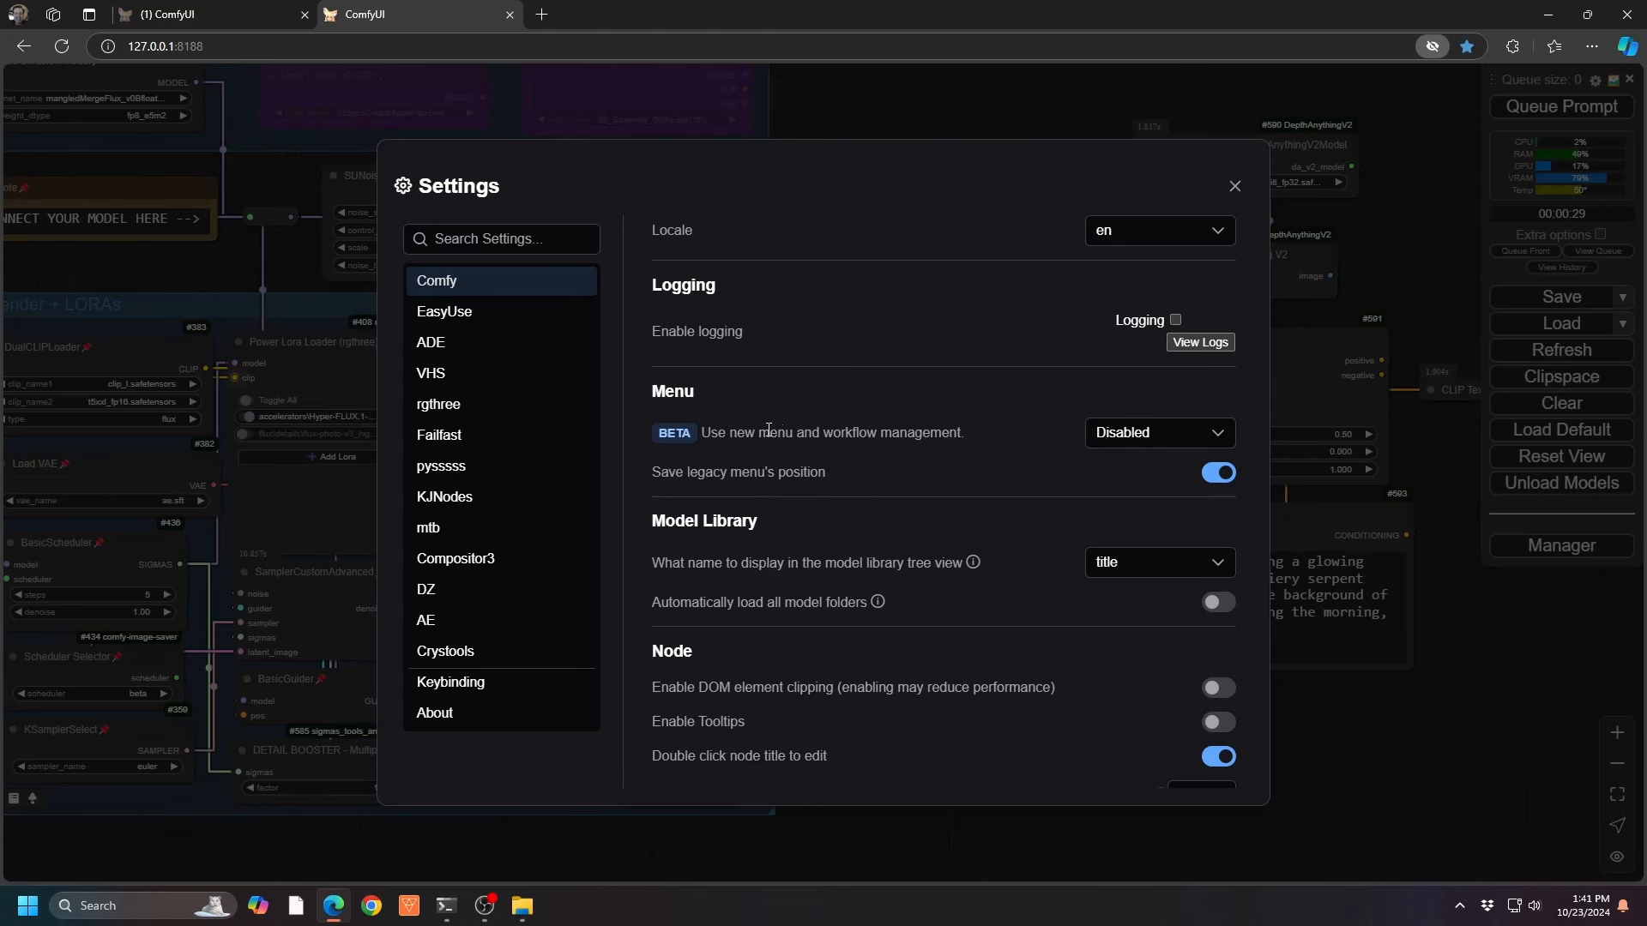
click(1152, 435)
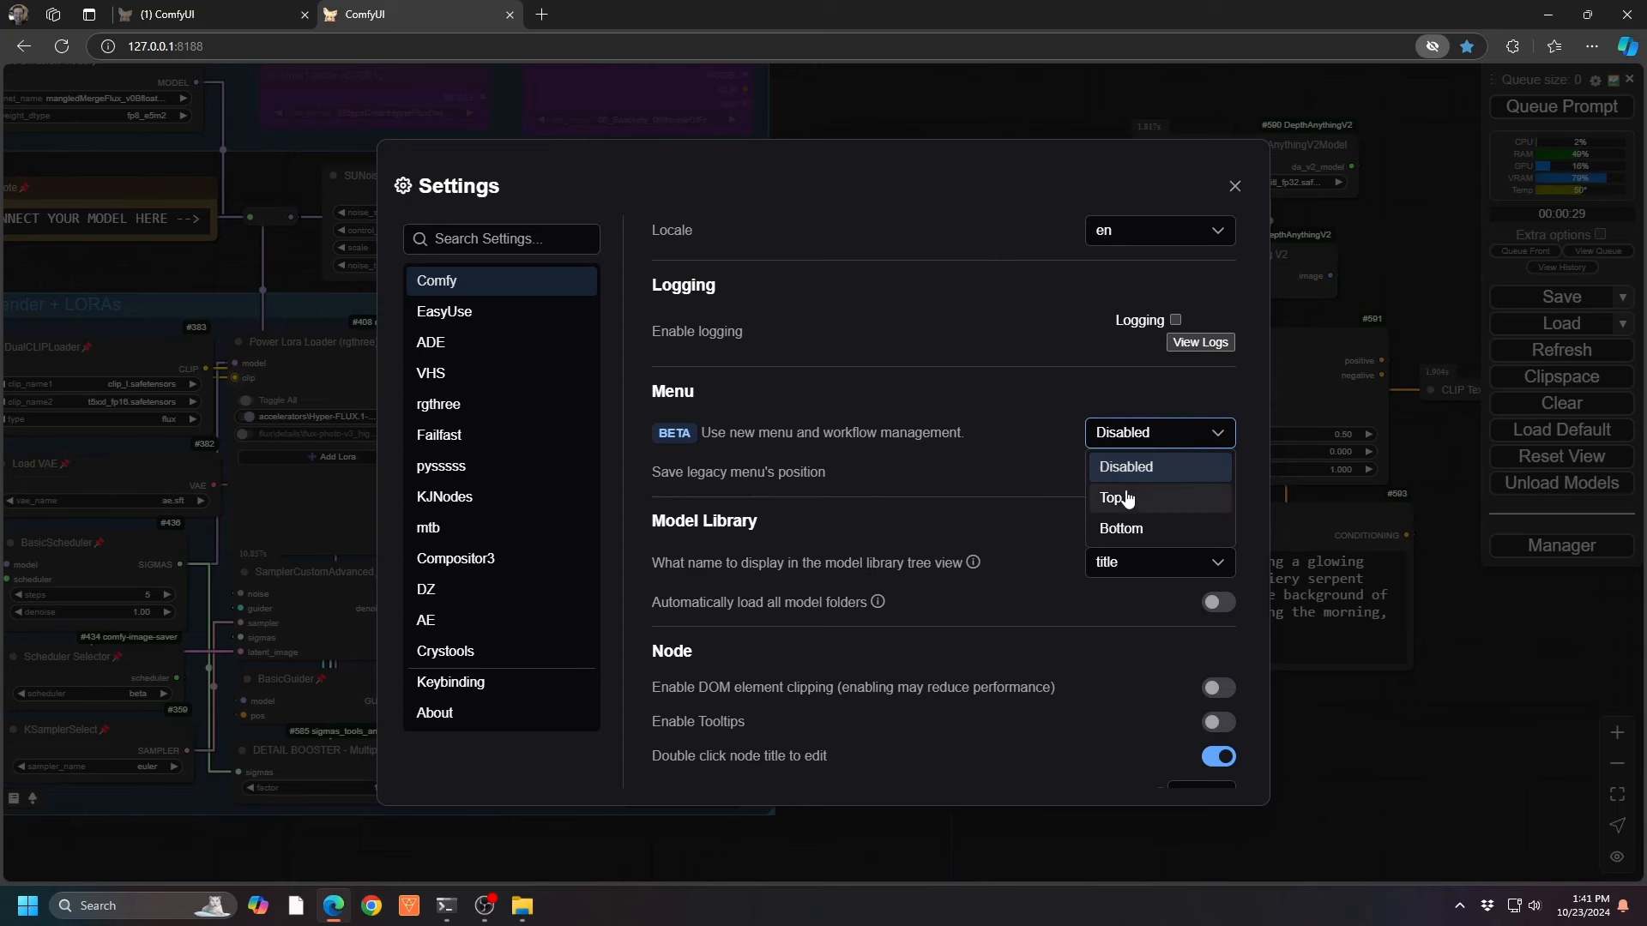
click(1126, 504)
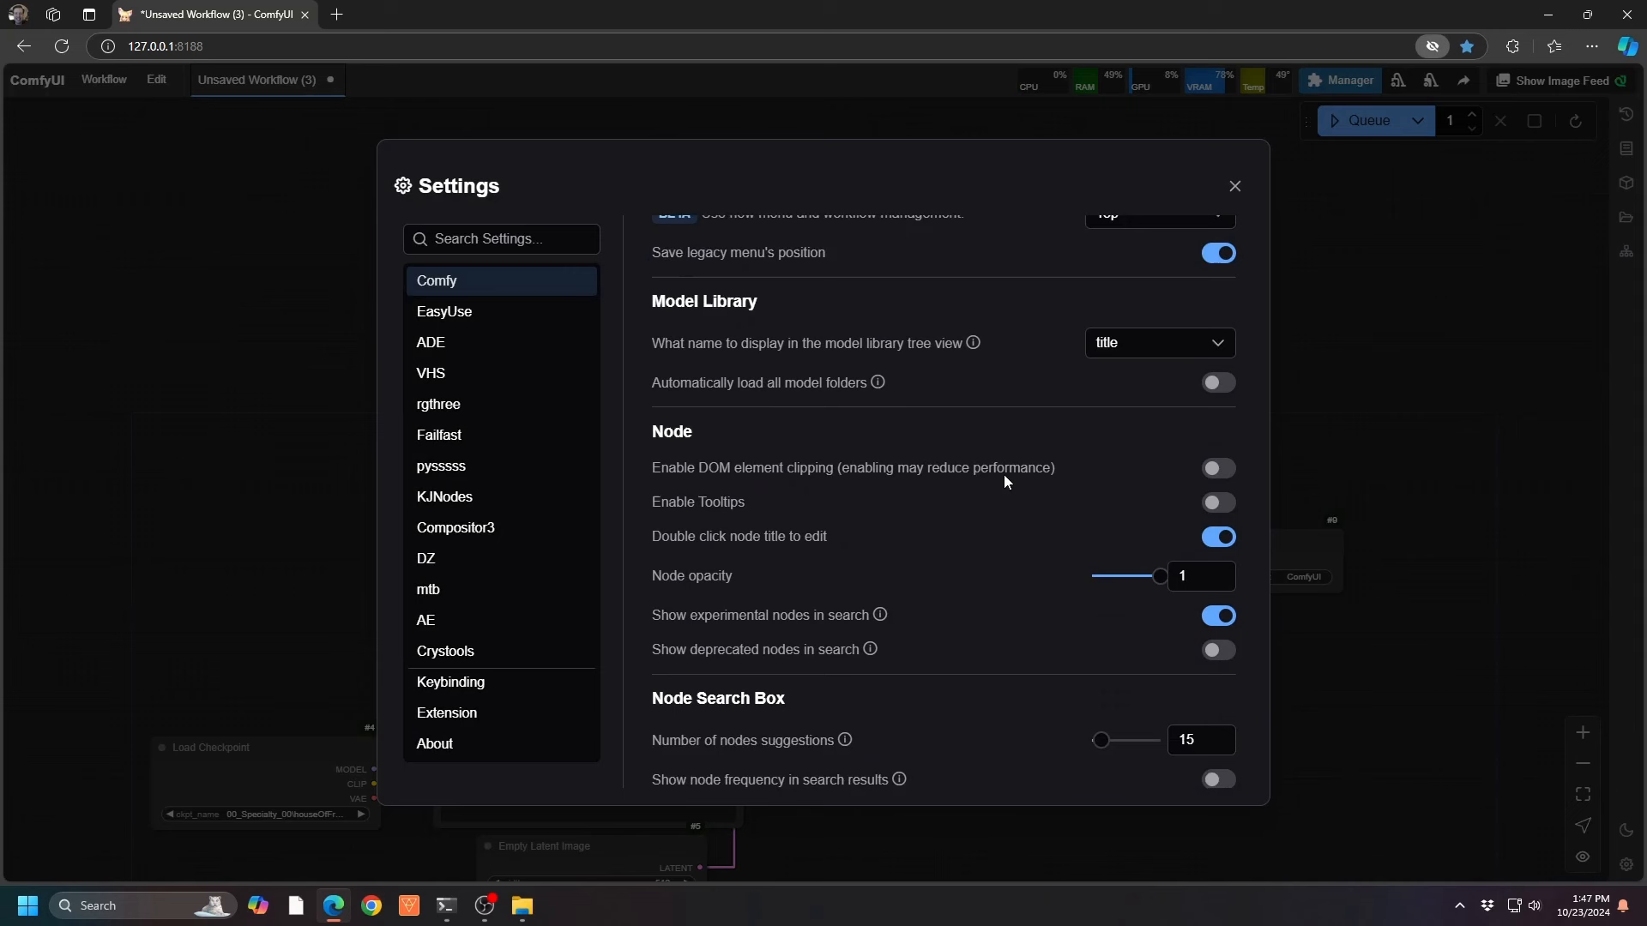
Set the Opened workflows position to Topbar in the Comfy Workflow settings and close the settings.
scroll(1006, 475, down, 15)
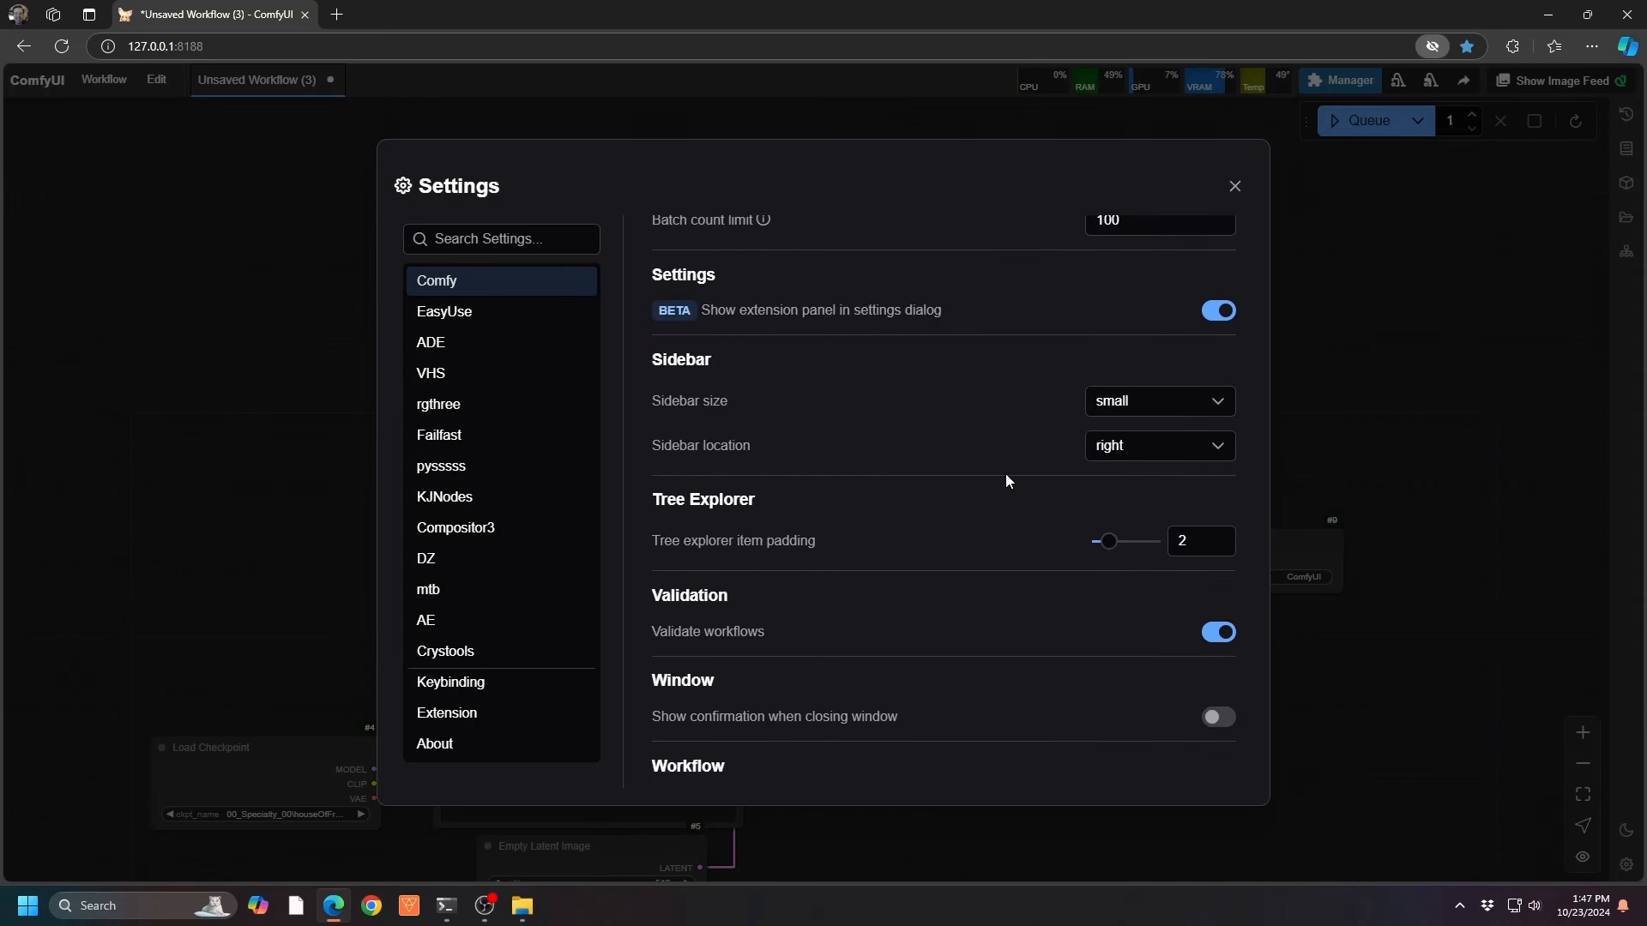
scroll(898, 502, down, 3)
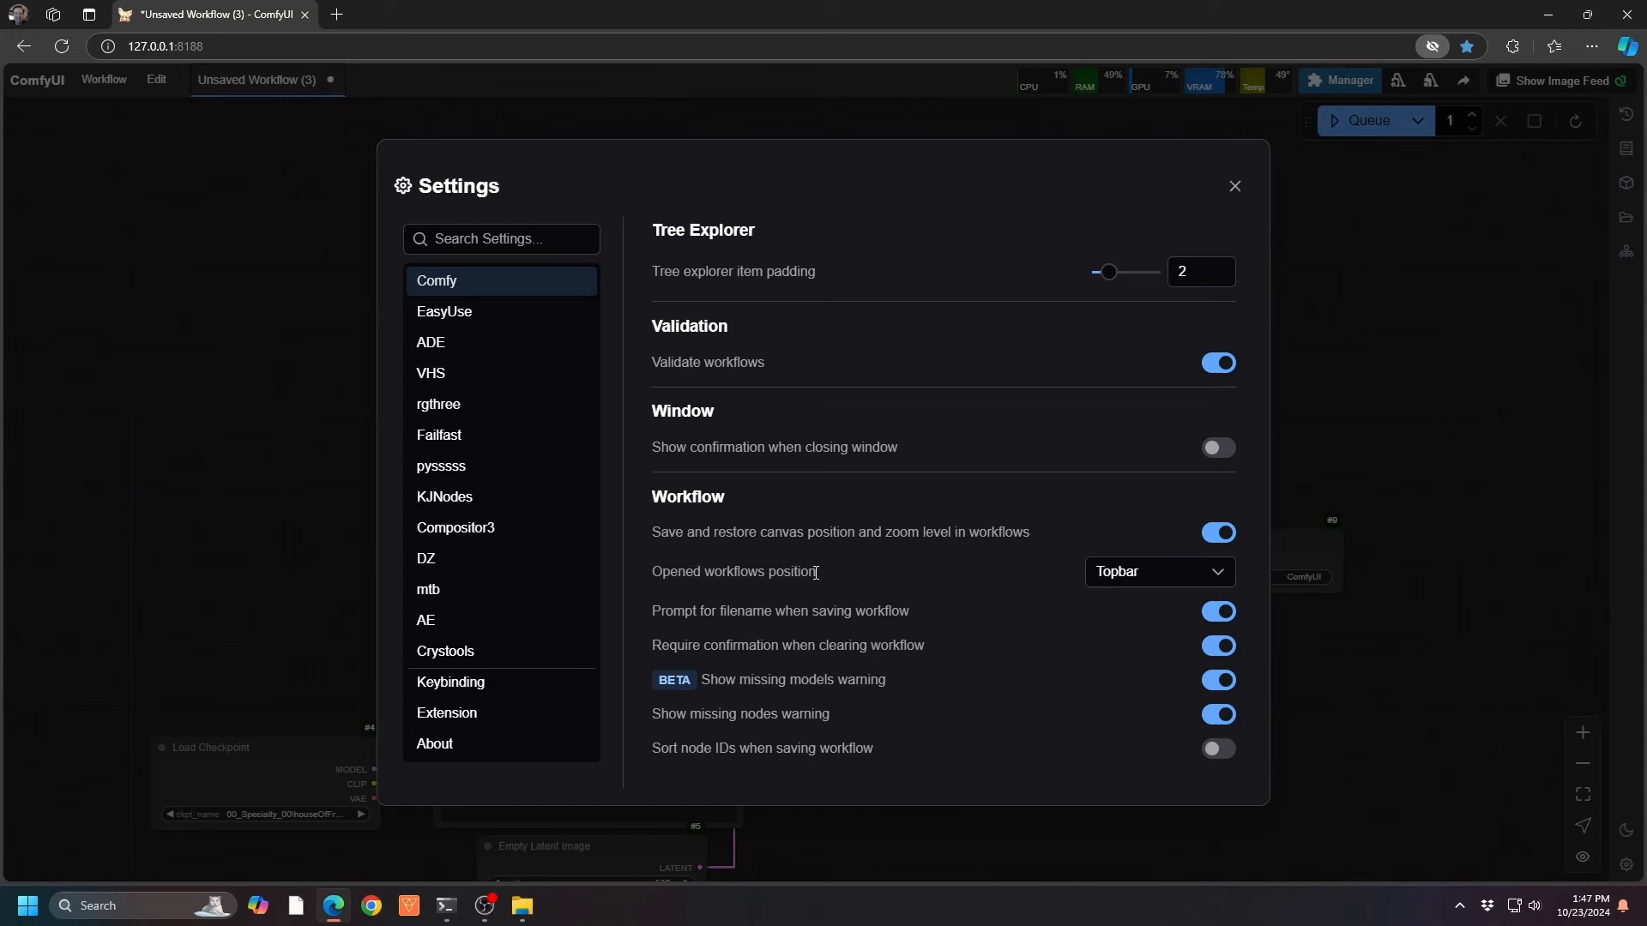
click(1167, 574)
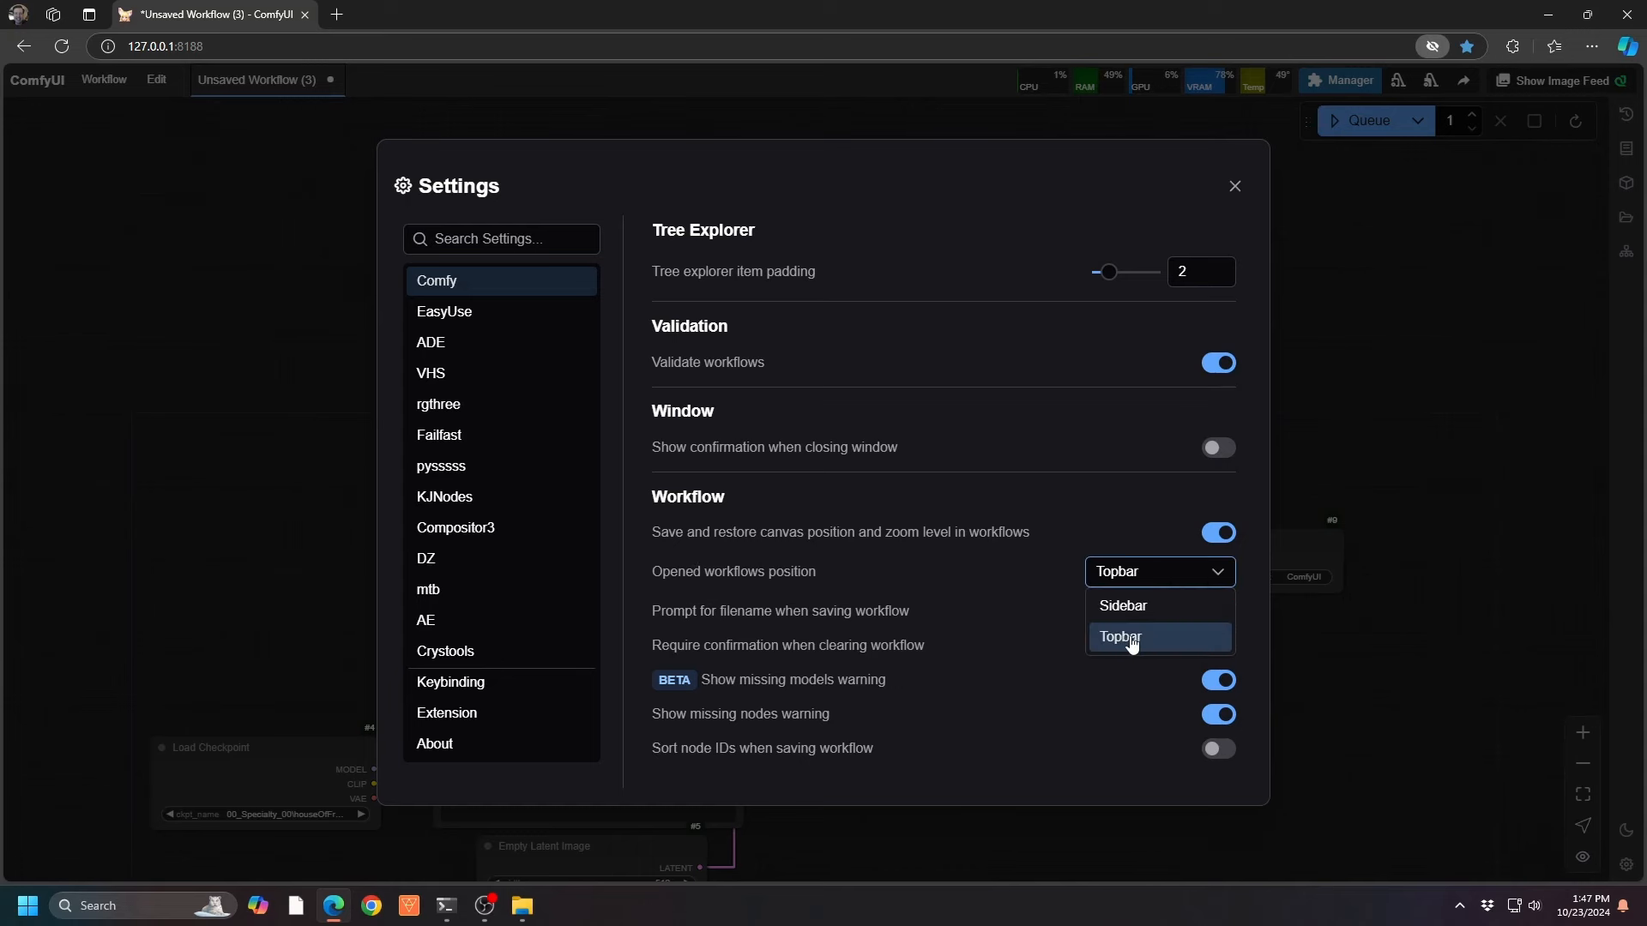
click(1241, 188)
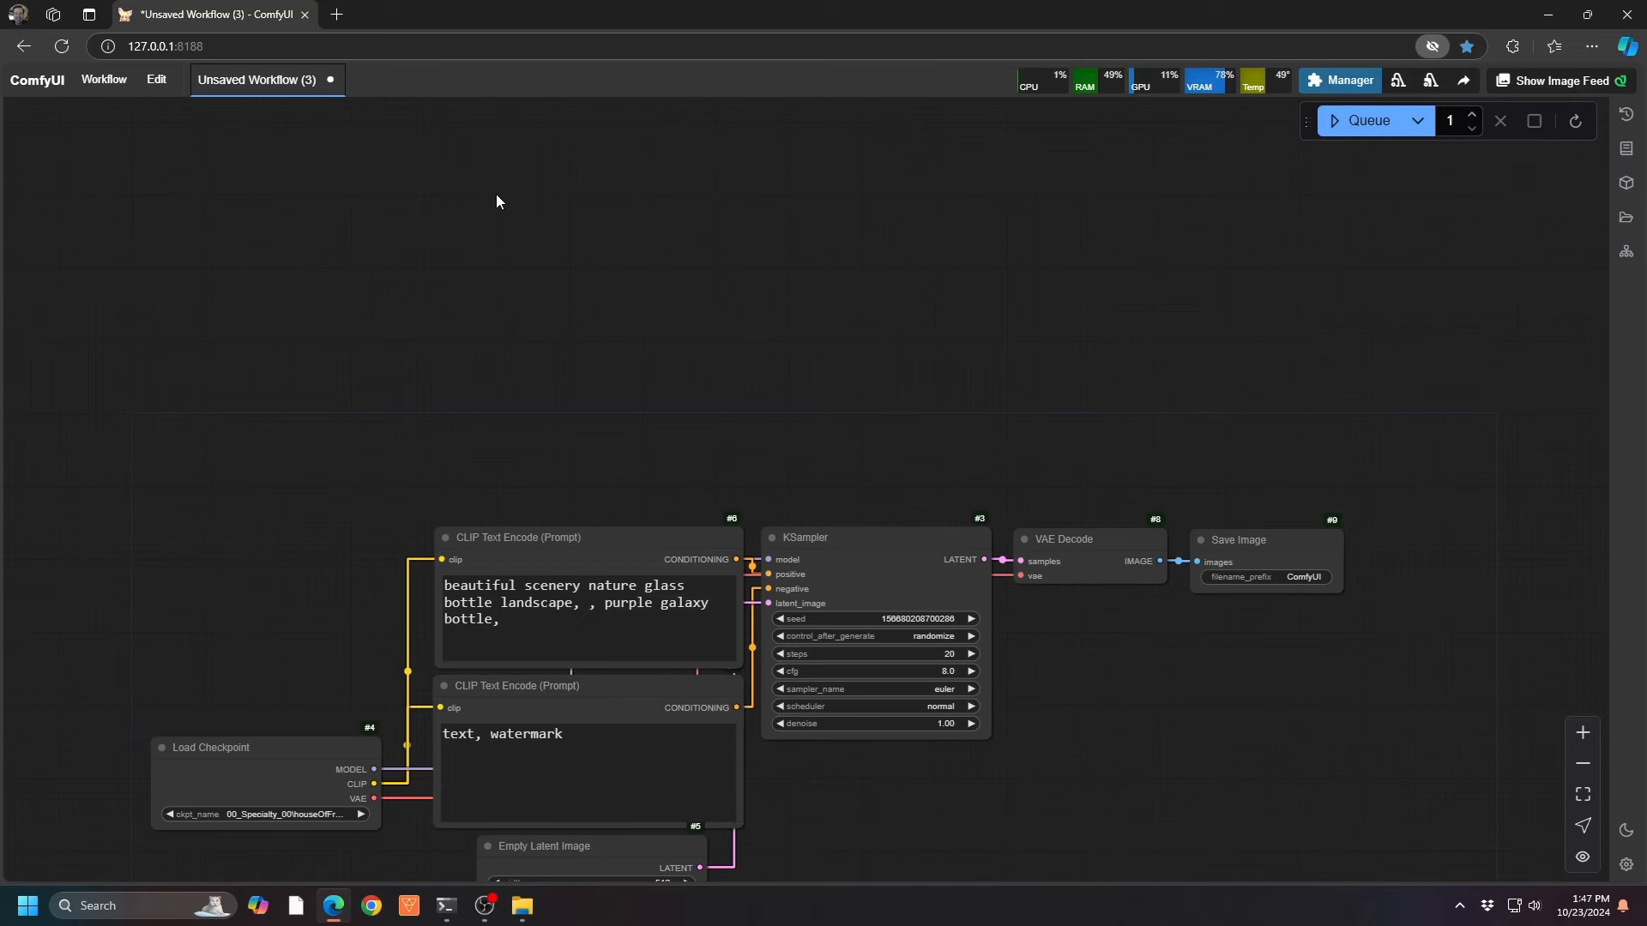
Open the workflow file 1023_1-LOADER_Flux.json from the Downloads folder.
click(107, 79)
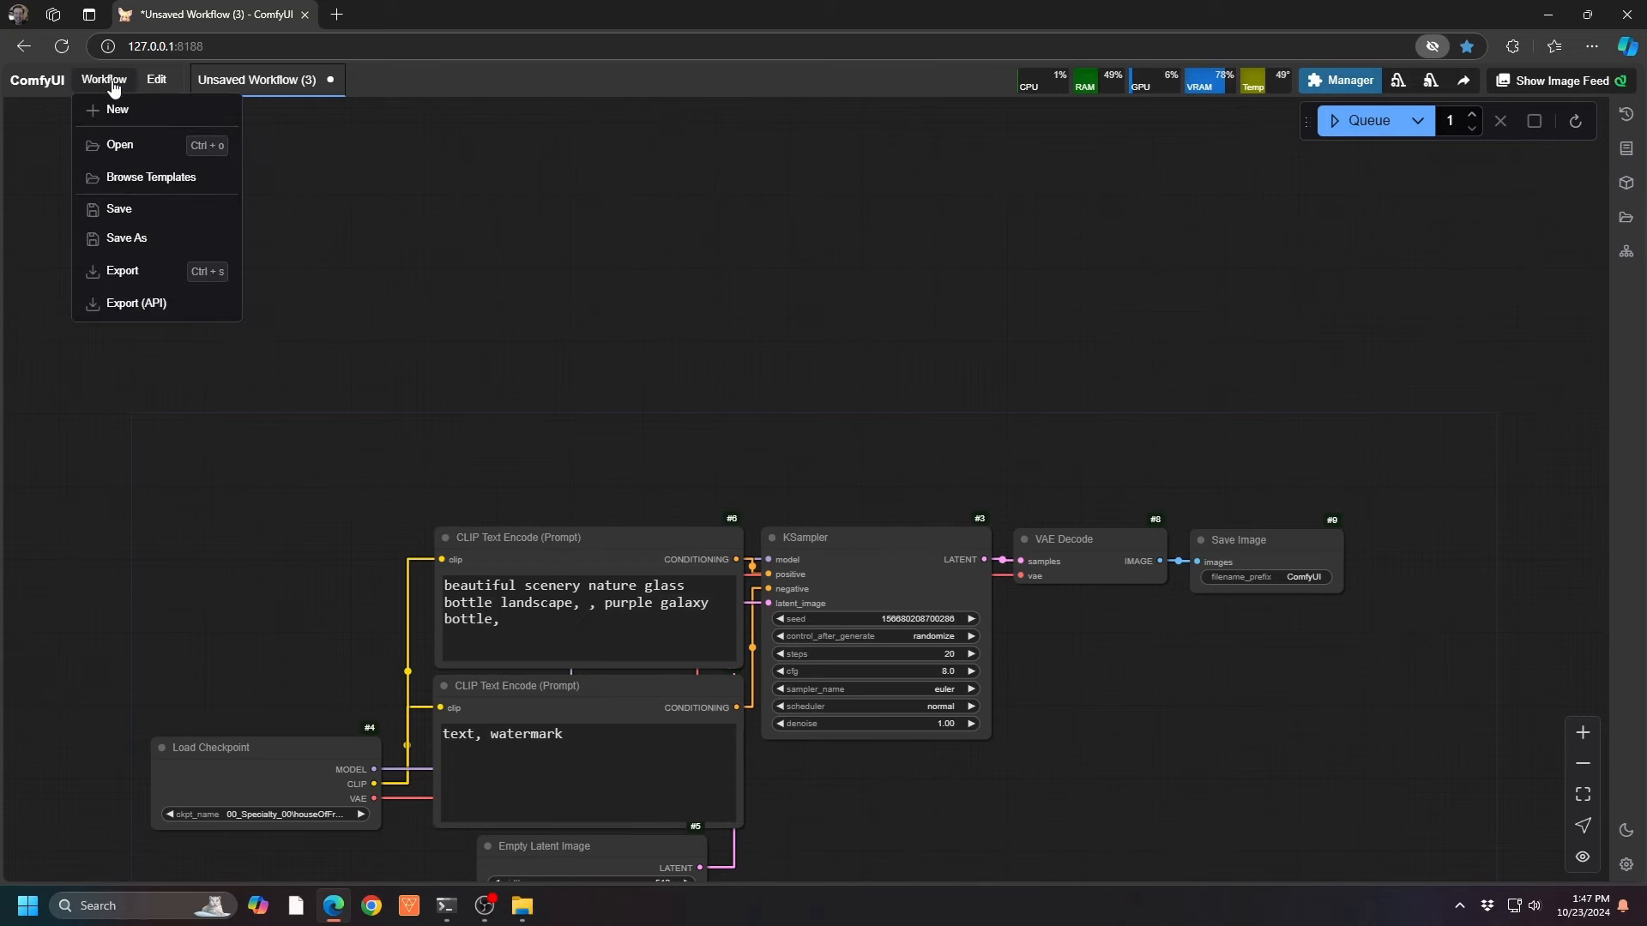
click(122, 145)
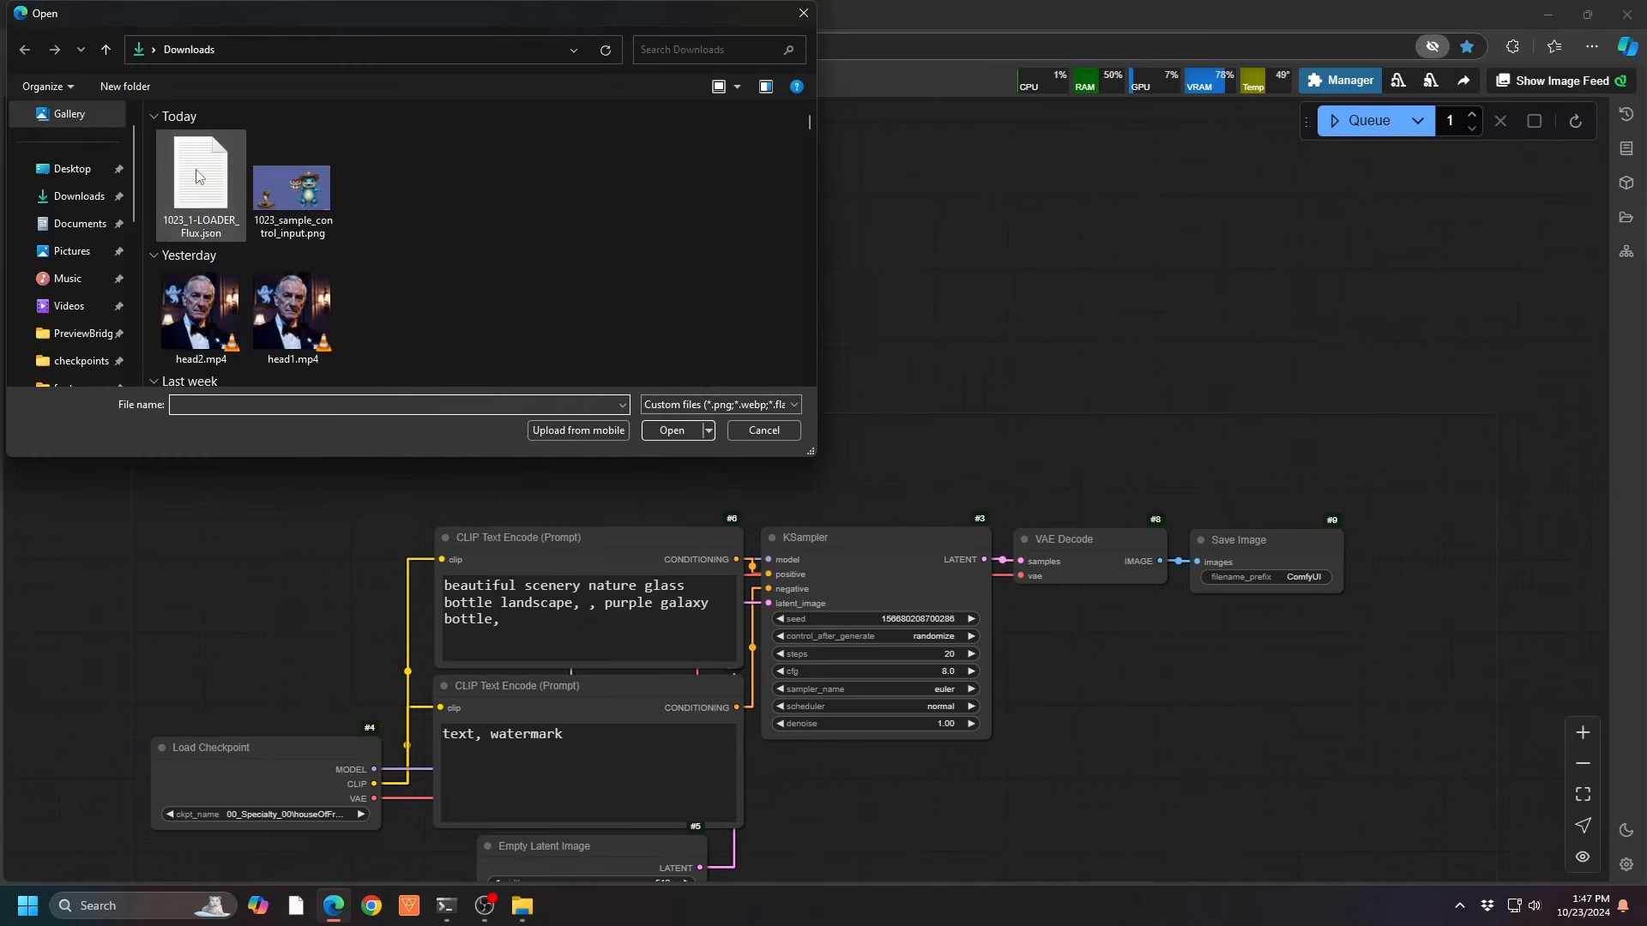
double_click(202, 182)
Switch back and forth between the 1023_1-LOADER_Flux and Unsaved Workflow (3) workflows, finishing on the unsaved one to view its nodes.
click(416, 80)
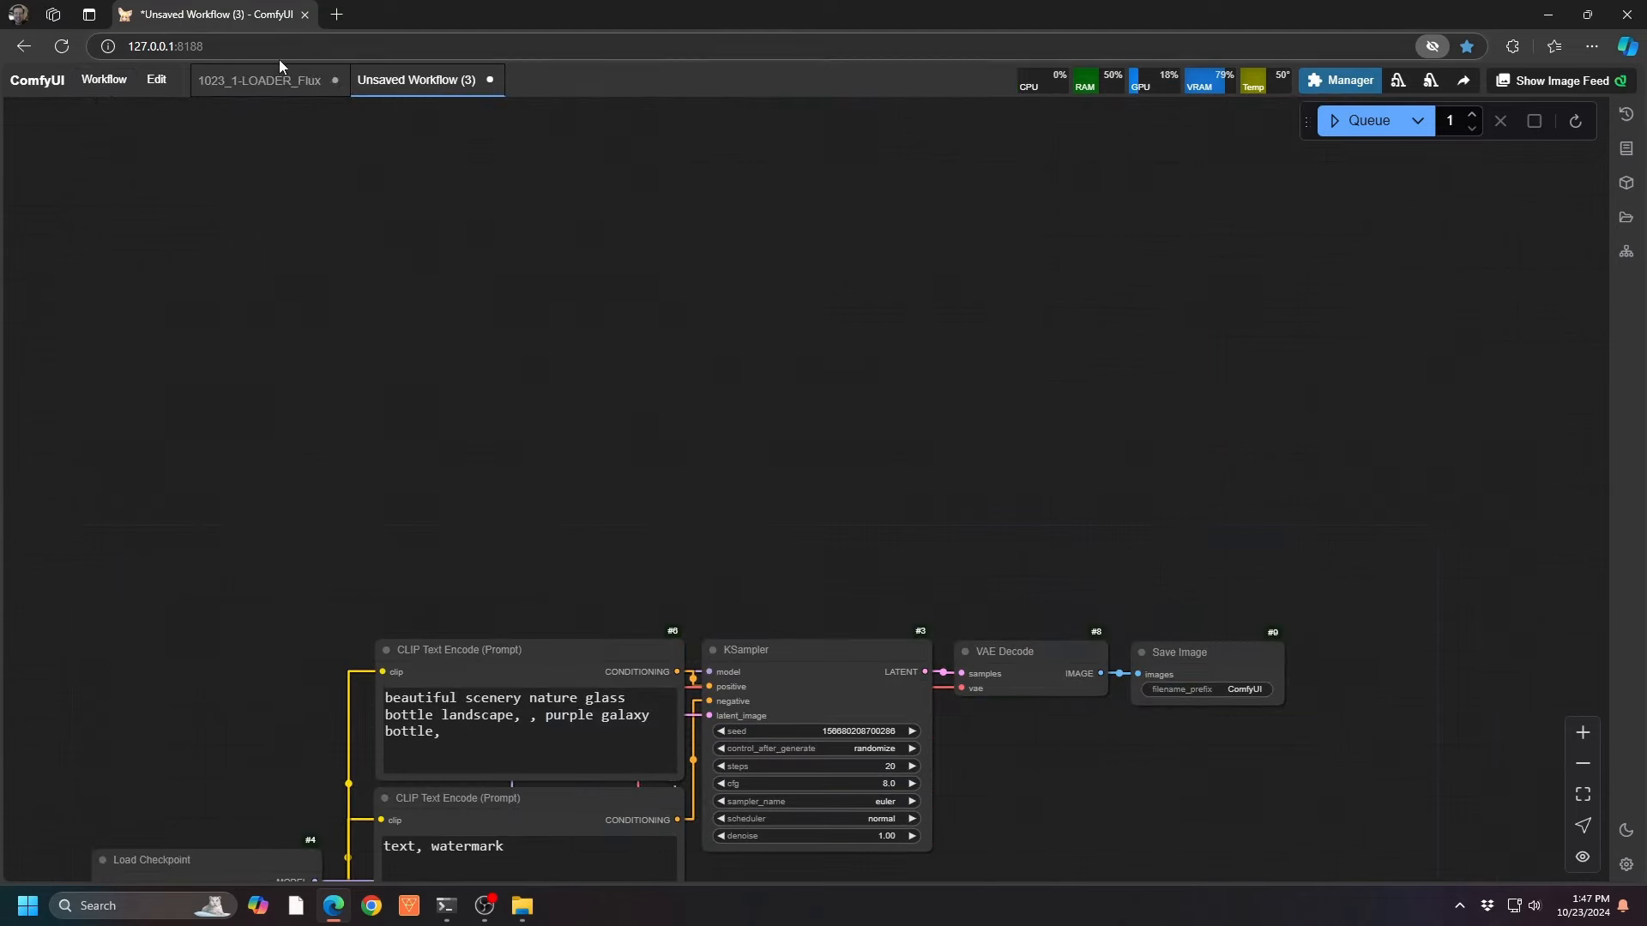
click(257, 80)
click(414, 80)
click(270, 86)
click(412, 88)
click(280, 90)
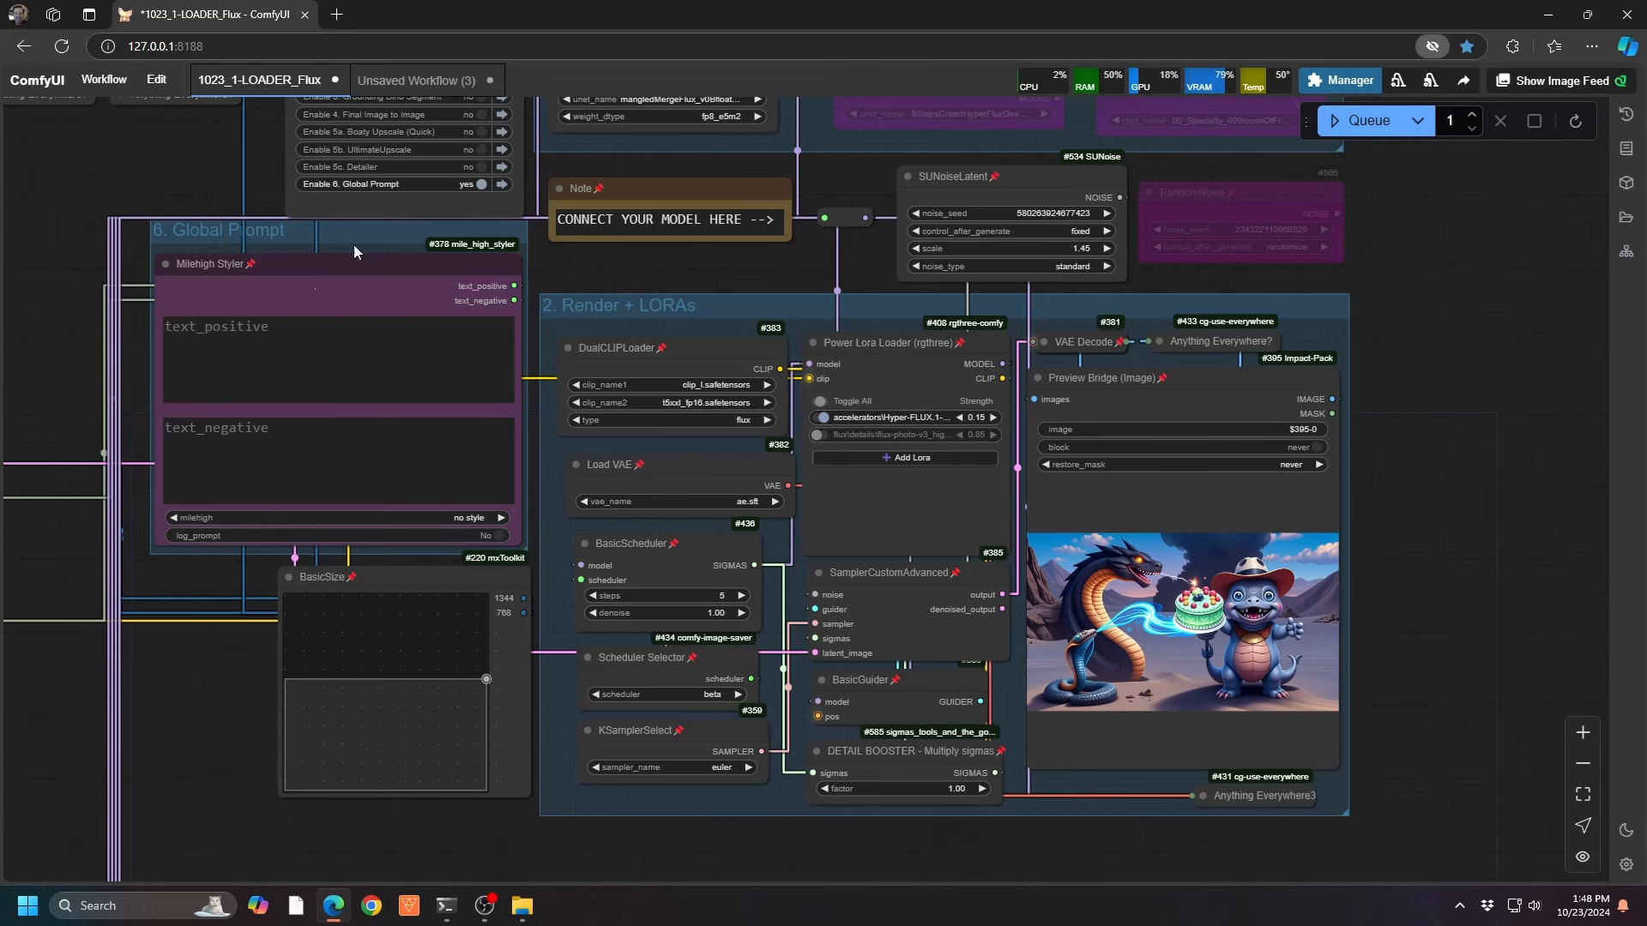
click(412, 86)
drag(527, 402, 584, 139)
drag(663, 285, 632, 196)
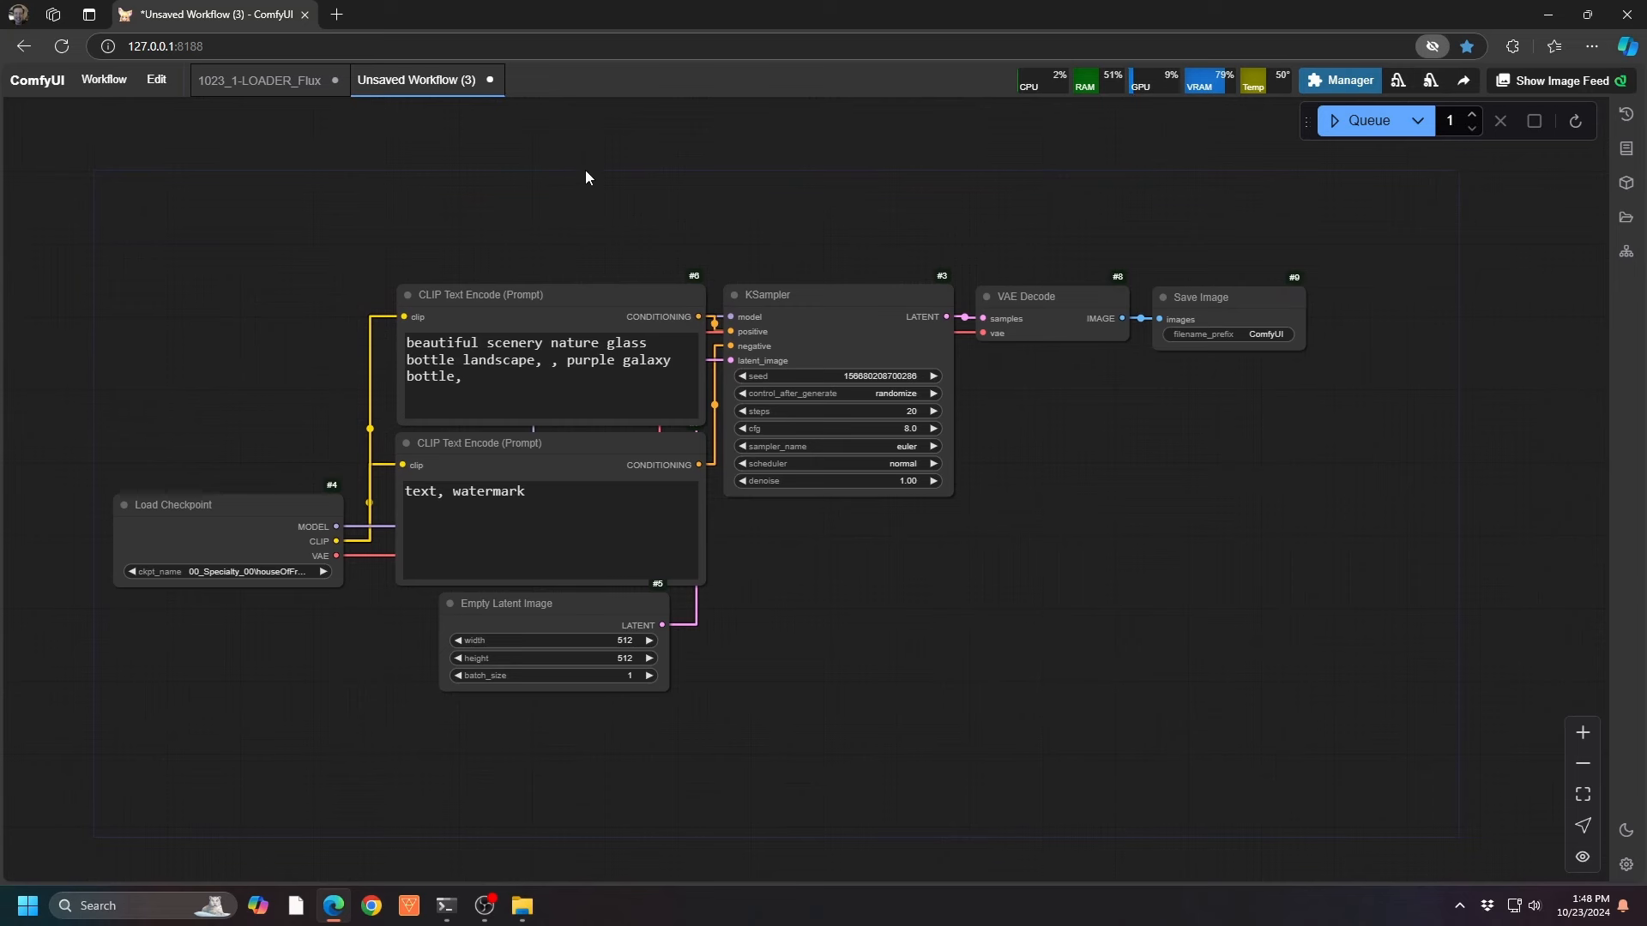